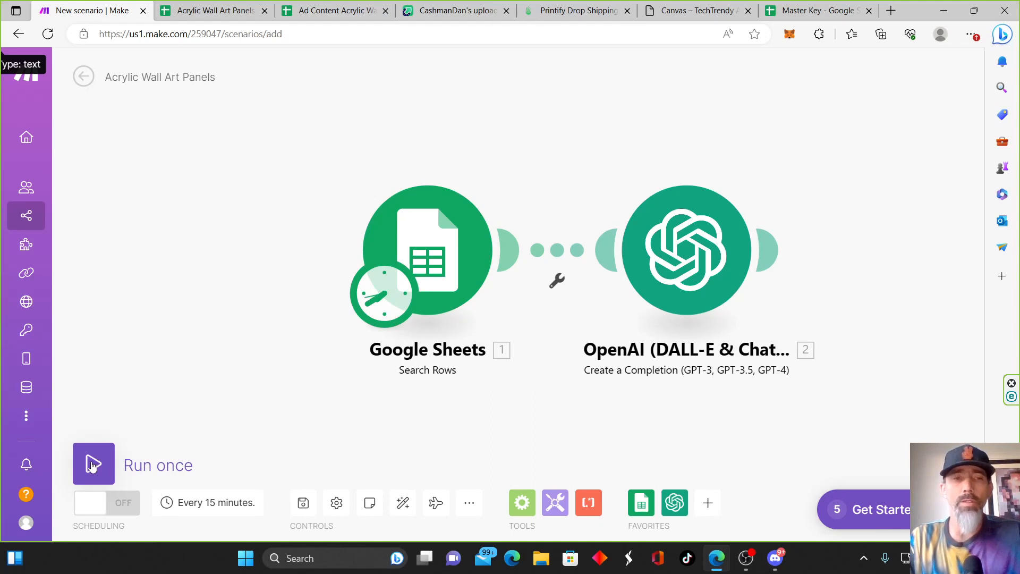
Run the scenario once, and add a Printify Upload an Image module after the OpenAI module.
left_click(91, 466)
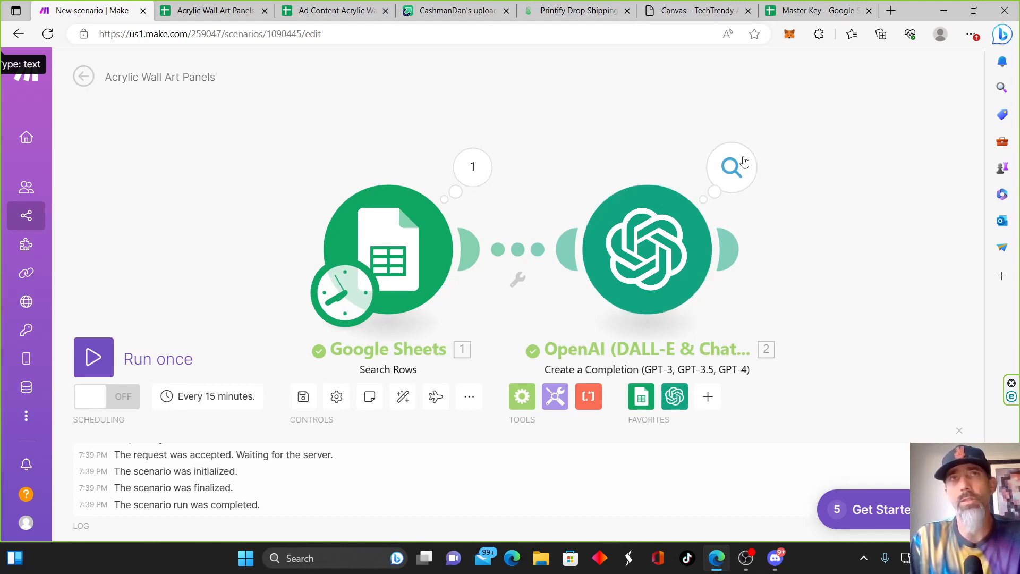
left_click(734, 248)
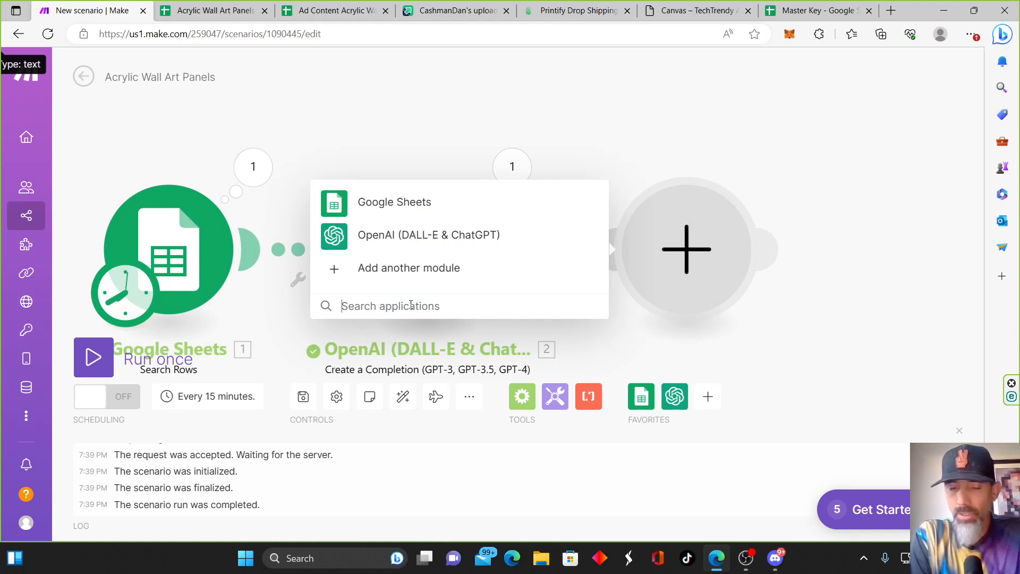
type("print")
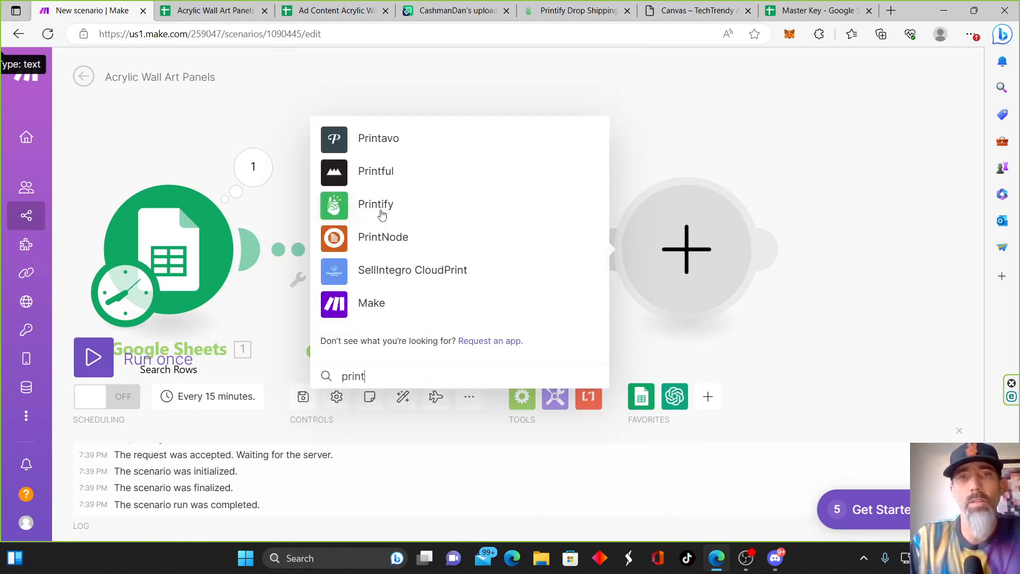
left_click(378, 206)
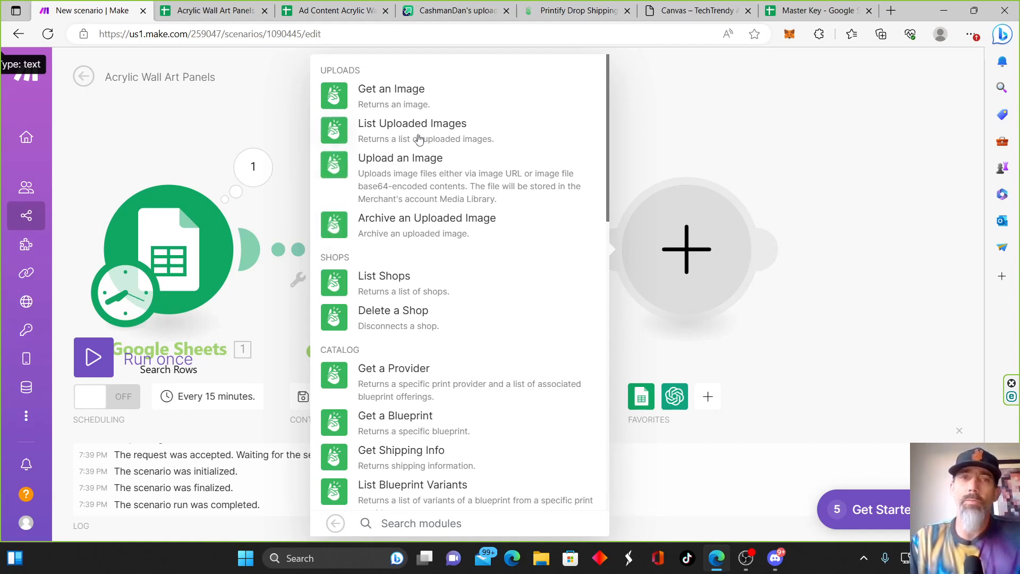
left_click(397, 168)
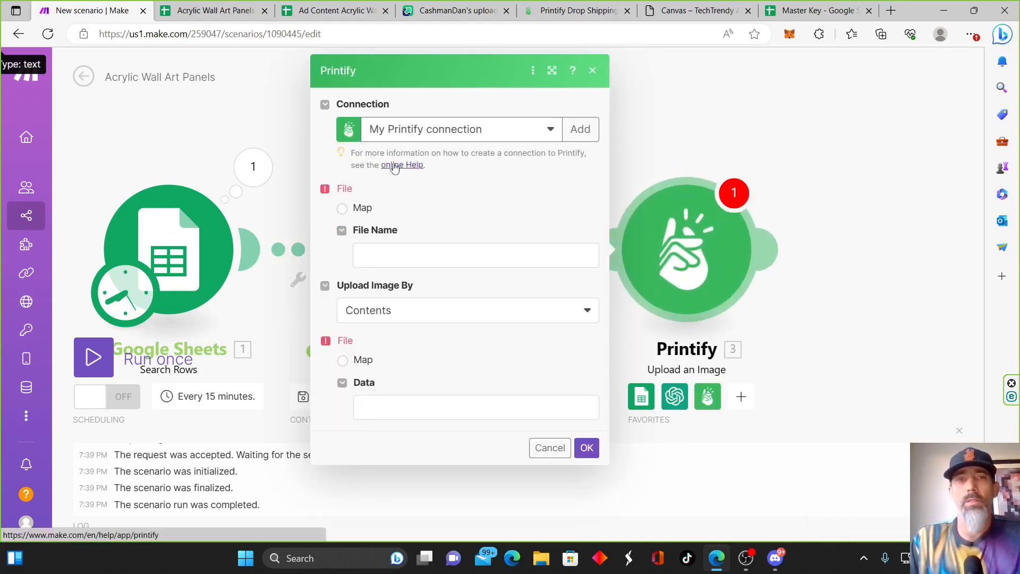
Map the image's File Name to the Google Sheets Pre Title (A) and Title (B) values.
left_click(408, 252)
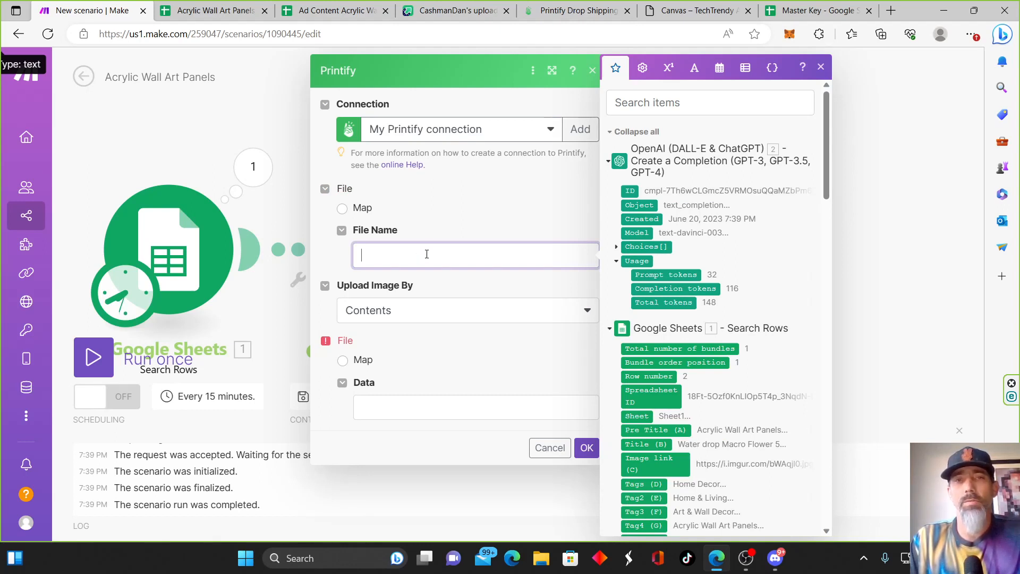
left_click(681, 430)
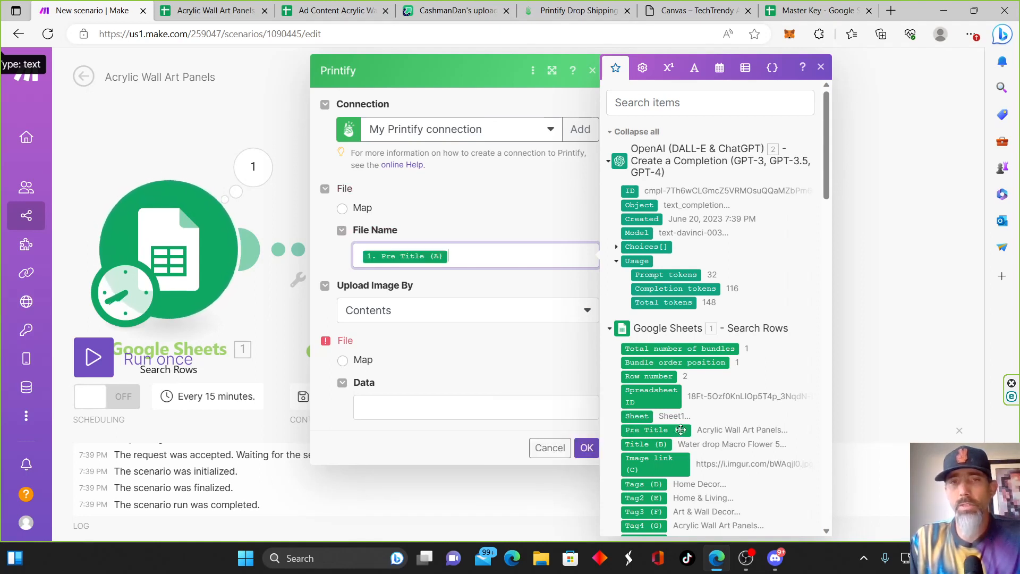
left_click(678, 445)
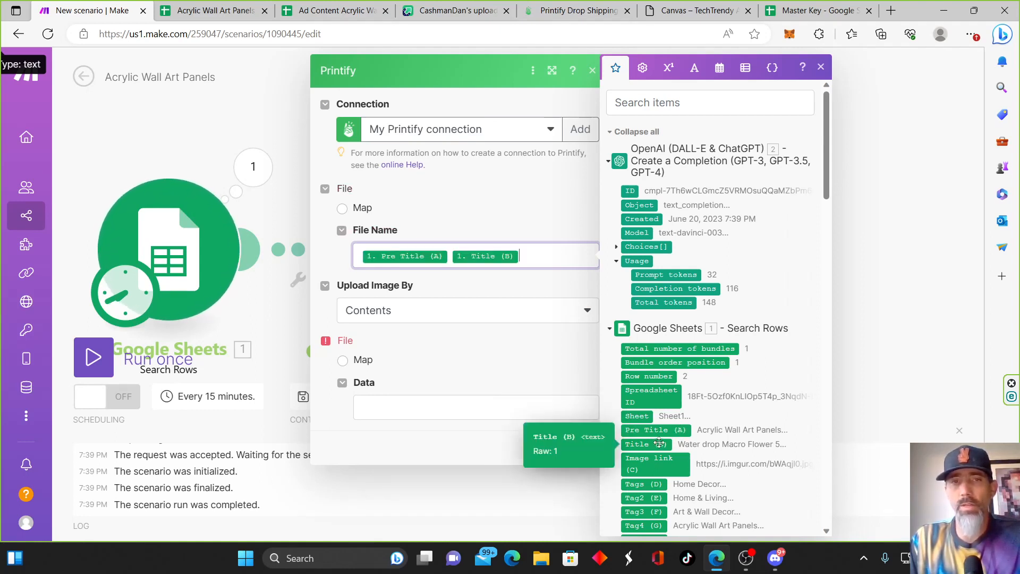
Set the image to upload by URL, map Image URL to Image link (C), and save the module.
left_click(415, 316)
left_click(417, 314)
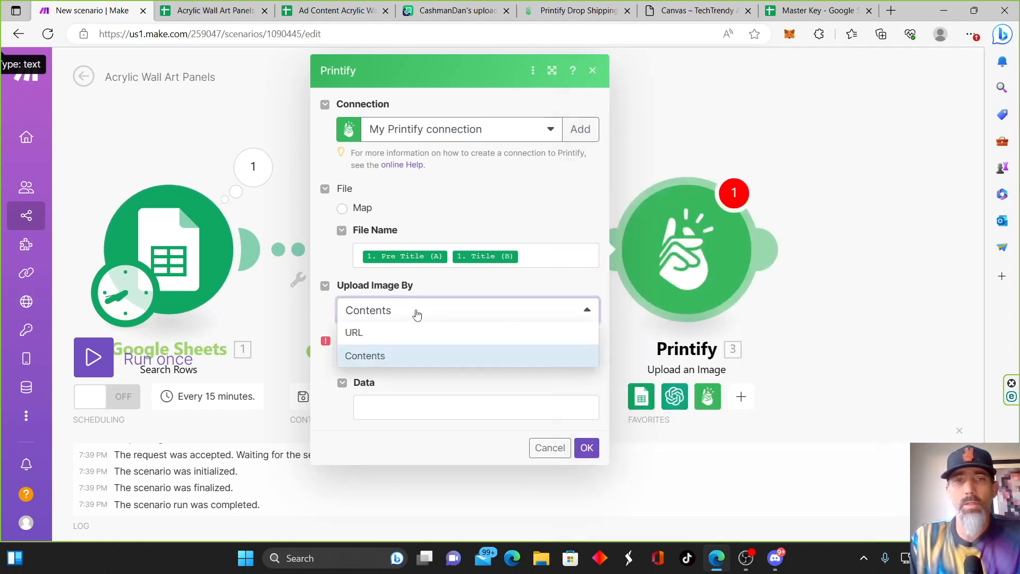
left_click(374, 333)
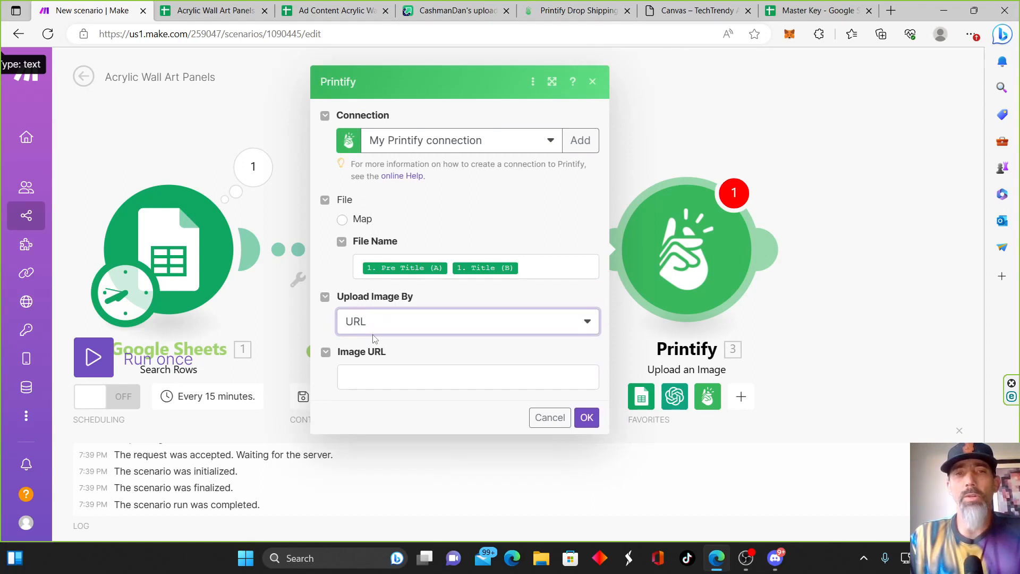
left_click(389, 373)
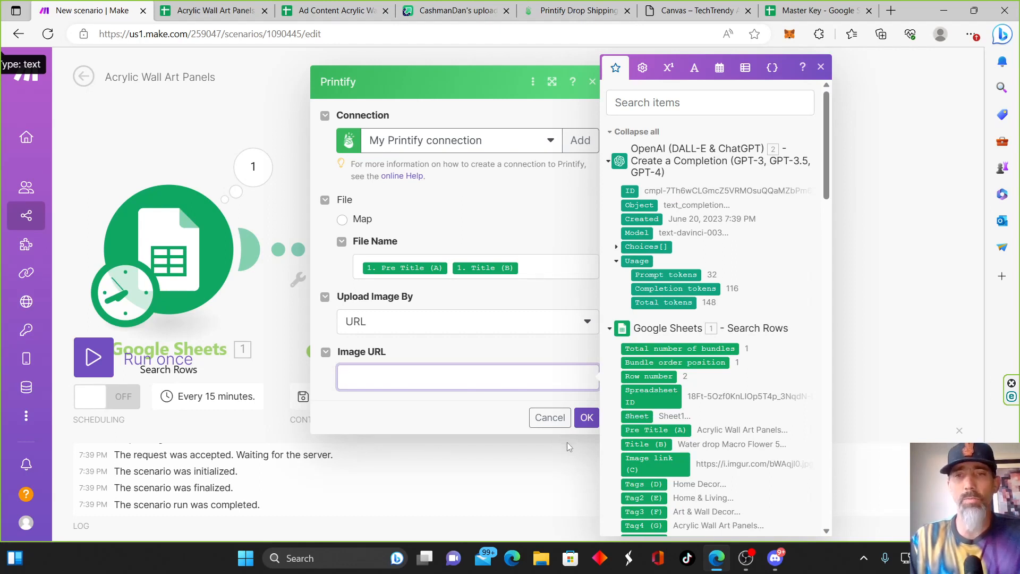
left_click(643, 469)
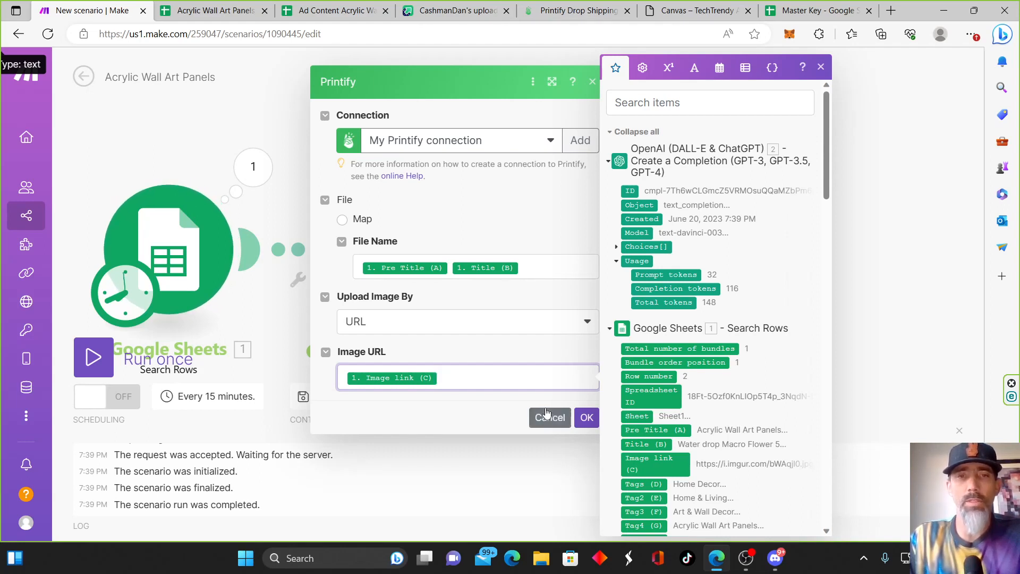
left_click(586, 418)
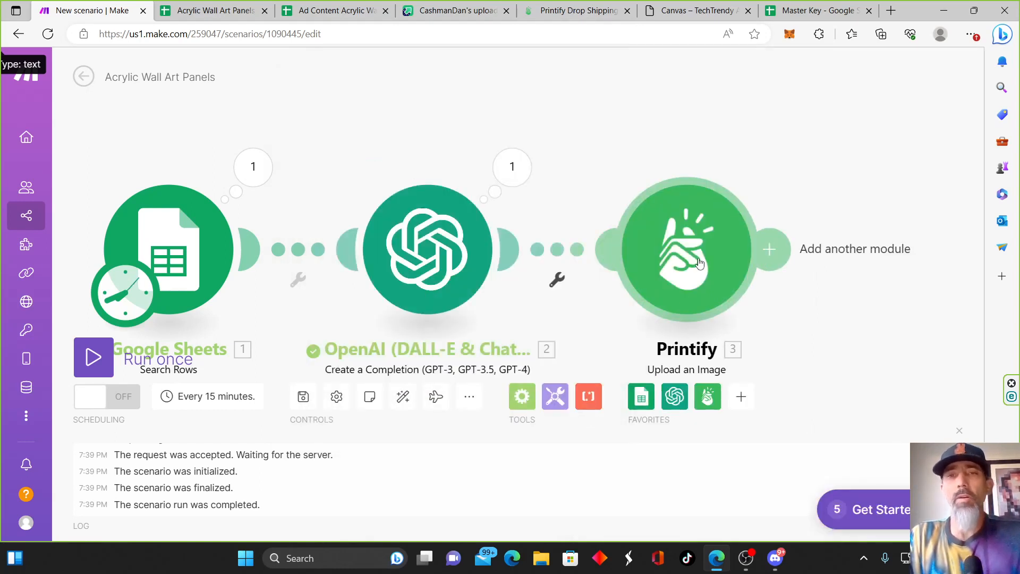
Add a Printify Create a Product module after the Upload an Image module.
left_click(776, 251)
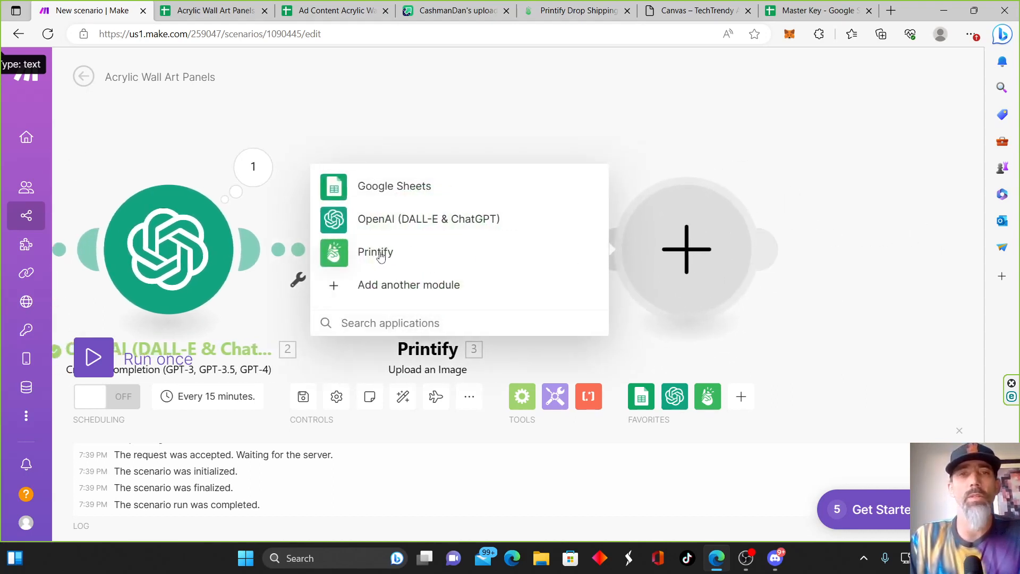
left_click(381, 257)
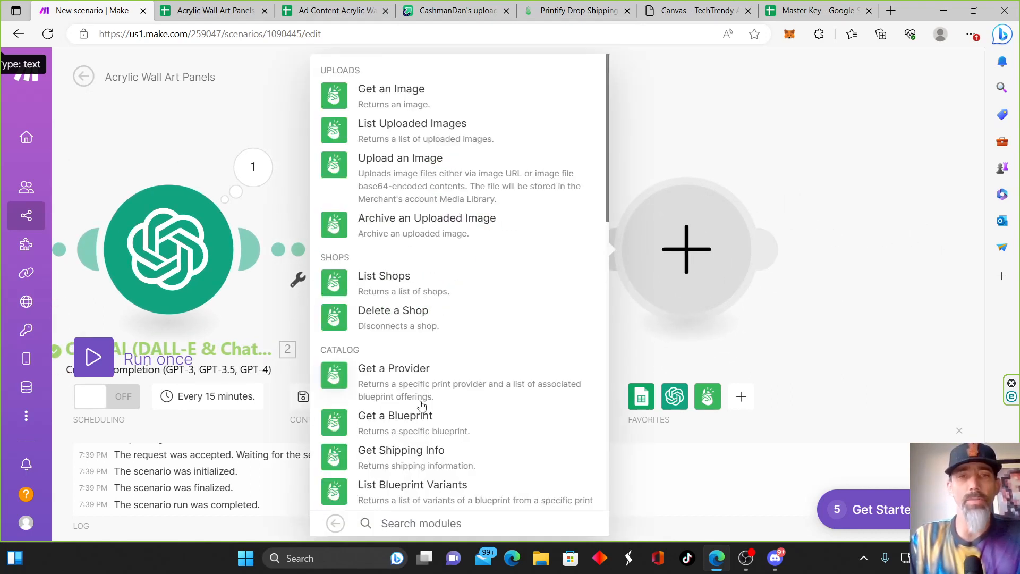
scroll(414, 308, "down", 8)
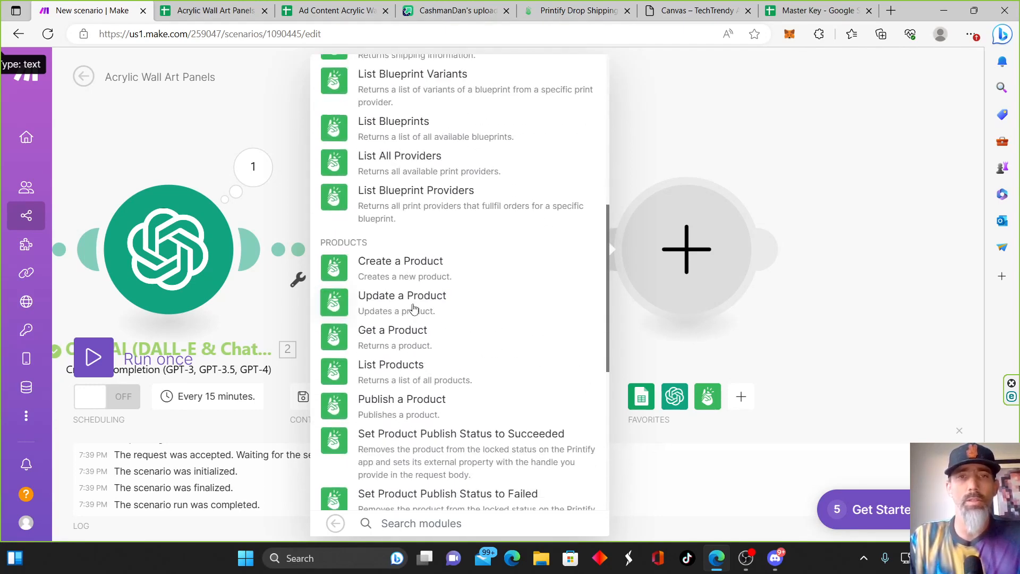
left_click(394, 265)
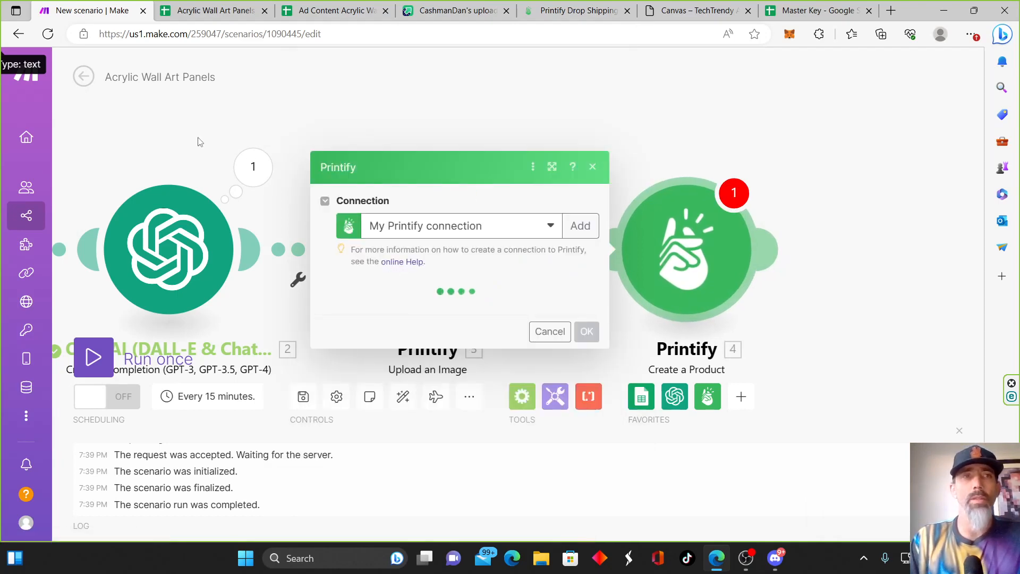
Switch to the Google Sheets product spreadsheet and copy its name, Acrylic Wall Art Panels.
left_click(209, 10)
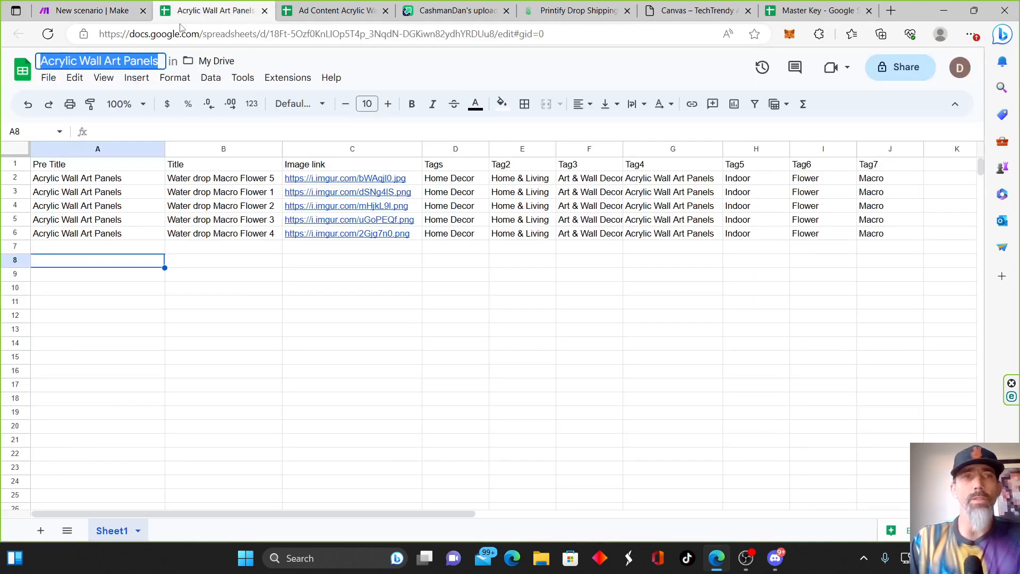
right_click(142, 56)
left_click(180, 136)
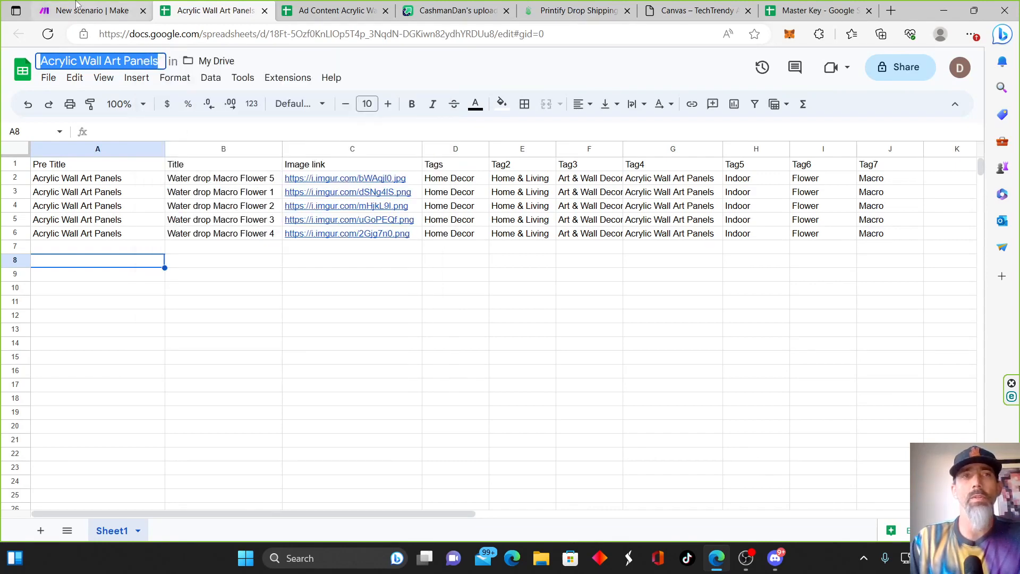
Return to the Make scenario and set the new product's Shop ID to TechTrendy Art Co.
left_click(95, 16)
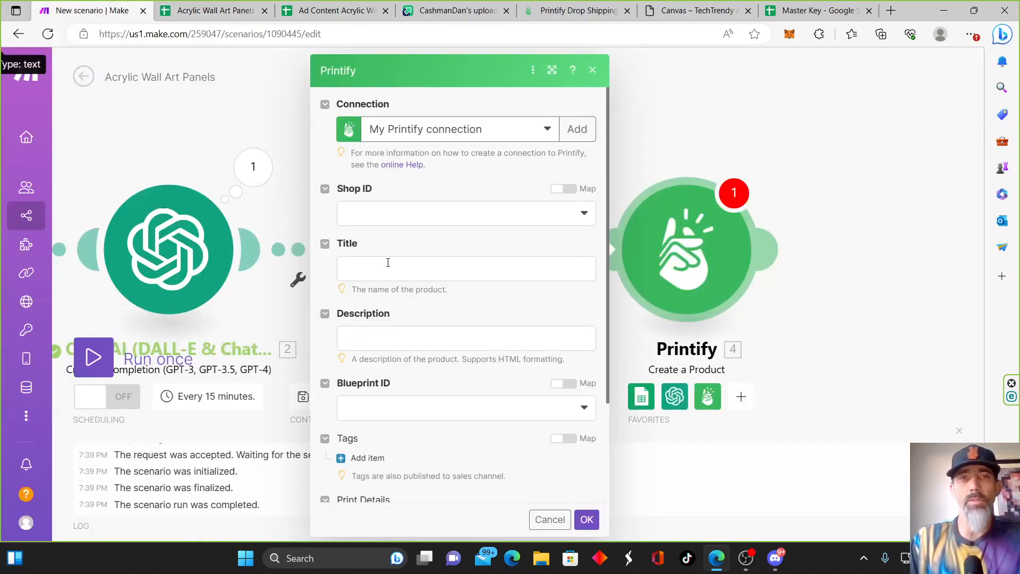
left_click(460, 214)
left_click(385, 249)
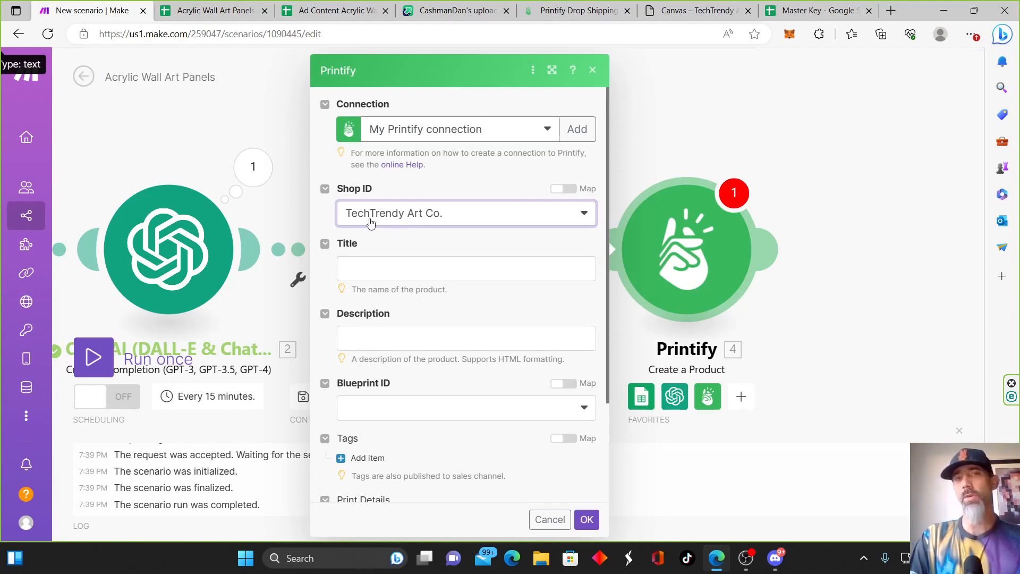
Map the product Title to the Google Sheets Pre Title (A) and Title (B) values.
left_click(417, 277)
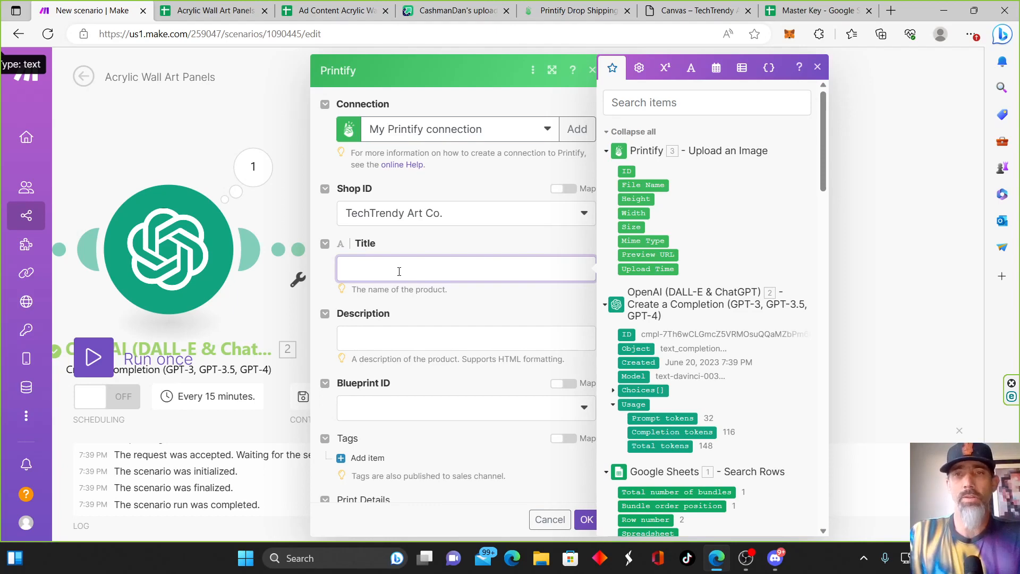
scroll(700, 254, "down", 3)
scroll(701, 256, "down", 3)
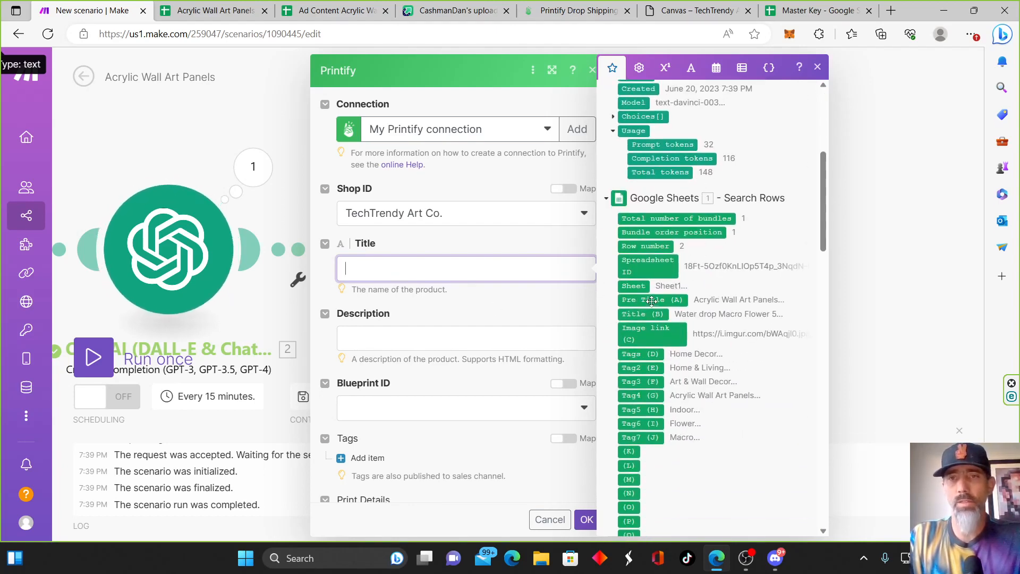
left_click(652, 300)
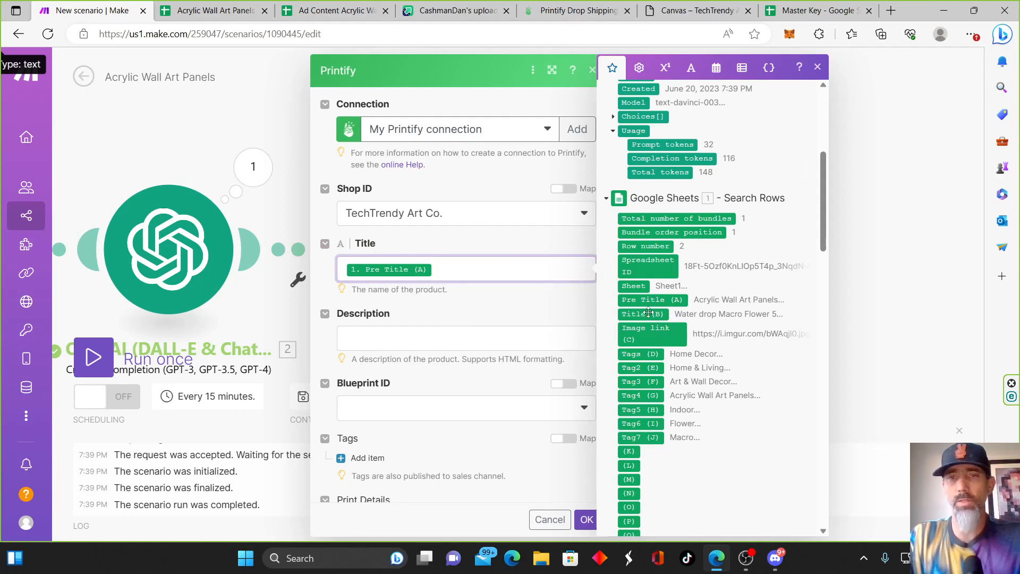
left_click(648, 314)
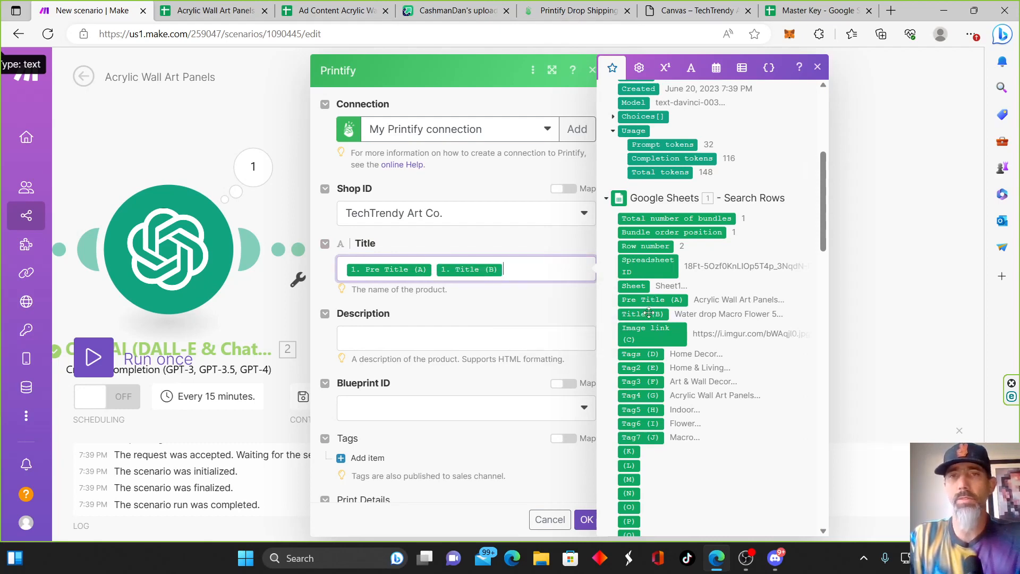
Map the product Description to the Text value inside Choices[] from the OpenAI completion.
scroll(648, 313, "down", 5)
scroll(650, 313, "up", 9)
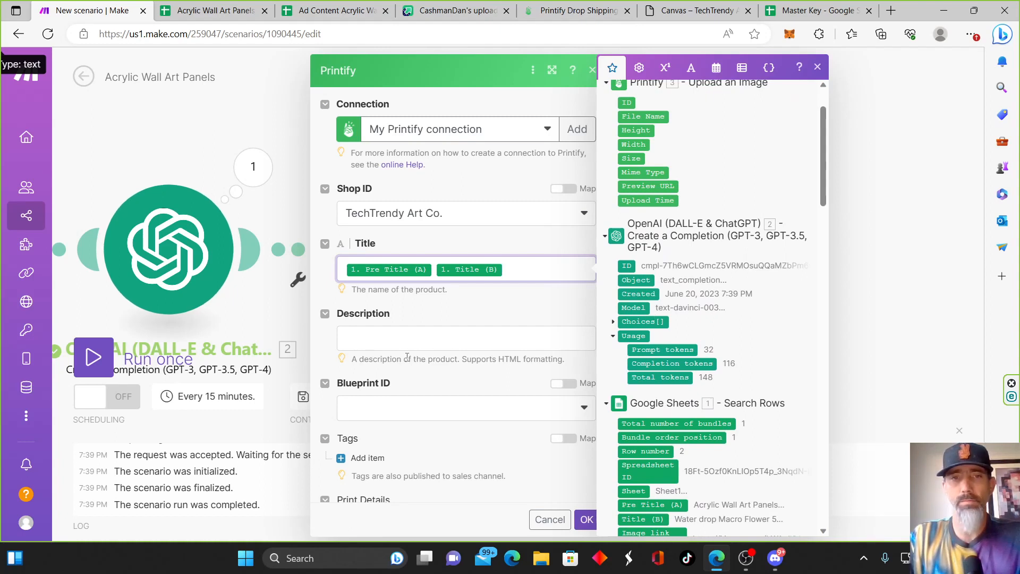
left_click(392, 338)
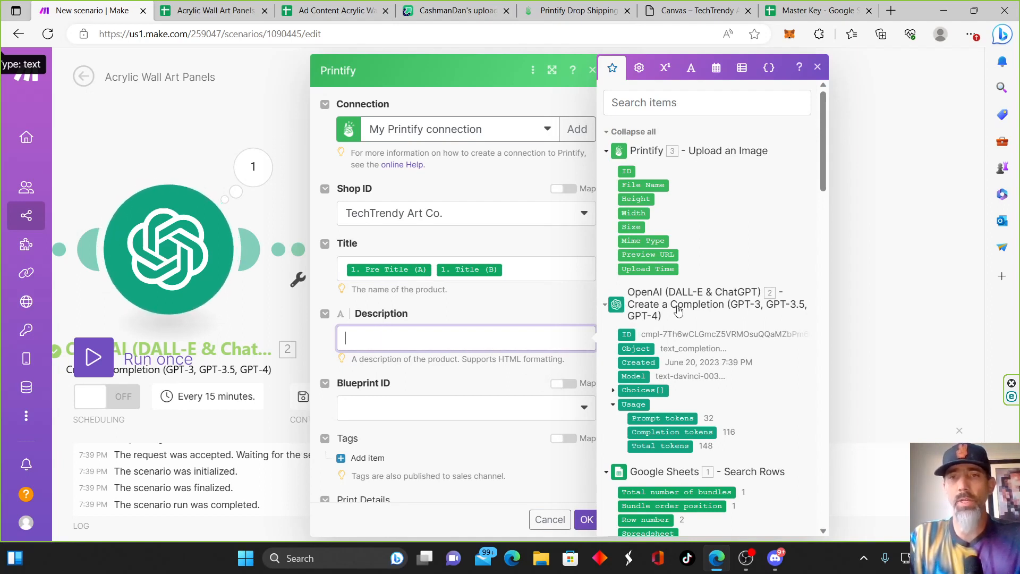
left_click(613, 391)
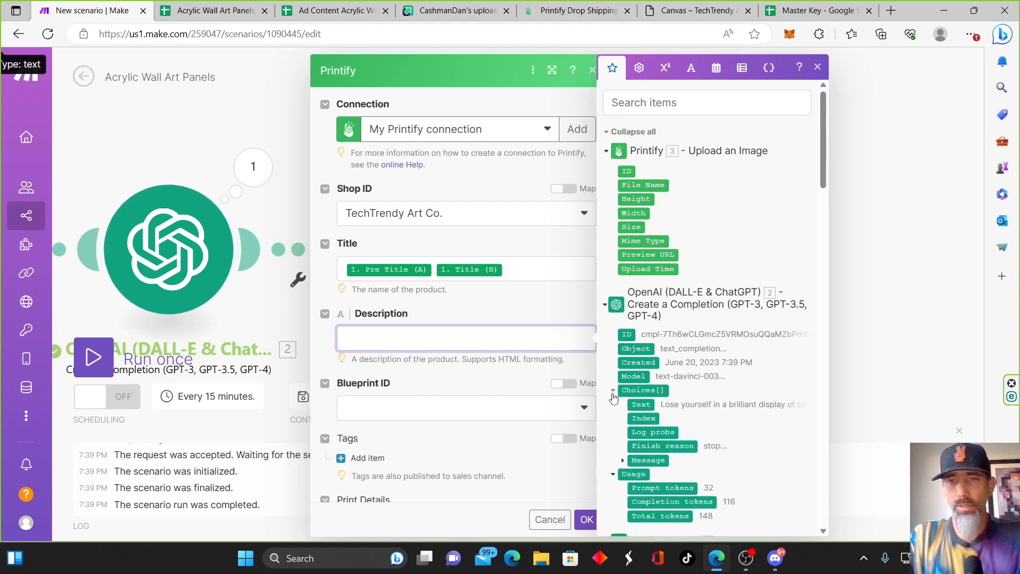
left_click(639, 405)
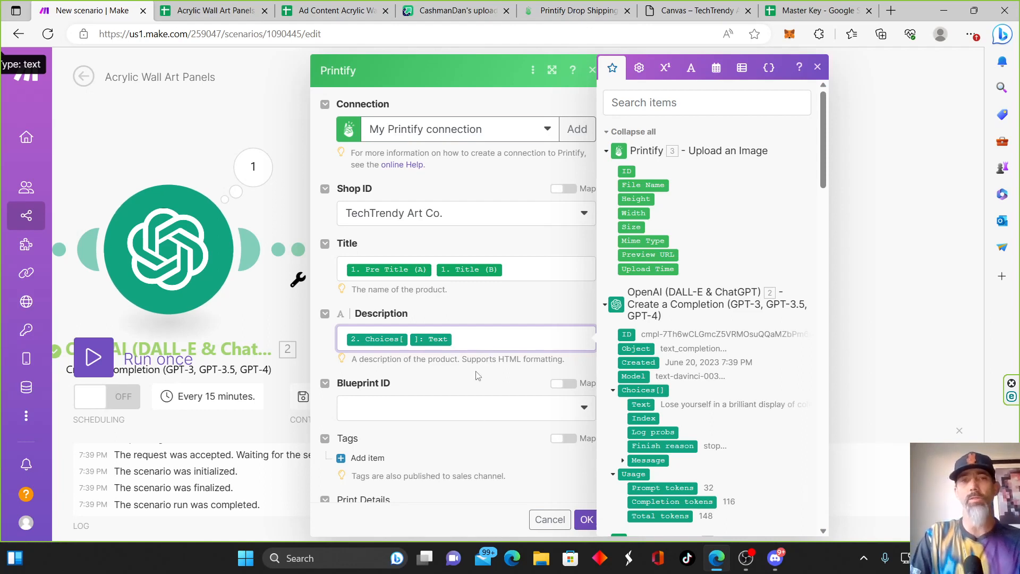
Search the Blueprint ID options for the copied name and choose Acrylic Wall Art Panels | Generic brand.
left_click(383, 409)
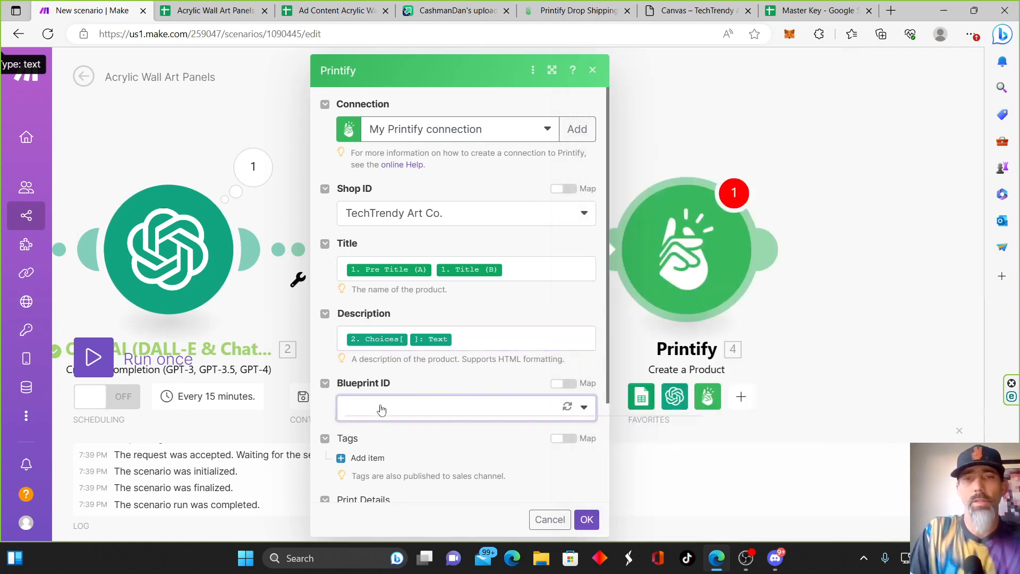
right_click(371, 274)
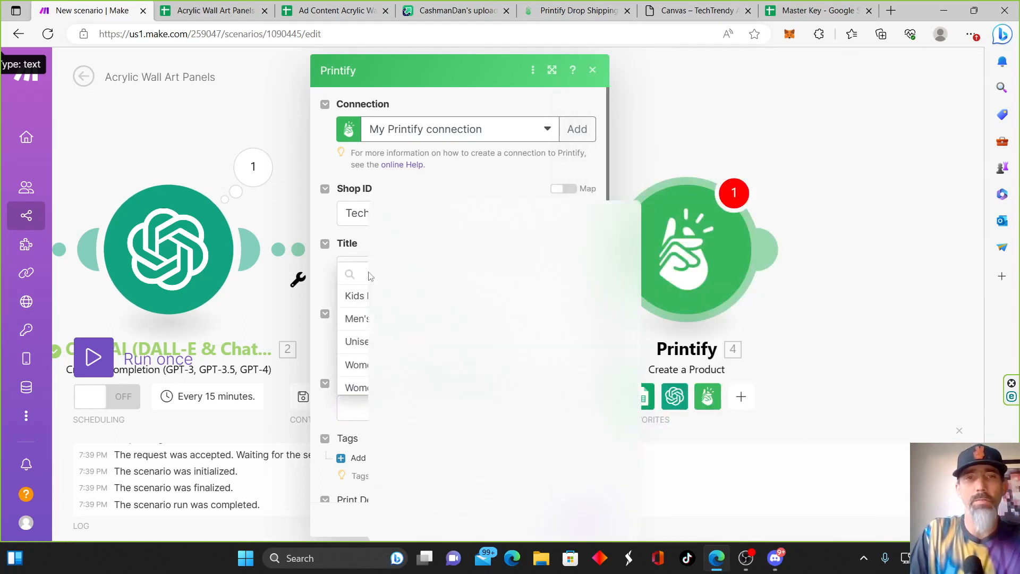
left_click(407, 389)
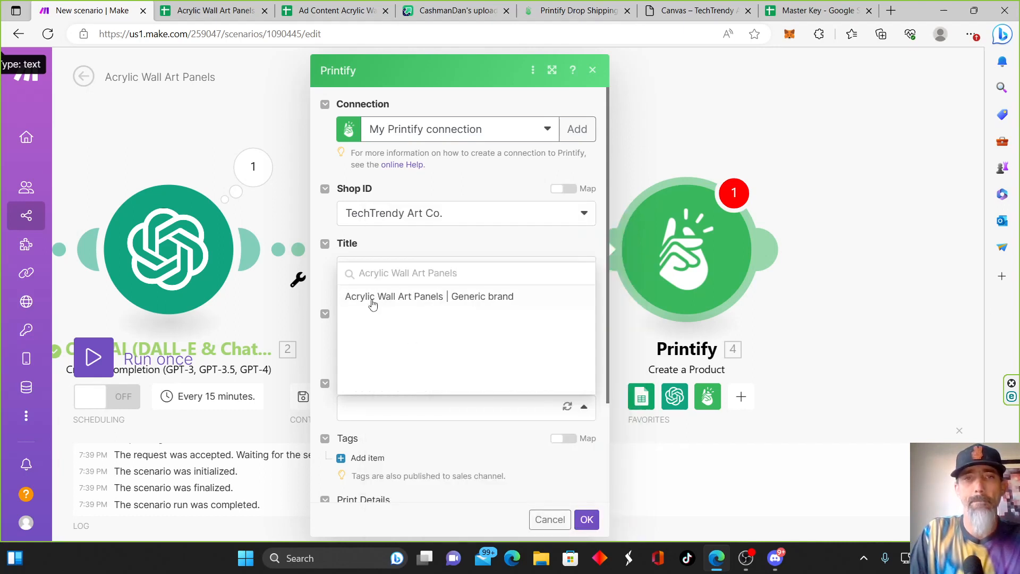
left_click(422, 300)
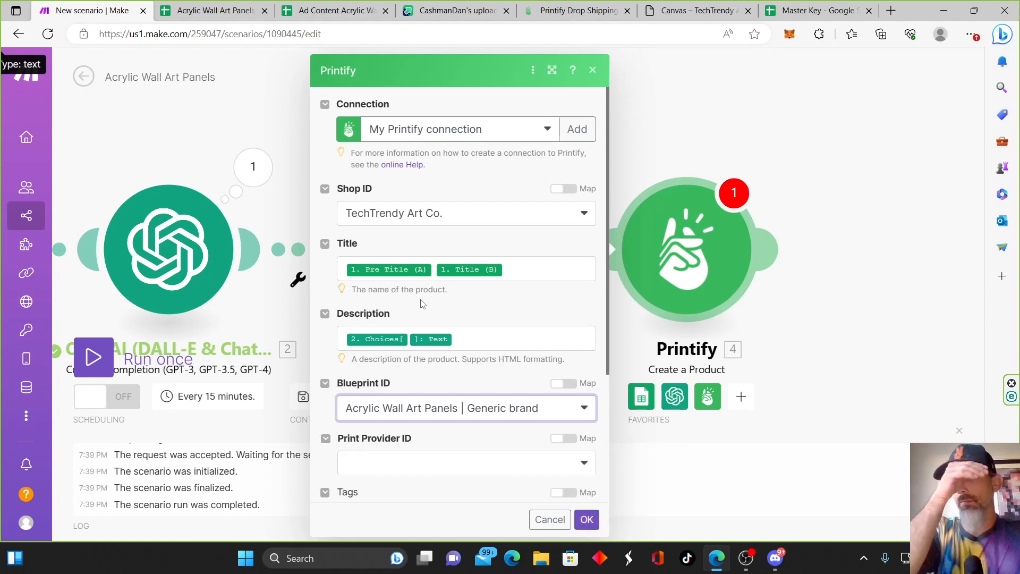
Set the product's Print Provider ID to Taylor.
scroll(468, 372, "down", 3)
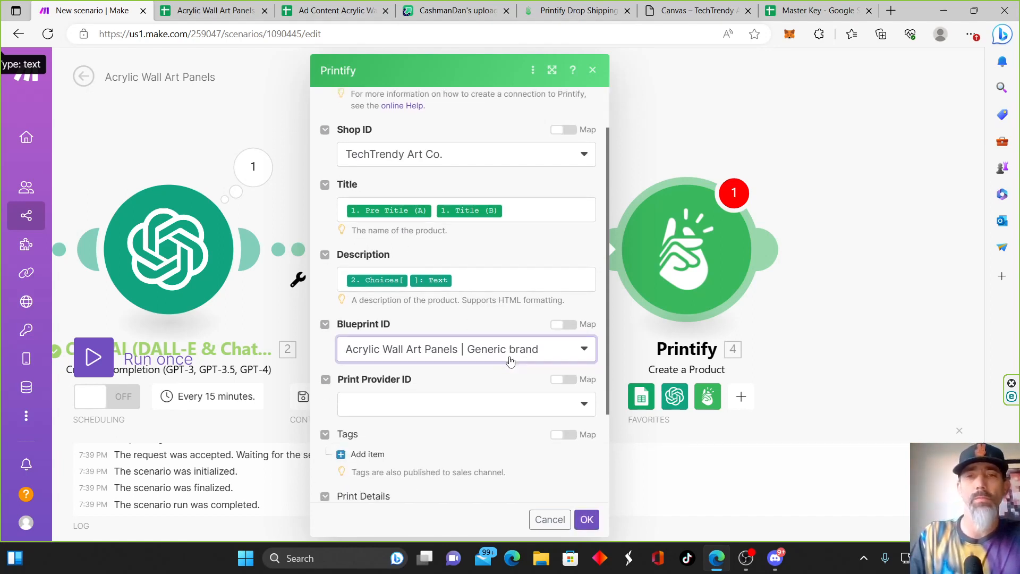
left_click(409, 340)
left_click(376, 363)
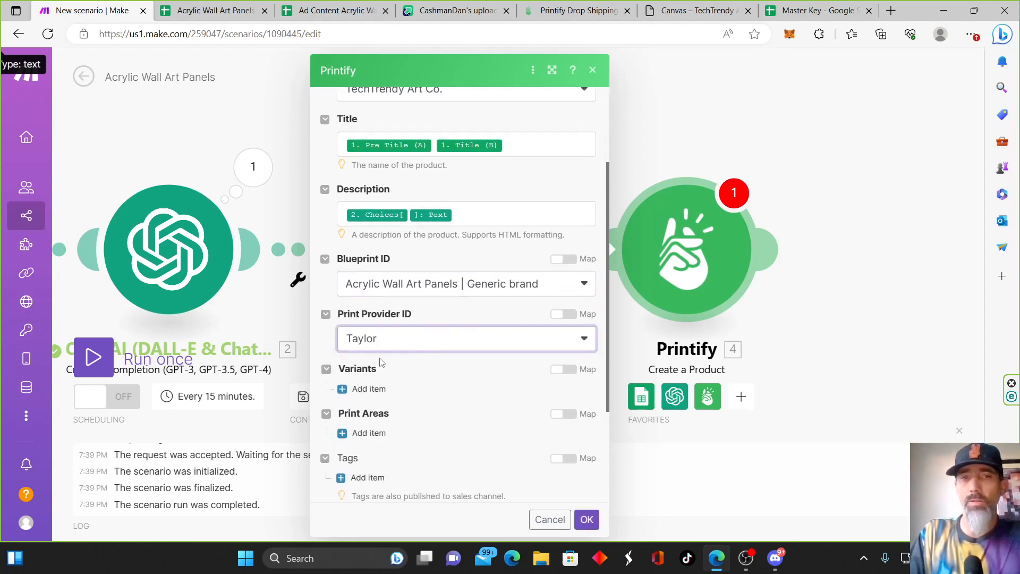
Add a first variant to the product and set its Variant ID to 16" x 16" (Square) / 0.25".
scroll(459, 367, "down", 3)
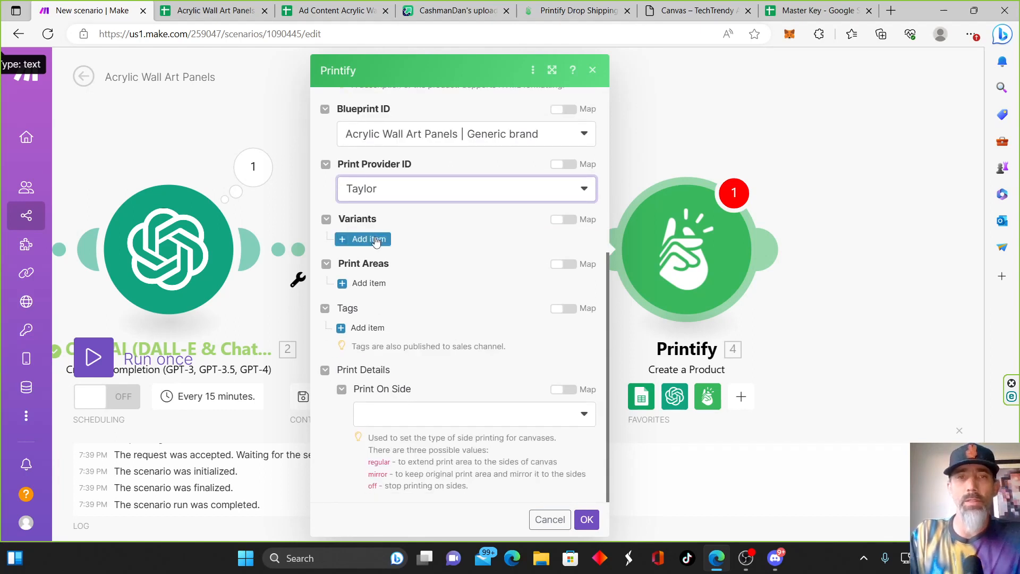
left_click(378, 238)
left_click(548, 282)
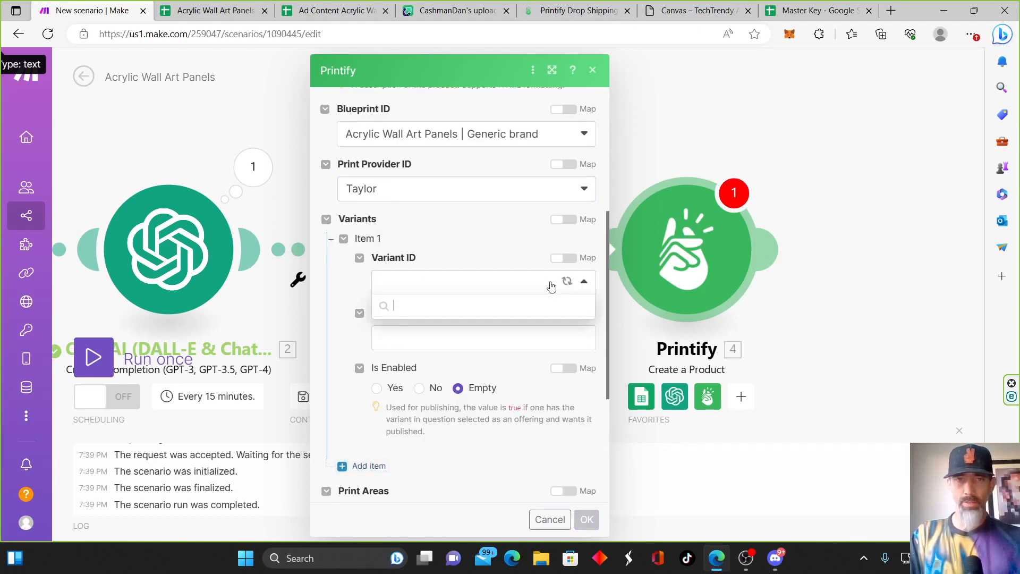
left_click(565, 258)
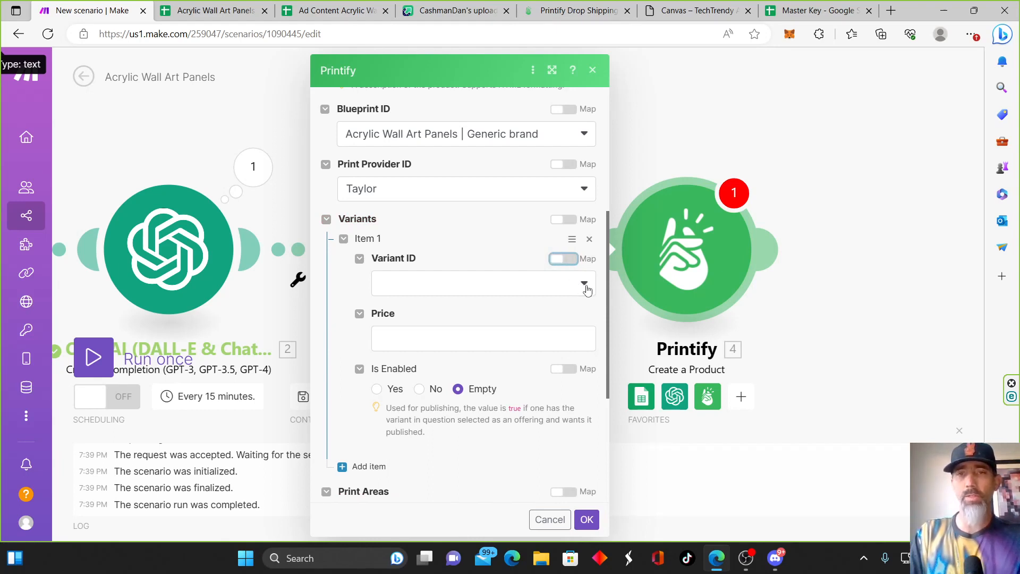
left_click(584, 283)
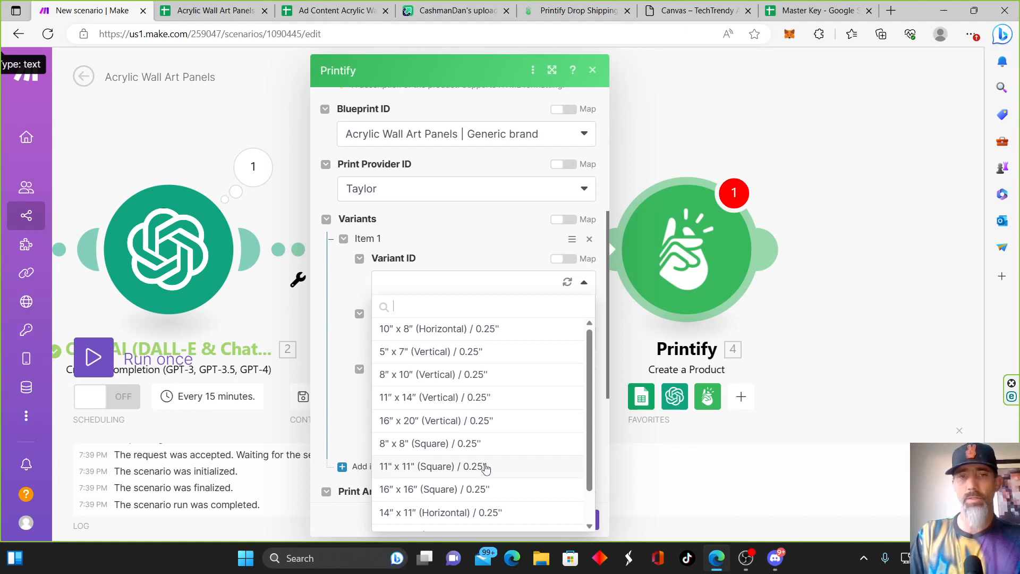
scroll(482, 467, "down", 1)
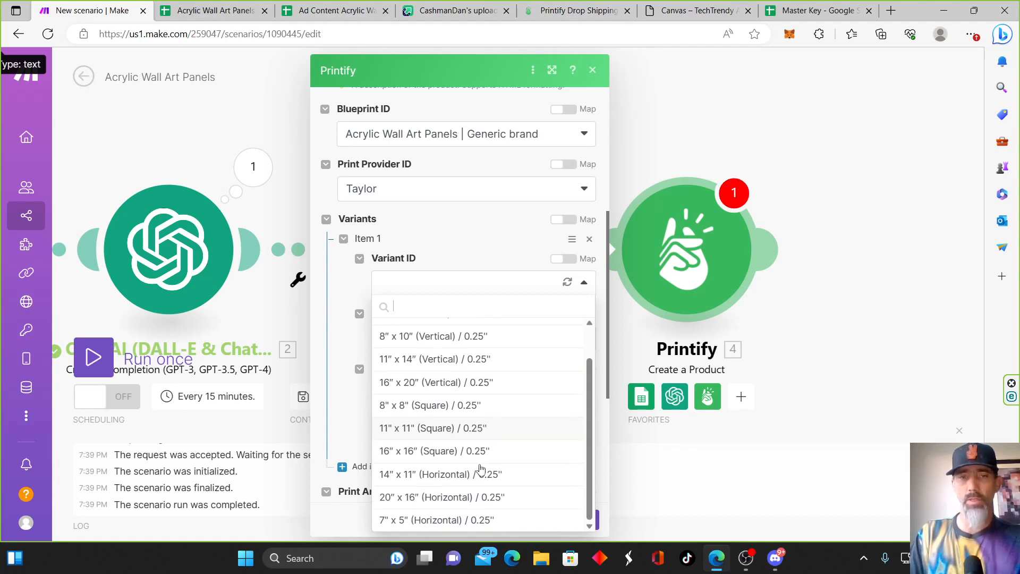
left_click(452, 451)
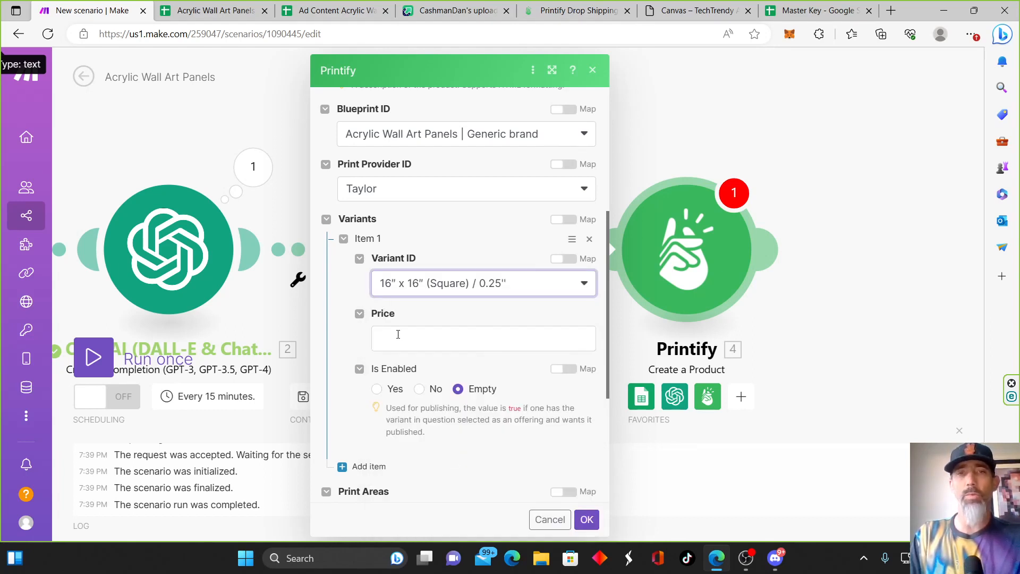
Switch to the Acrylic Wall Art Panels product page in Printify and set the profit margin of all three square variants to 30%.
left_click(579, 13)
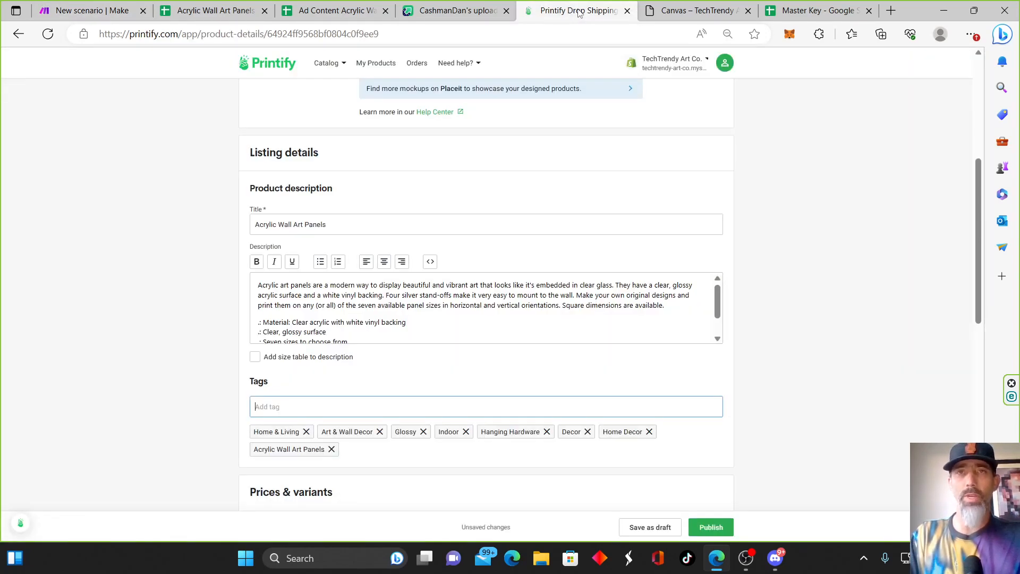
scroll(386, 358, "up", 5)
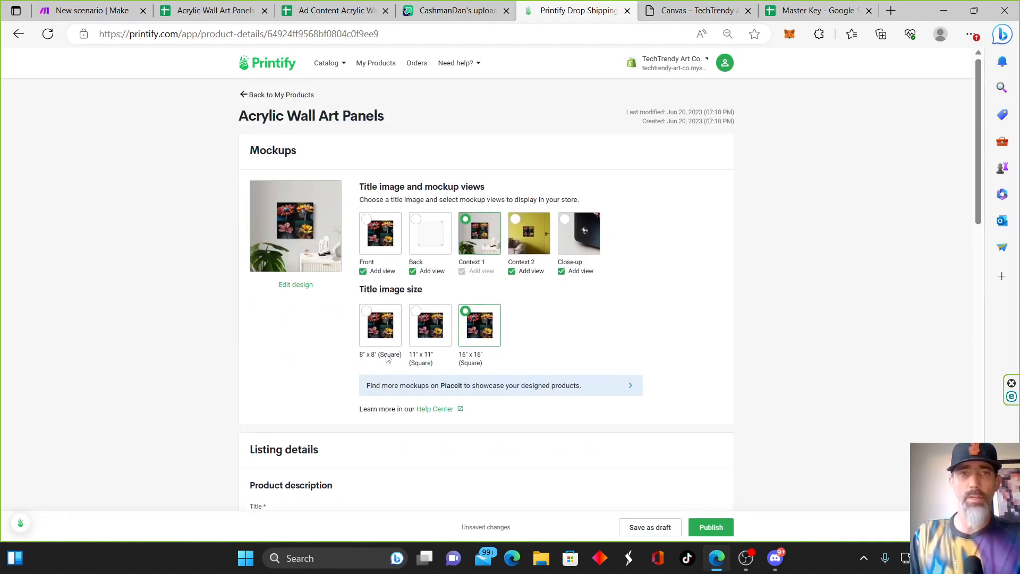
scroll(443, 338, "down", 10)
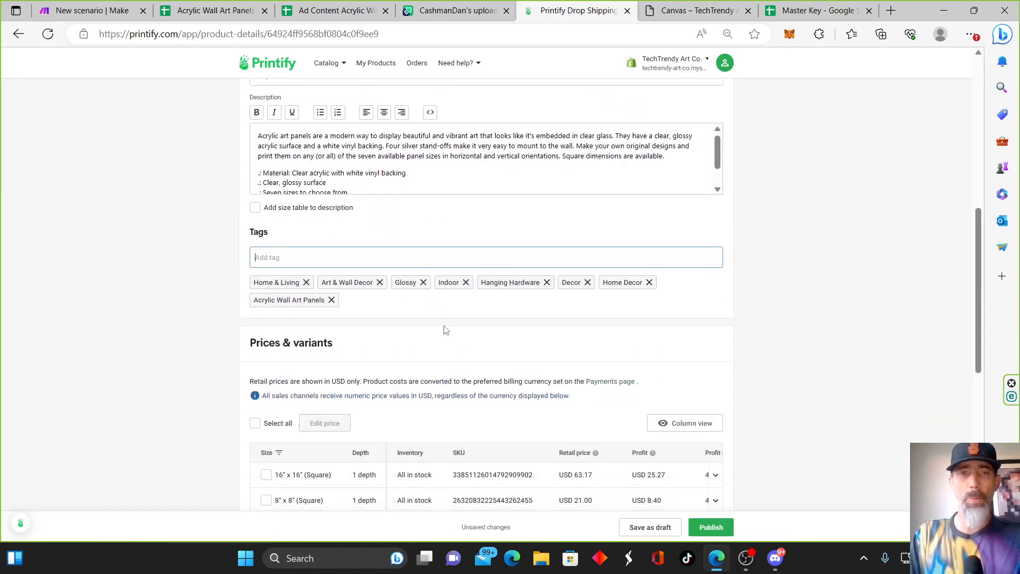
scroll(337, 350, "down", 3)
scroll(337, 340, "up", 3)
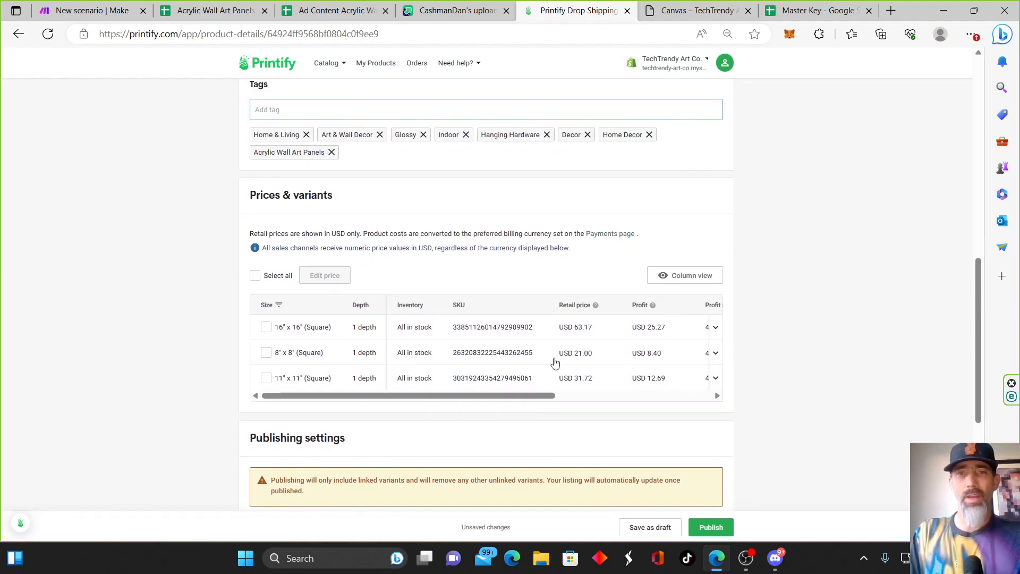
left_click_drag(526, 395, 596, 395)
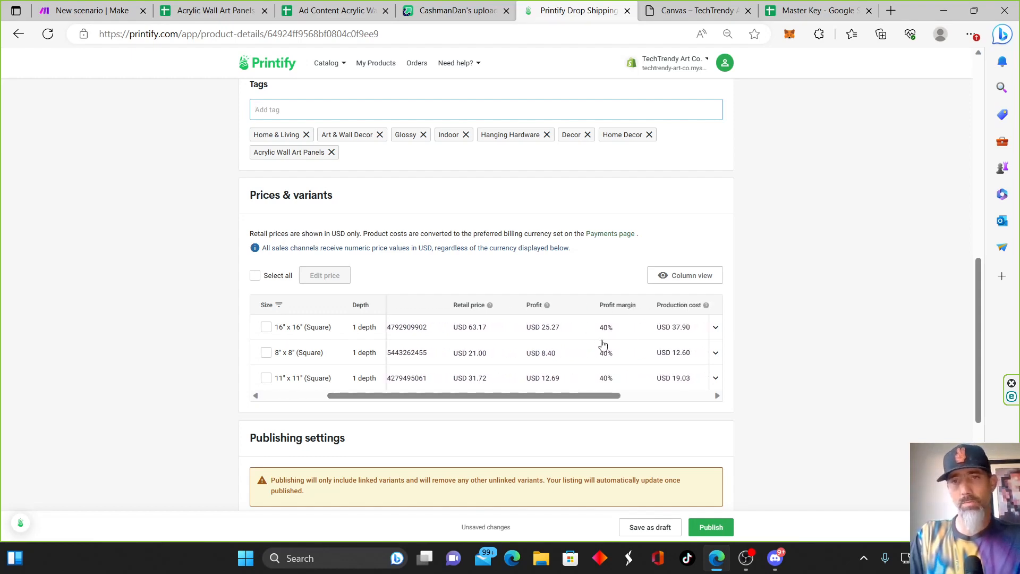
left_click(255, 275)
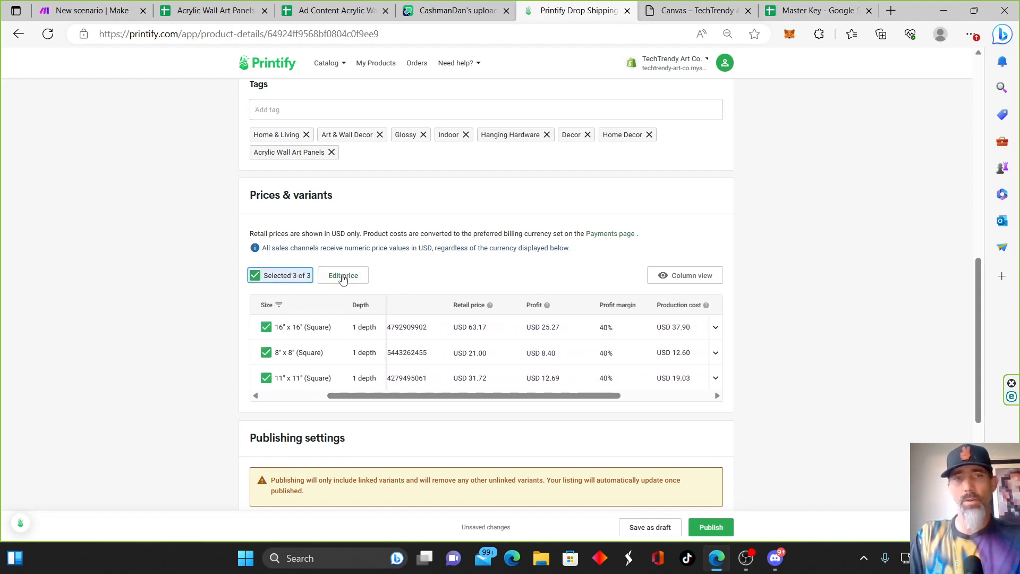
left_click(342, 275)
left_click(572, 269)
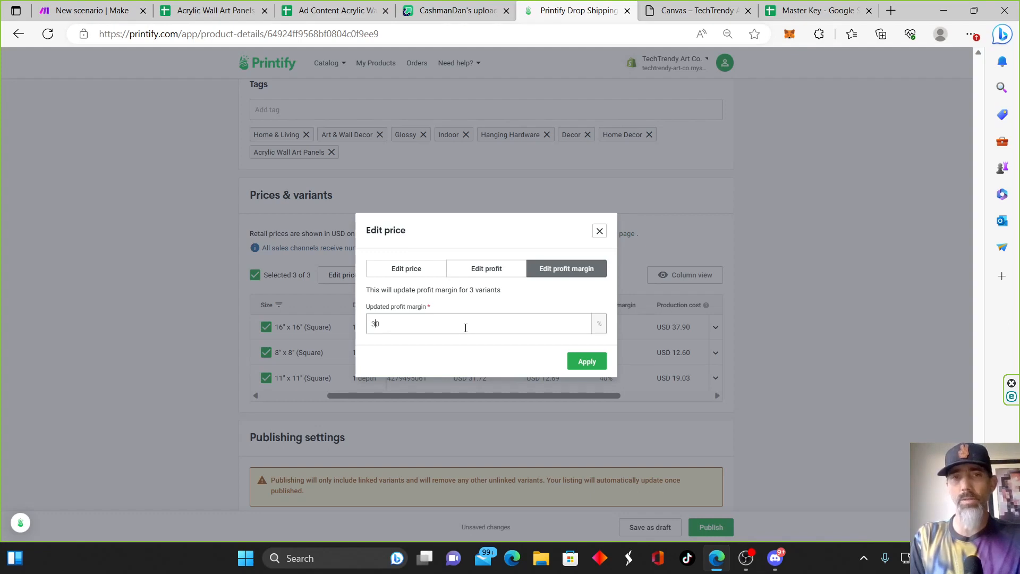
left_click(586, 362)
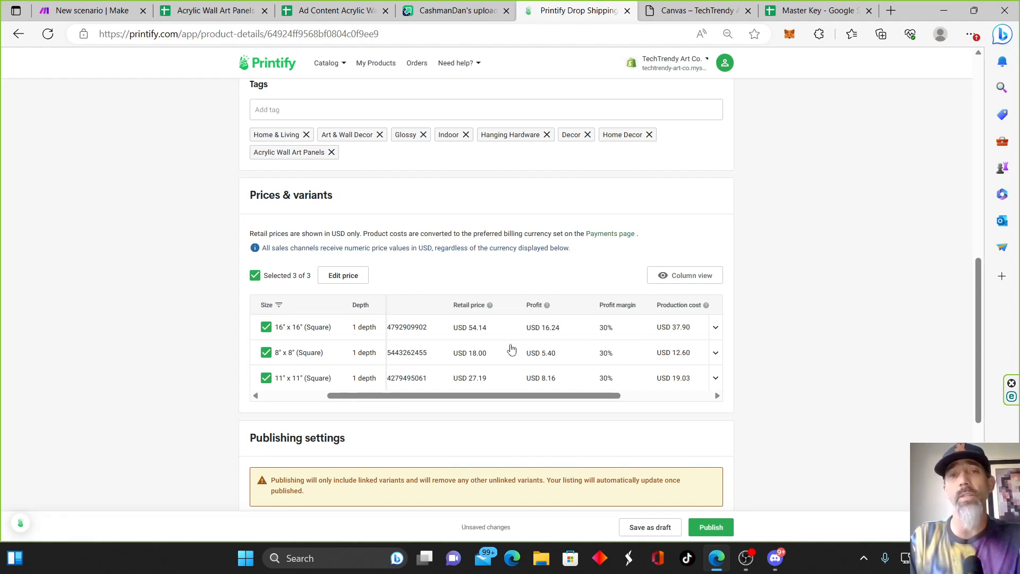
scroll(309, 345, "down", 1)
scroll(310, 346, "up", 1)
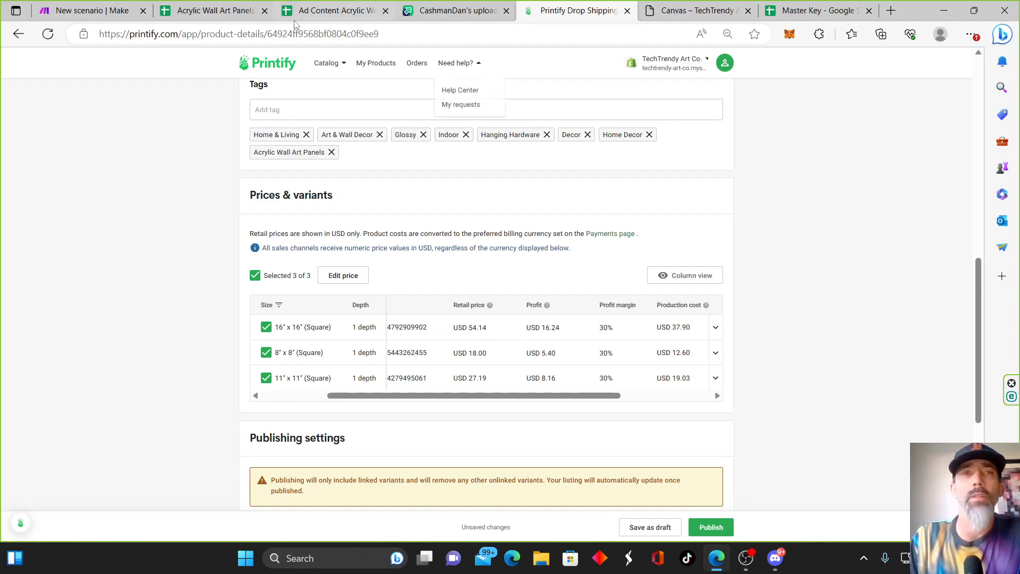
Return to the Make scenario, set the 16" x 16" variant's price to 5414 and enable the variant.
left_click(109, 15)
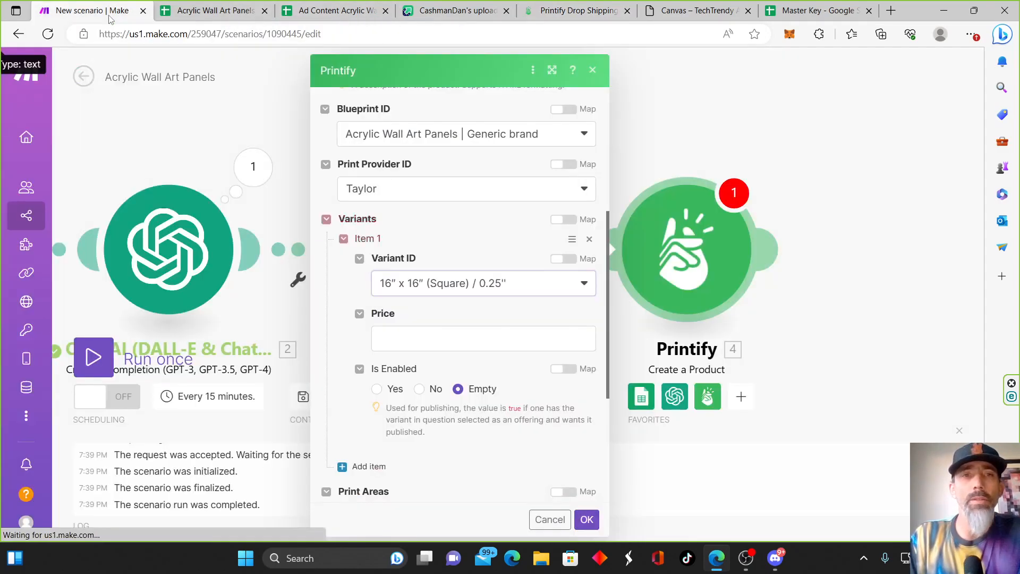
left_click(419, 336)
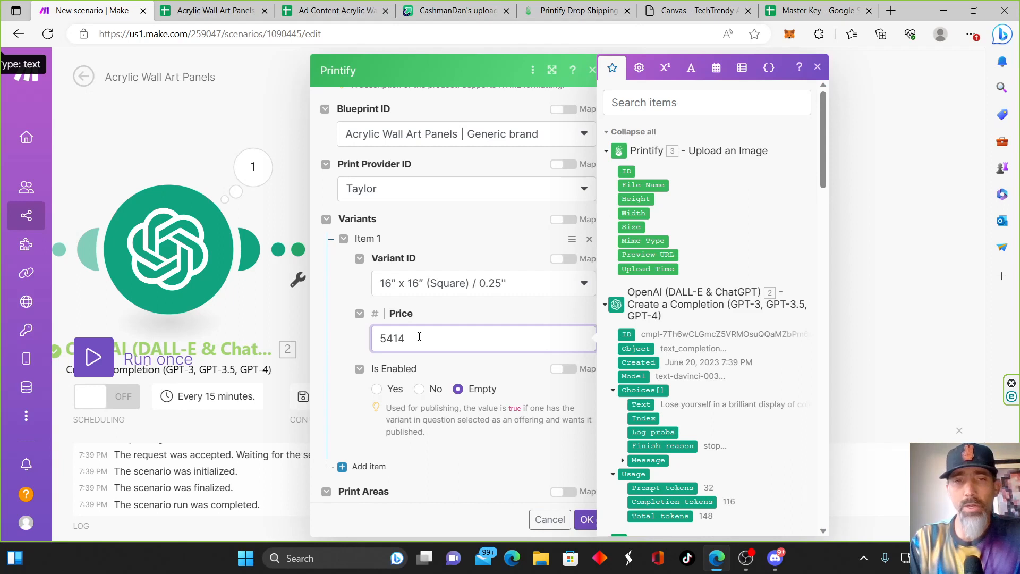
left_click(378, 390)
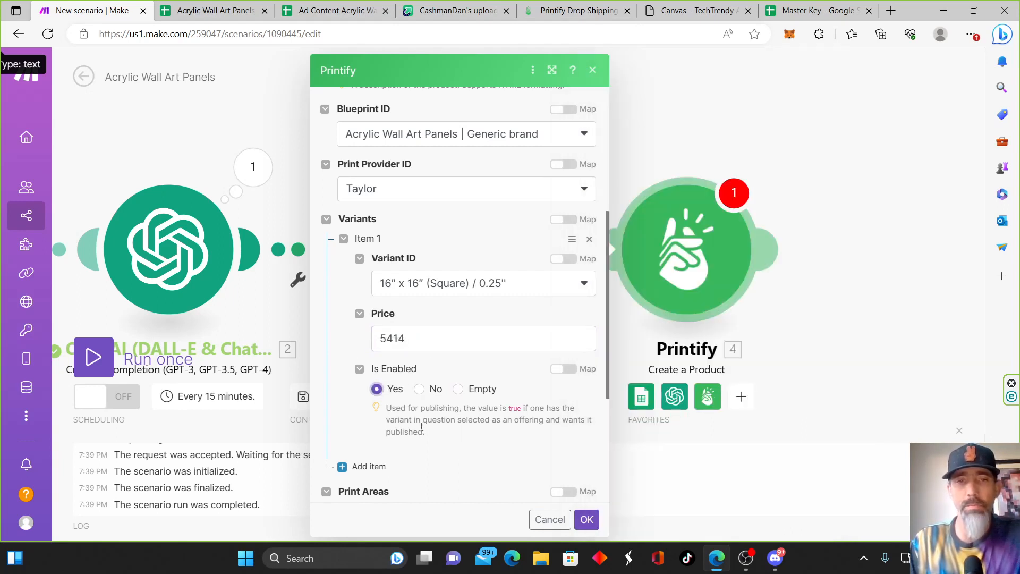
Add a second variant and set its Variant ID to 11" x 11" (Square) / 0.25".
scroll(421, 428, "down", 5)
left_click(342, 282)
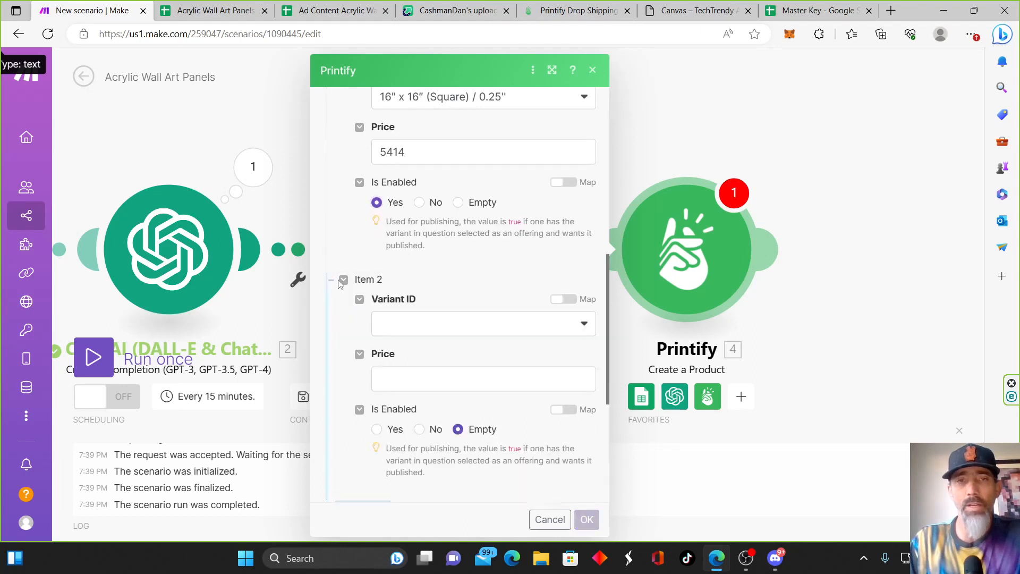
left_click(583, 325)
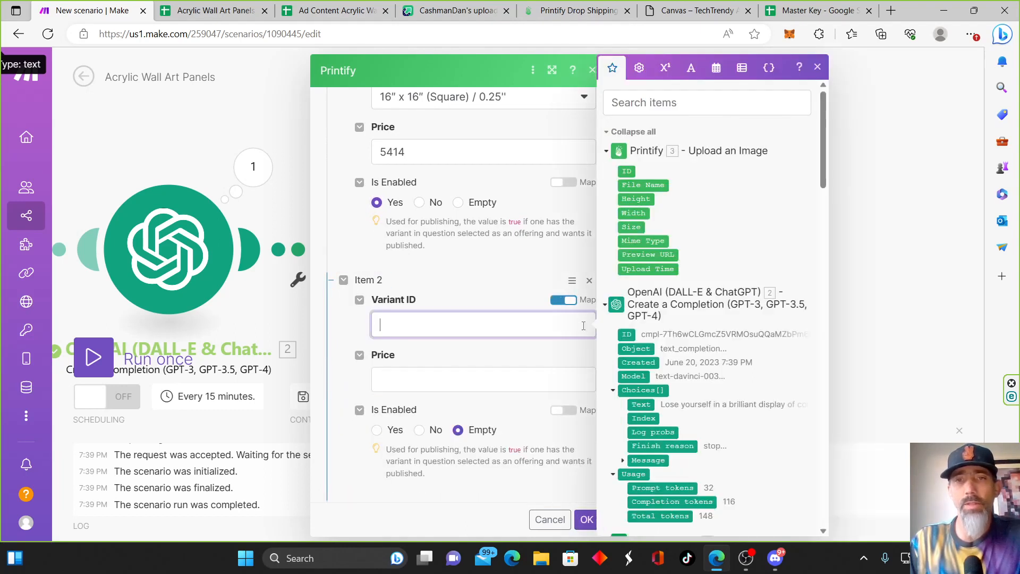
left_click(567, 300)
left_click(584, 325)
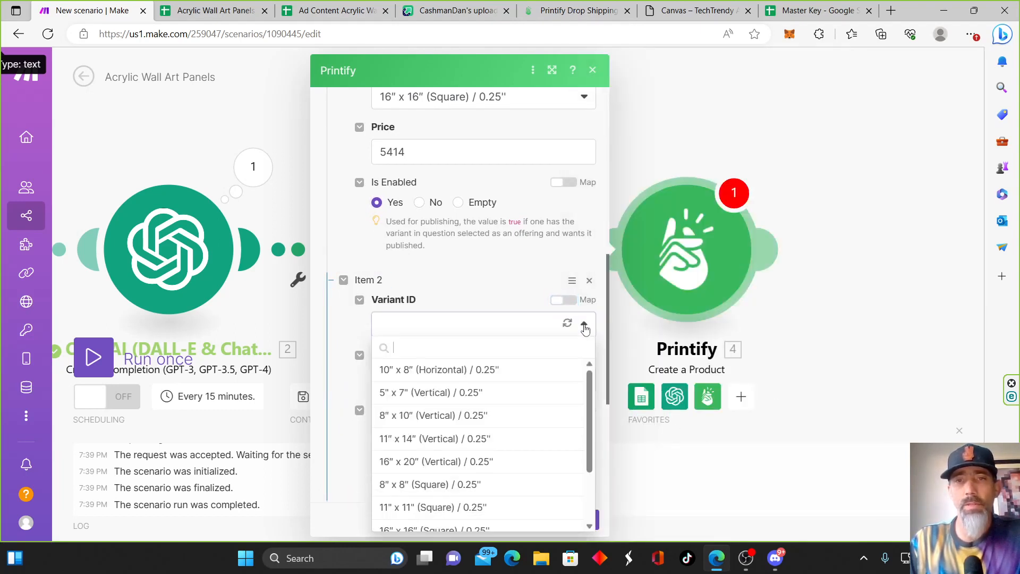
scroll(492, 375, "down", 3)
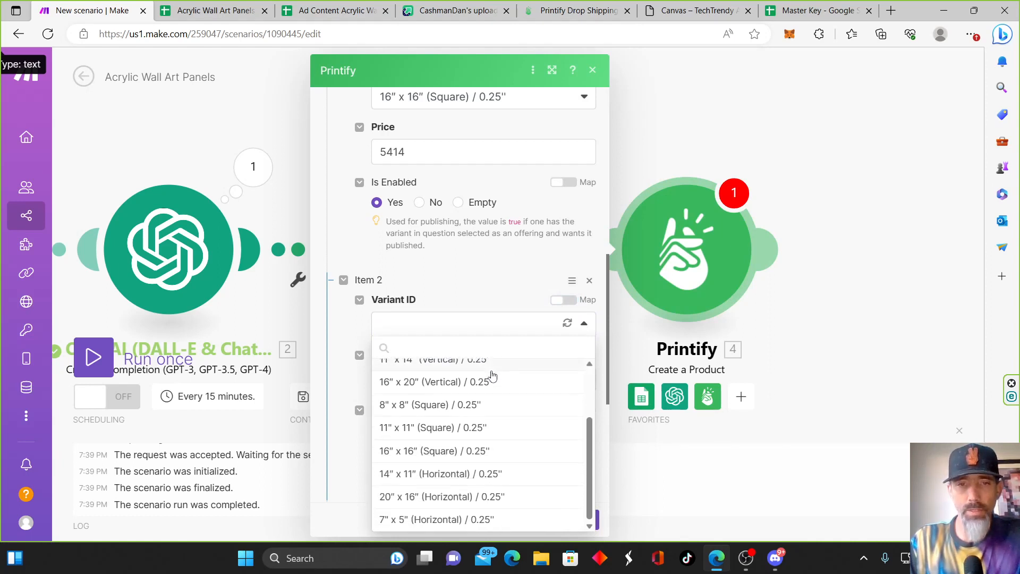
left_click(495, 430)
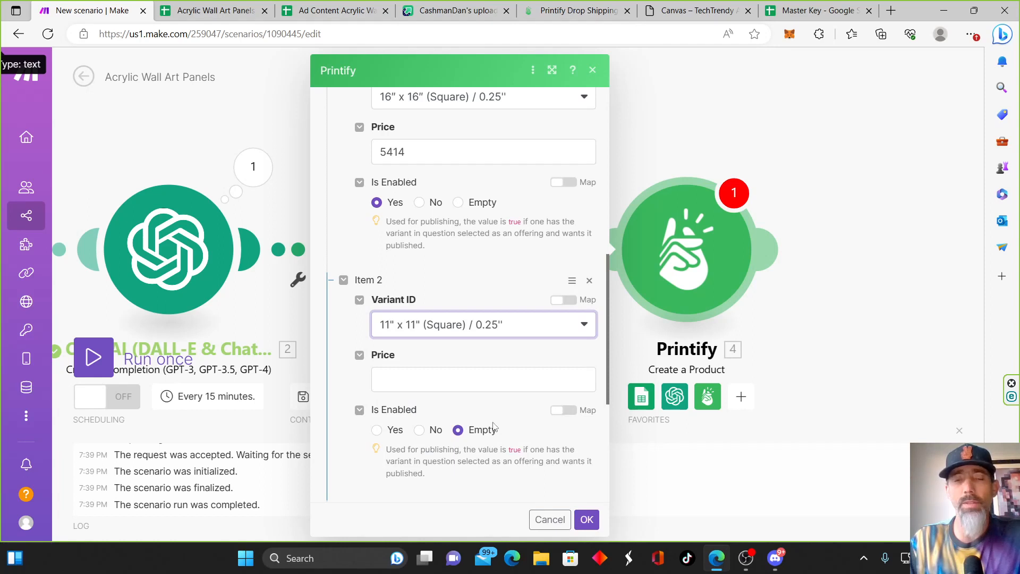
Check the 11" x 11" retail price in Printify, set that variant's price to 2719 in Make and enable it.
left_click(563, 12)
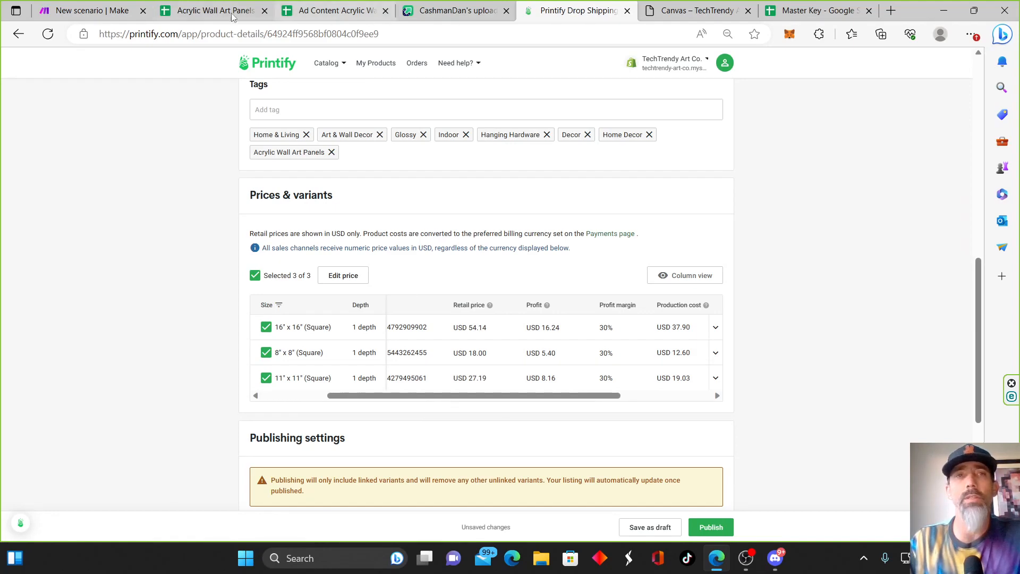
left_click(106, 12)
left_click(392, 375)
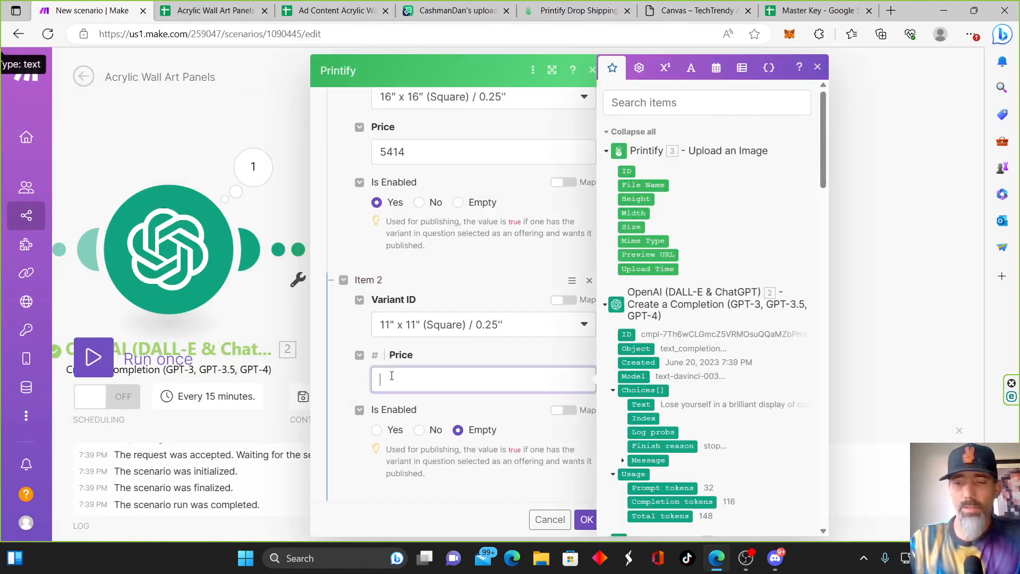
type("2719")
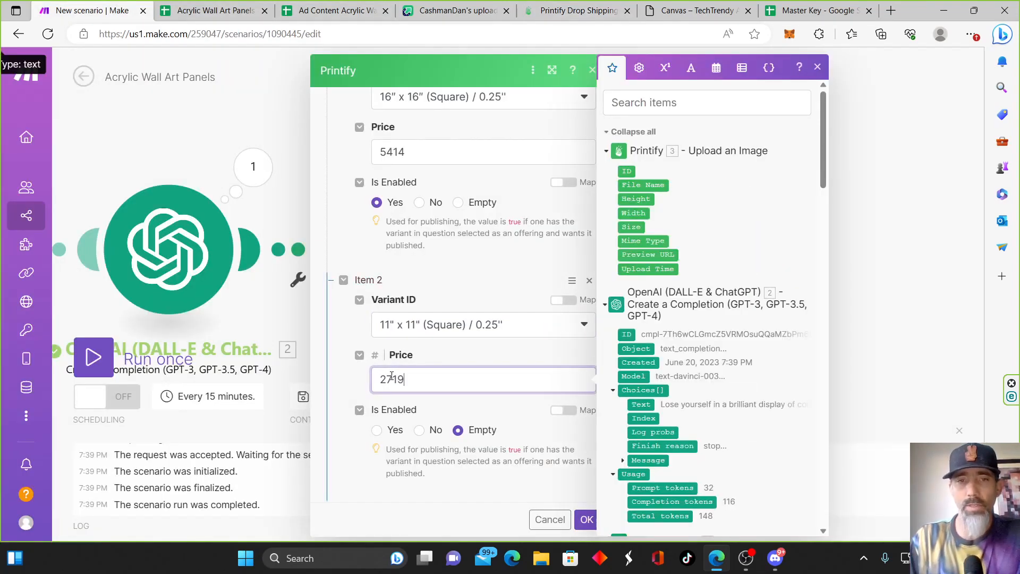
left_click(376, 430)
Add a third variant and set its Variant ID to 8" x 8" (Square) / 0.25".
scroll(419, 377, "down", 3)
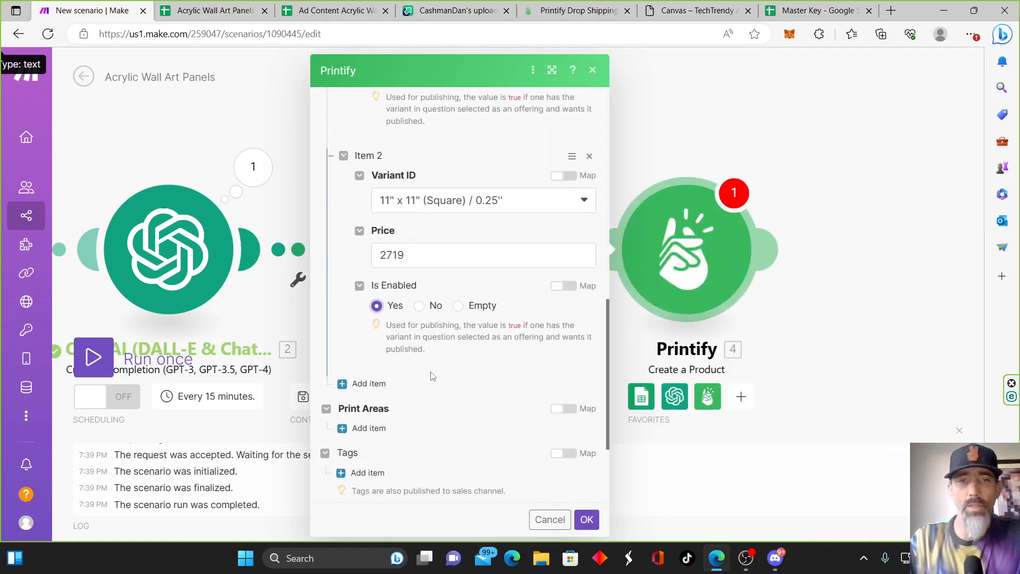
left_click(348, 385)
left_click(582, 433)
scroll(472, 409, "down", 4)
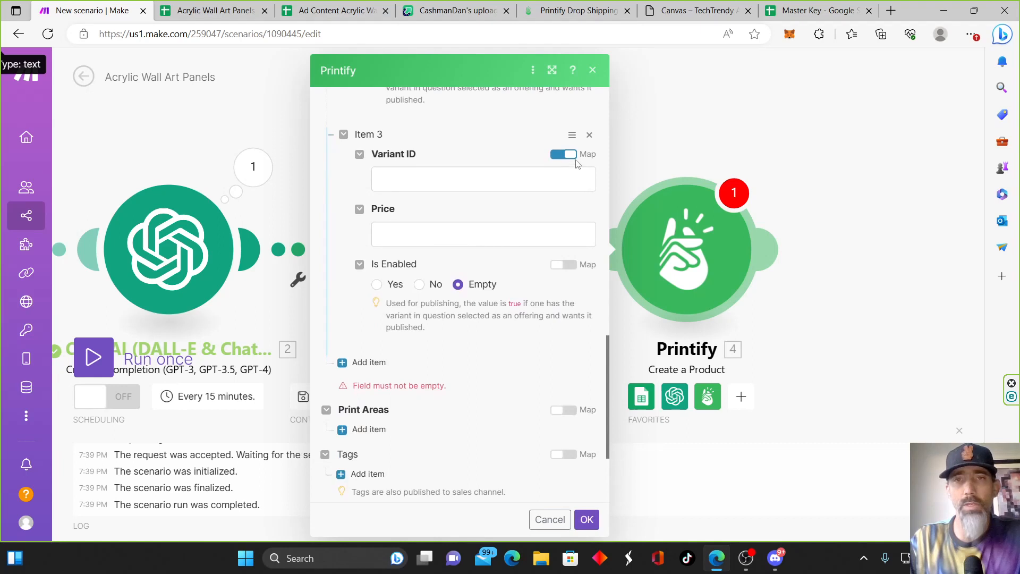
left_click(567, 155)
left_click(566, 178)
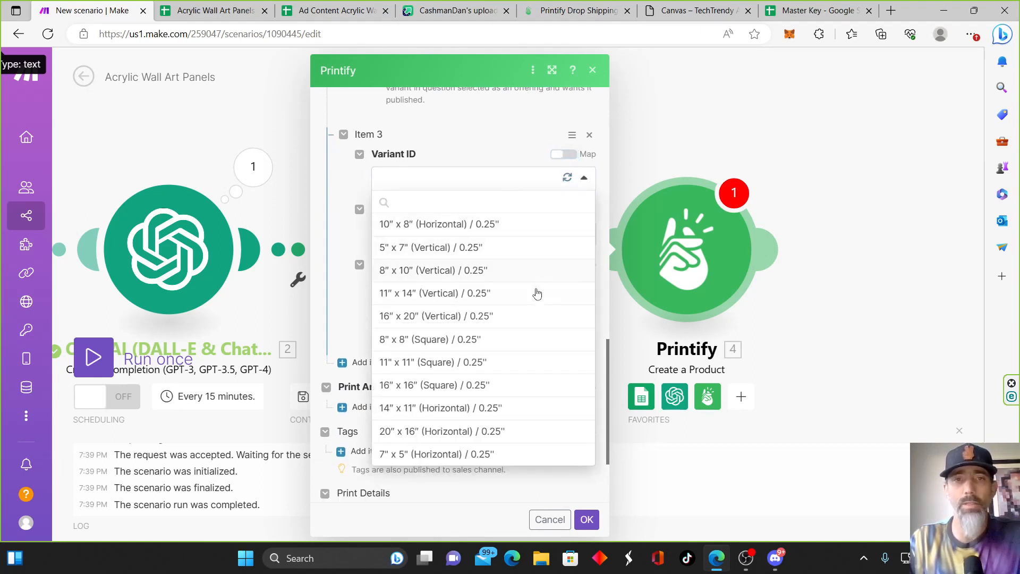
left_click(523, 339)
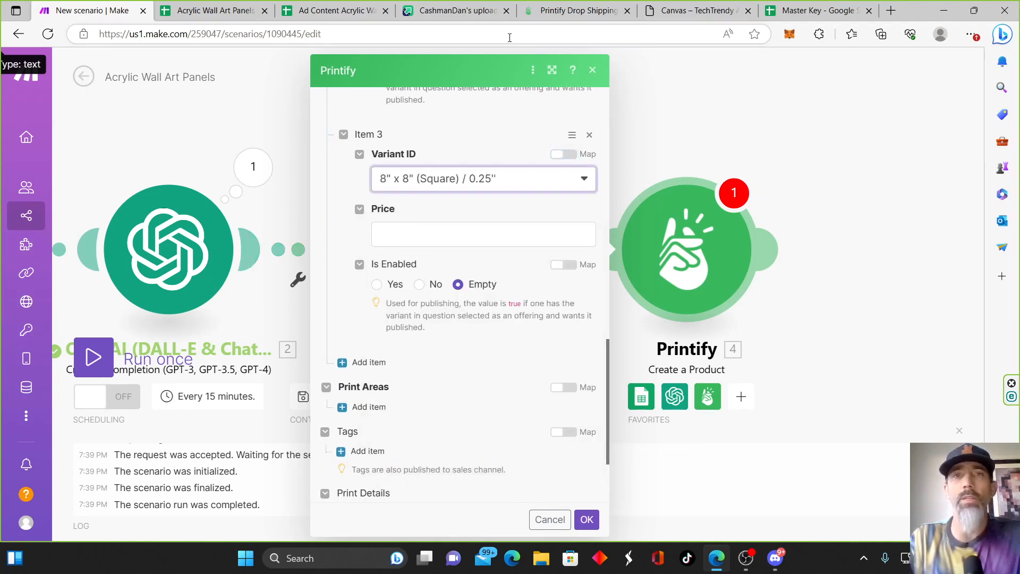
Check the 8" x 8" retail price in Printify, set that variant's price to 1800 in Make and enable it.
left_click(577, 11)
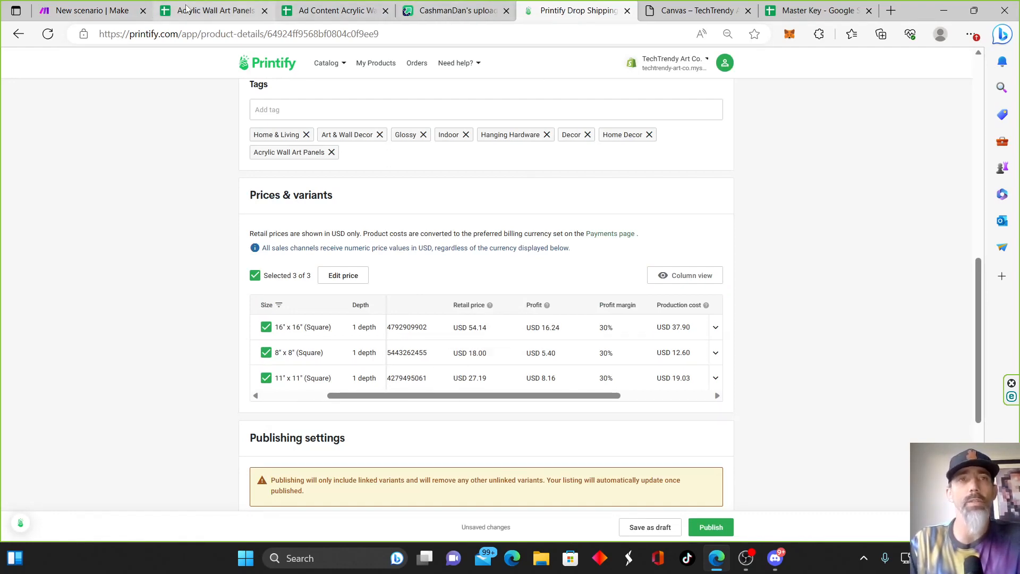
left_click(90, 11)
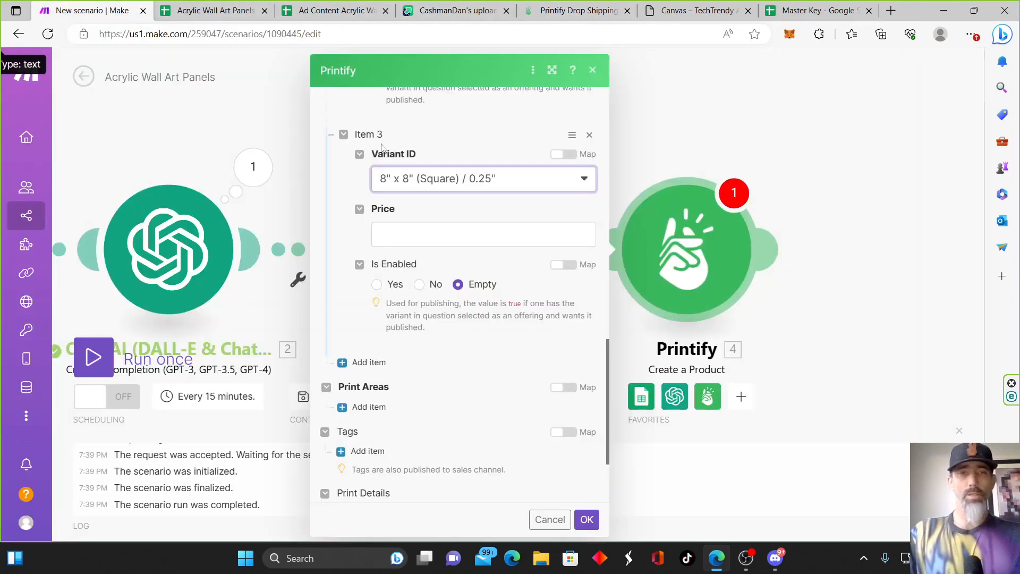
left_click(426, 230)
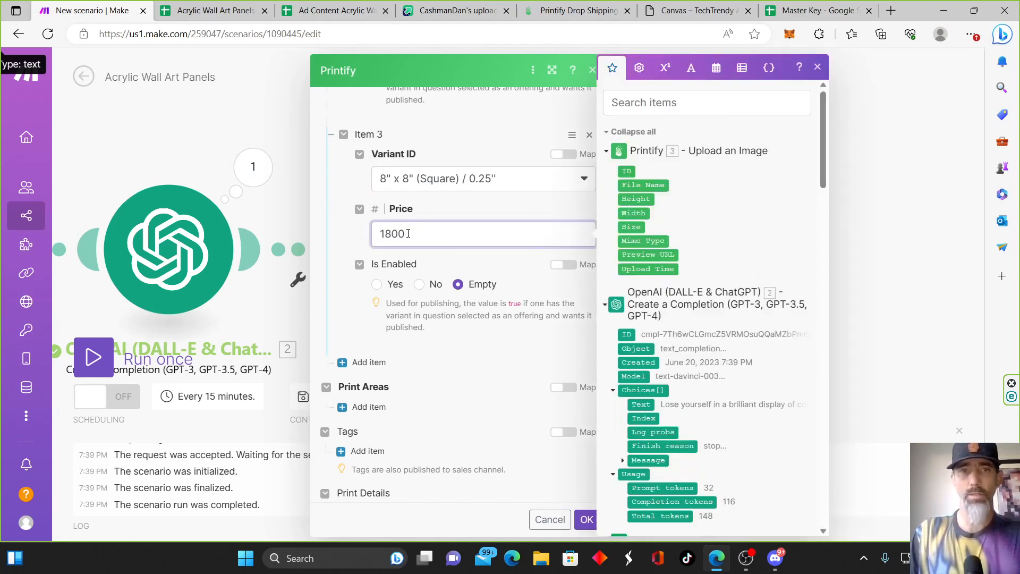
left_click(376, 286)
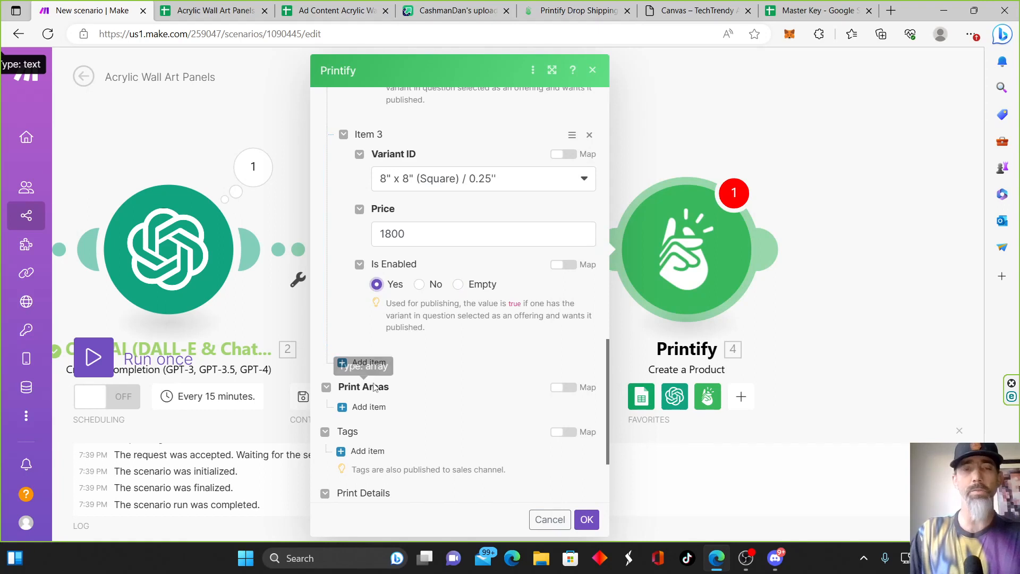
Add a first item to the Print Areas of the Printify product module.
left_click(355, 407)
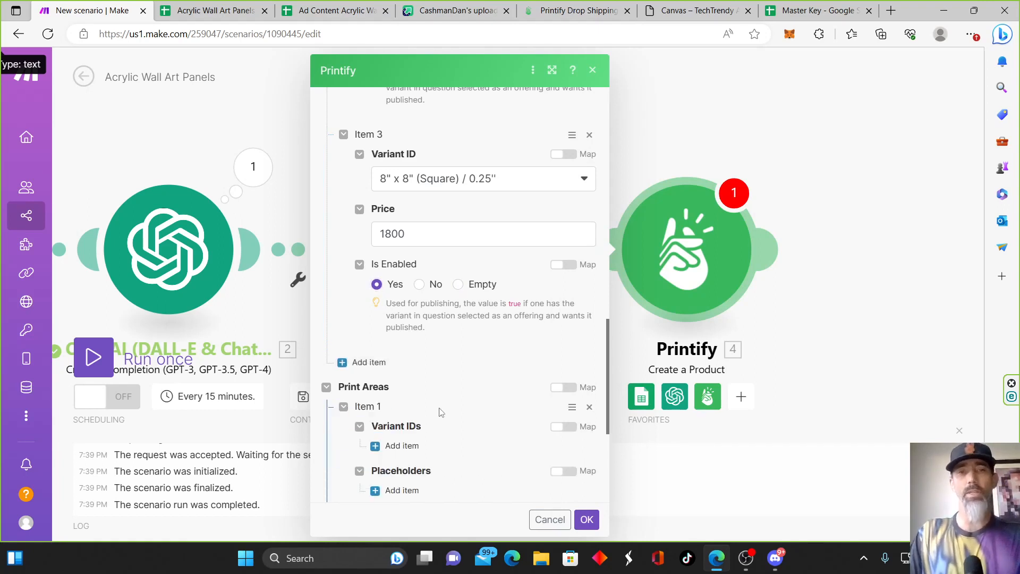
scroll(458, 396, "down", 3)
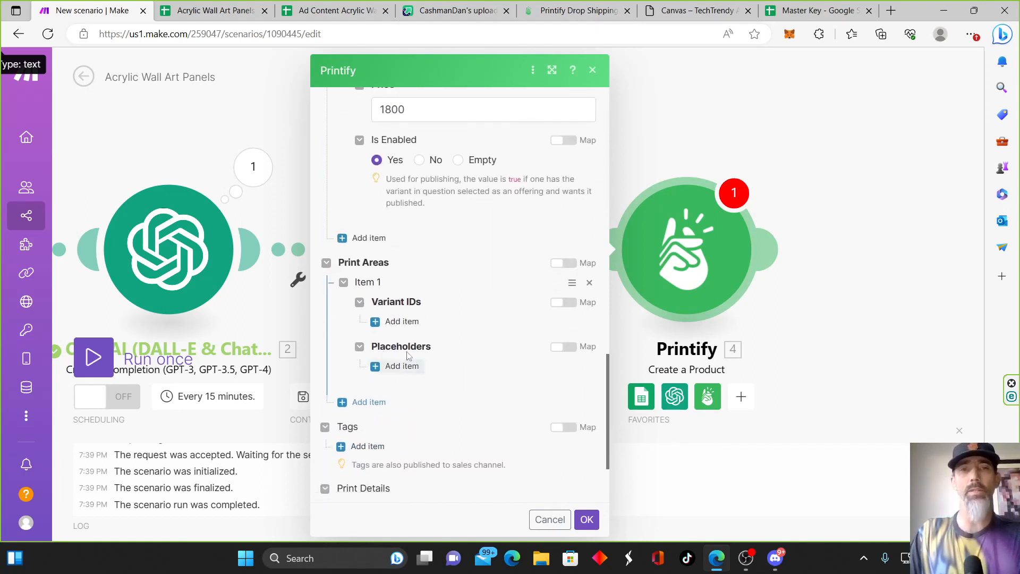
left_click(560, 303)
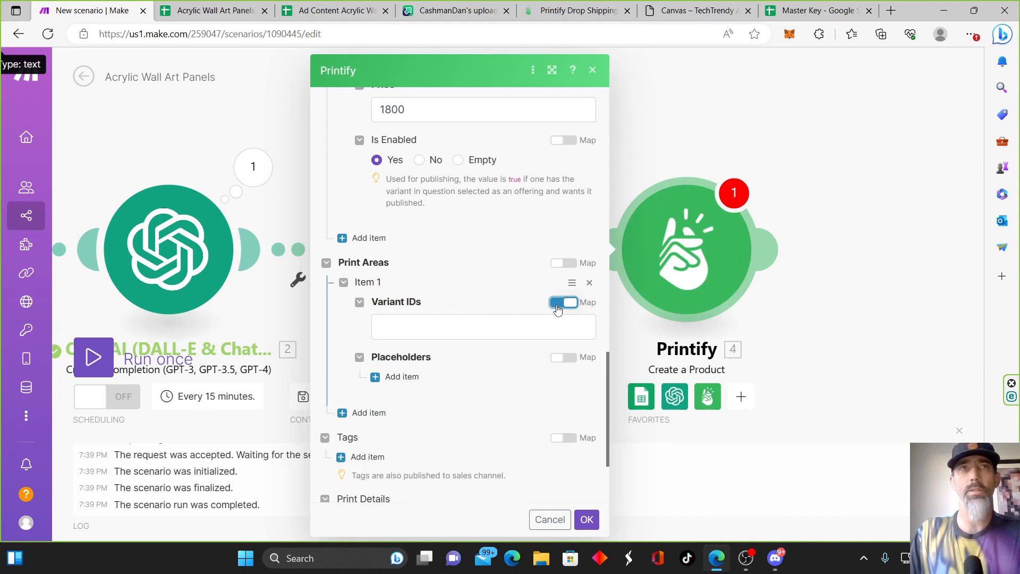
left_click(511, 331)
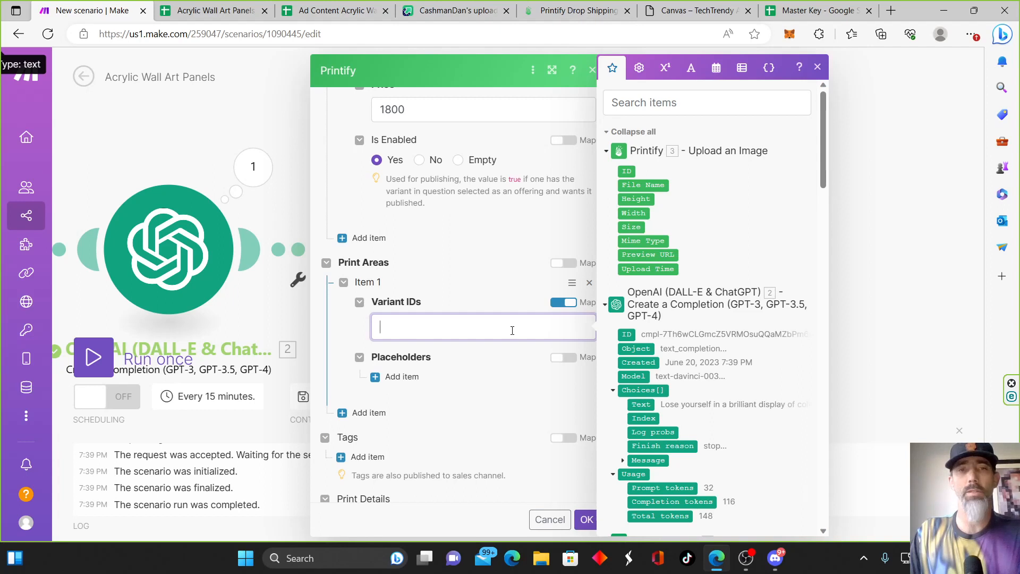
left_click(564, 303)
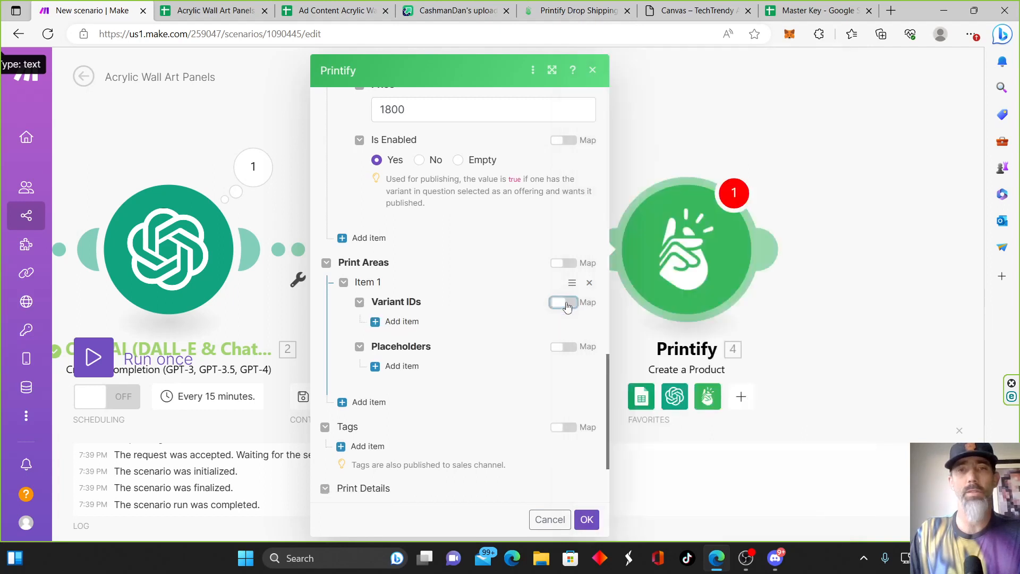
Add a variant ID item to the print area and set it to 16" x 16" (Square) / 0.25".
left_click(375, 323)
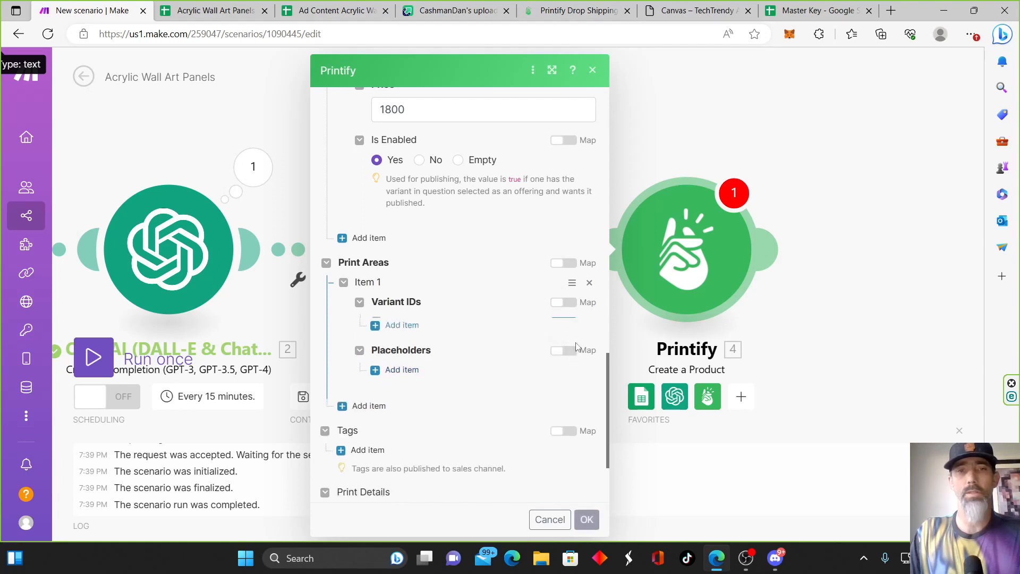
left_click(566, 323)
left_click(584, 349)
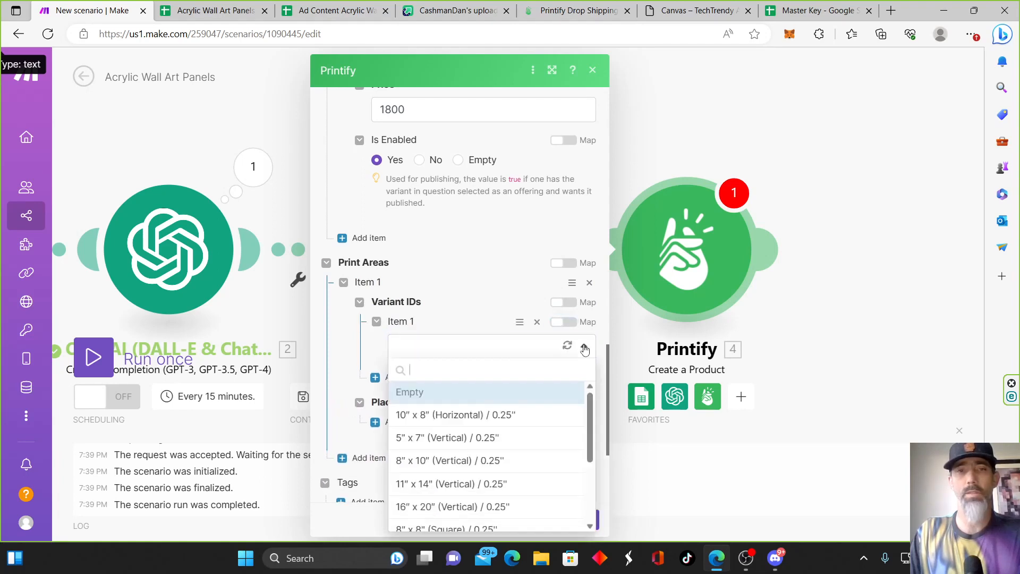
scroll(522, 403, "down", 3)
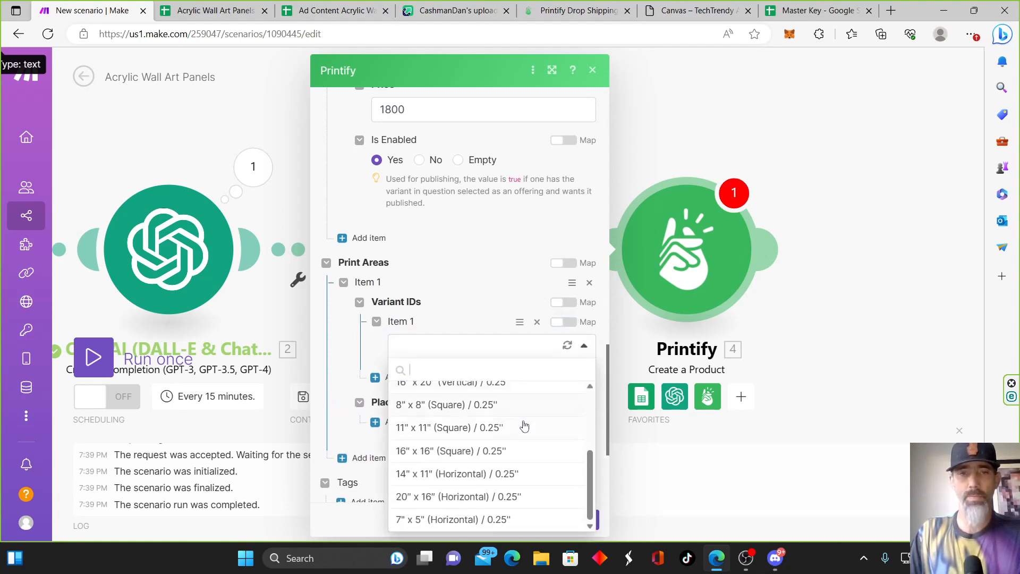
left_click(444, 452)
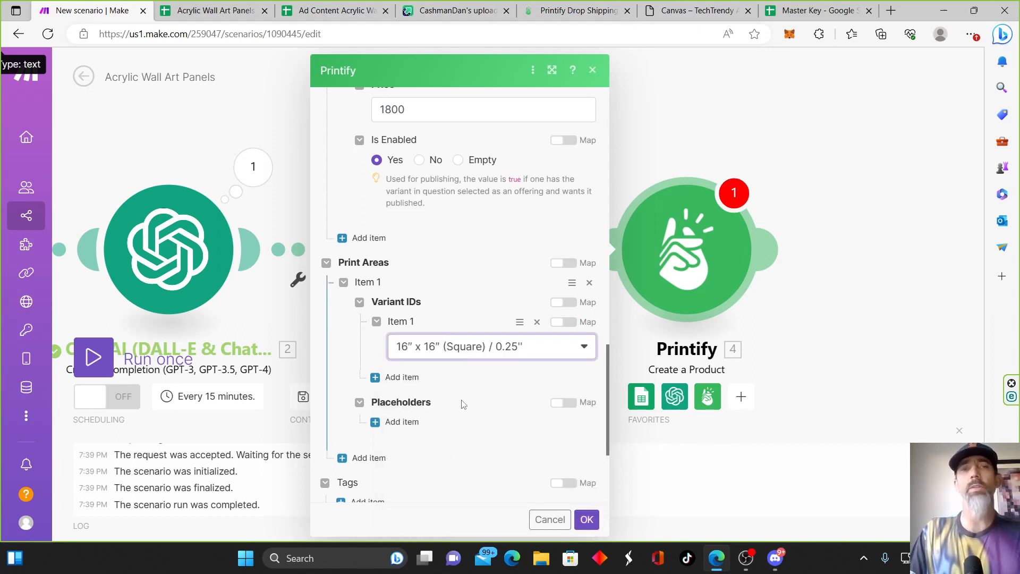
Review the configured variants, then add a placeholder to the print area with its position set to front.
scroll(434, 353, "up", 10)
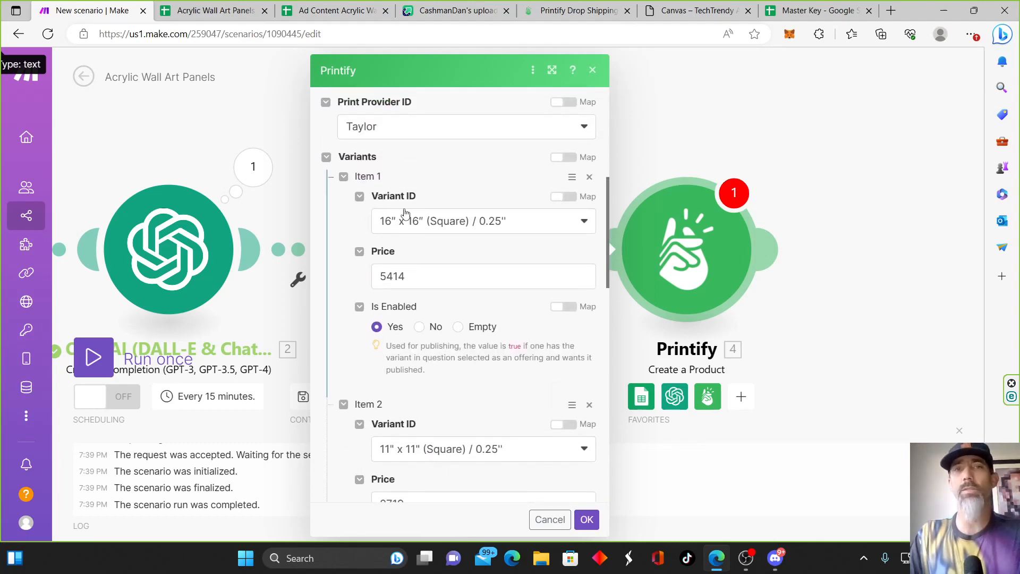
scroll(441, 395, "down", 5)
scroll(441, 395, "down", 9)
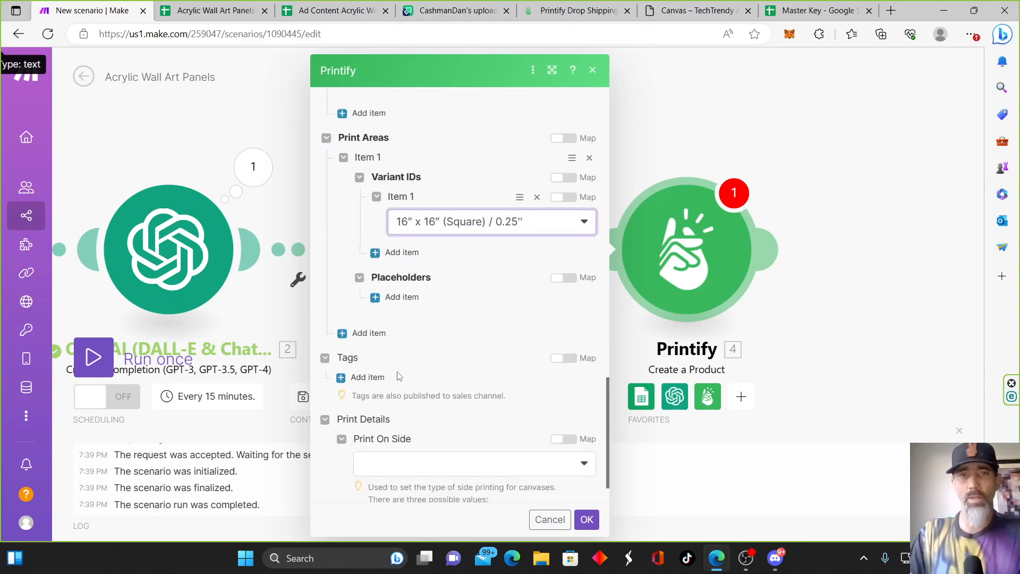
scroll(424, 253, "up", 8)
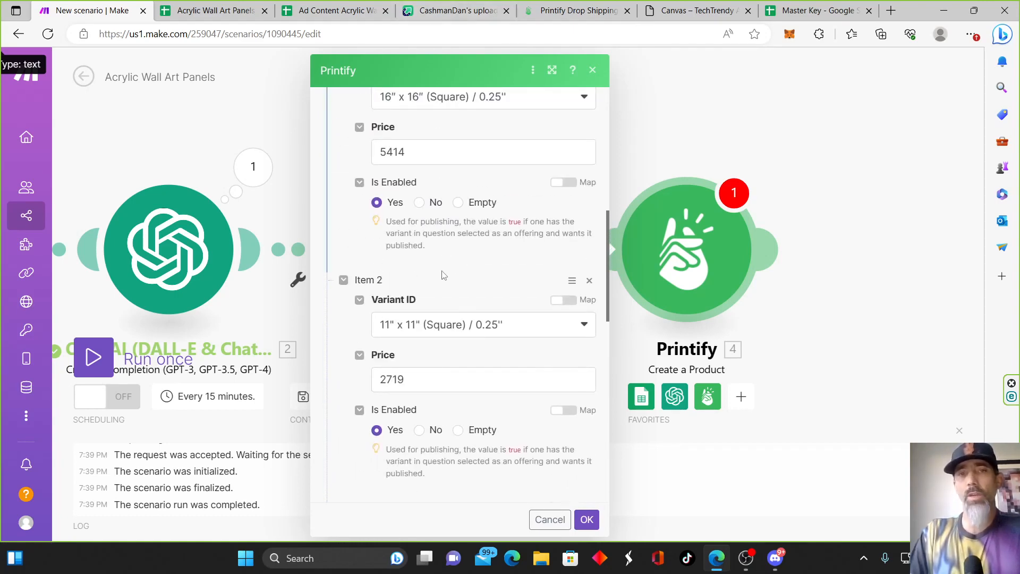
scroll(440, 273, "down", 8)
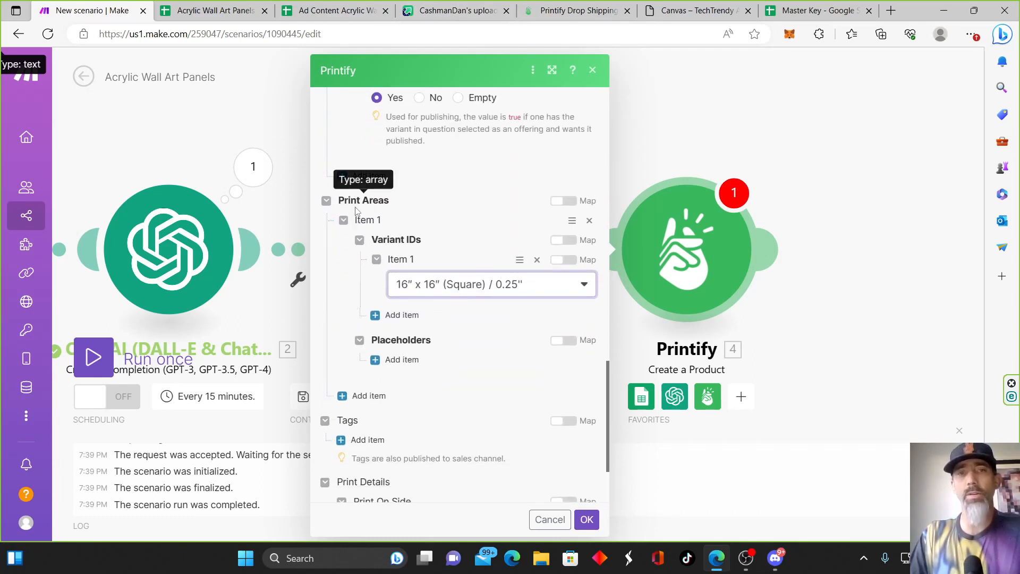
scroll(478, 346, "down", 2)
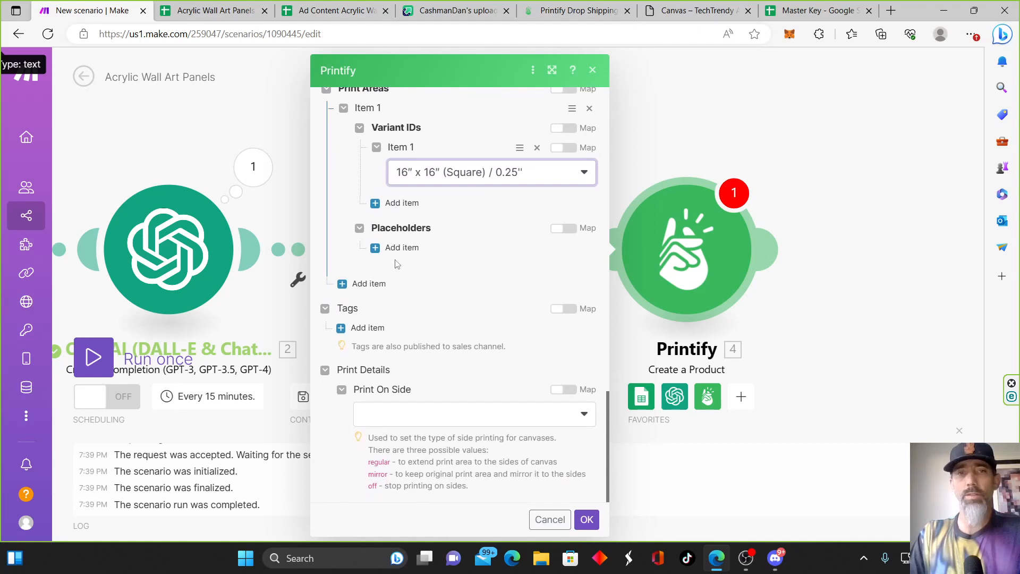
left_click(378, 252)
left_click(473, 296)
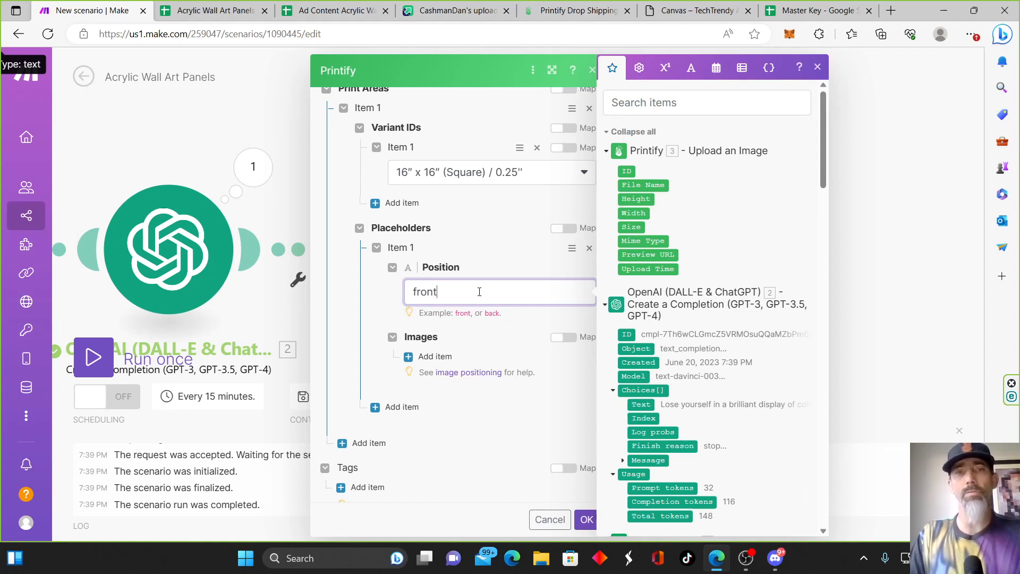
Add seven empty tag items to the Printify product module.
scroll(460, 406, "down", 2)
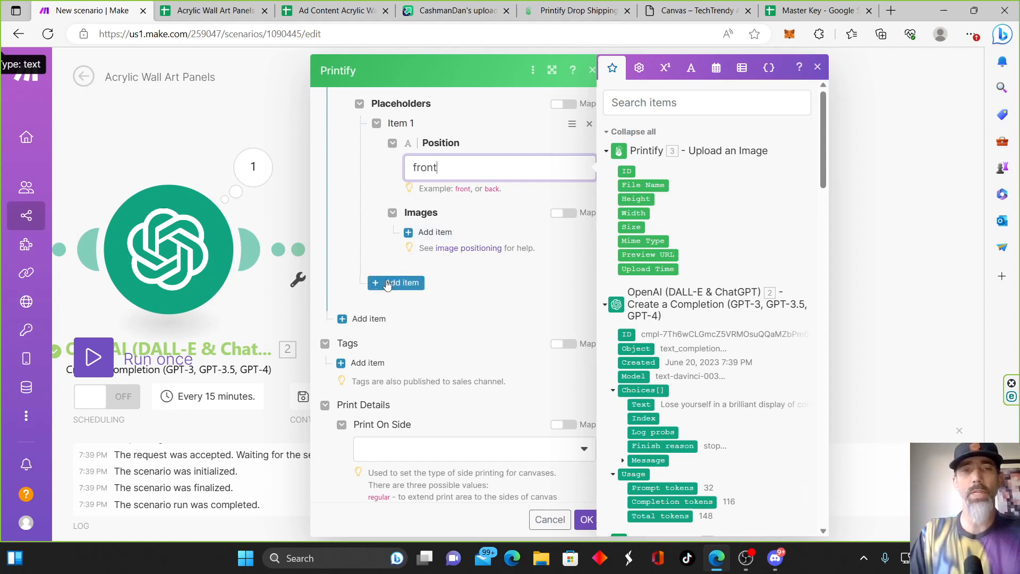
left_click(346, 364)
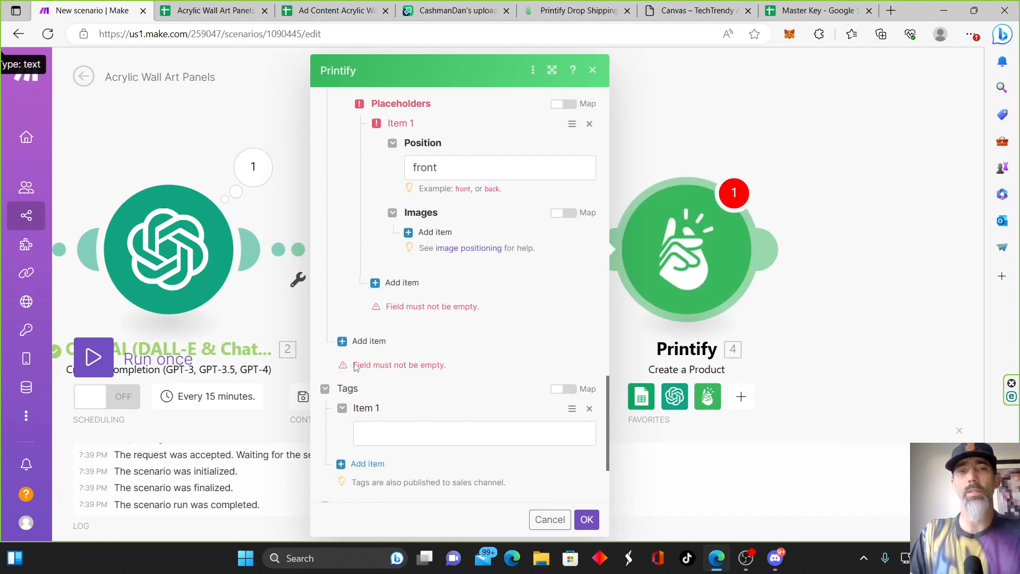
scroll(435, 398, "down", 3)
left_click(351, 327)
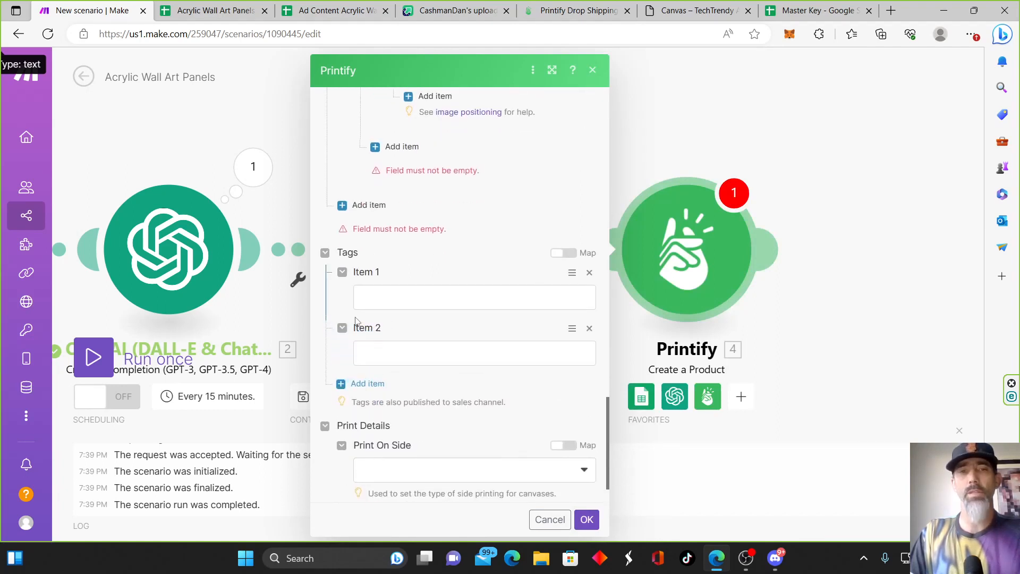
left_click(344, 387)
left_click(346, 443)
scroll(348, 372, "down", 3)
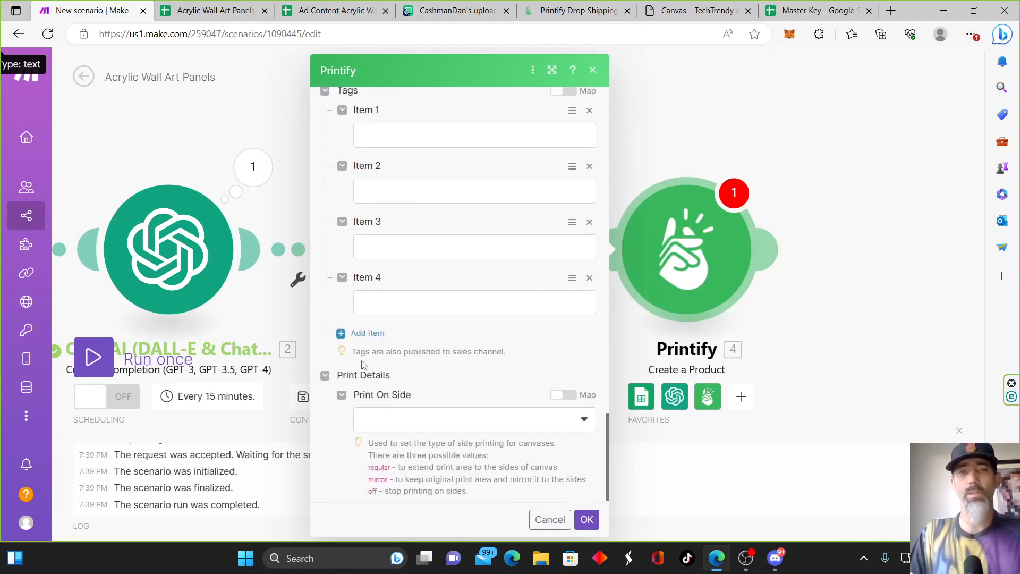
left_click(344, 332)
left_click(342, 384)
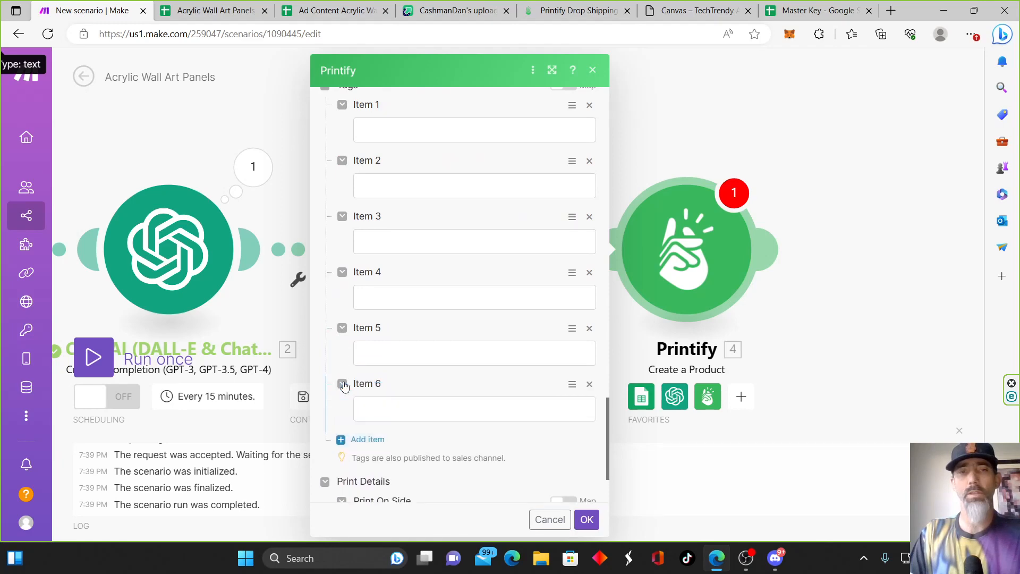
left_click(340, 438)
Map the first three tag items to the Google Sheets fields Tags (D), Tag2 (E) and Tag3 (F).
scroll(401, 325, "up", 3)
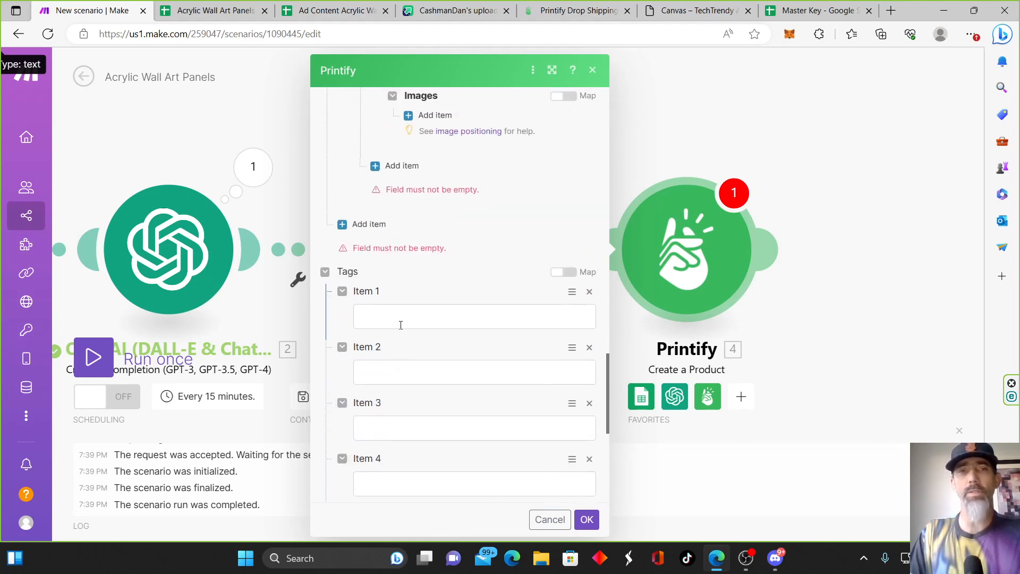
left_click(400, 315)
scroll(685, 349, "down", 8)
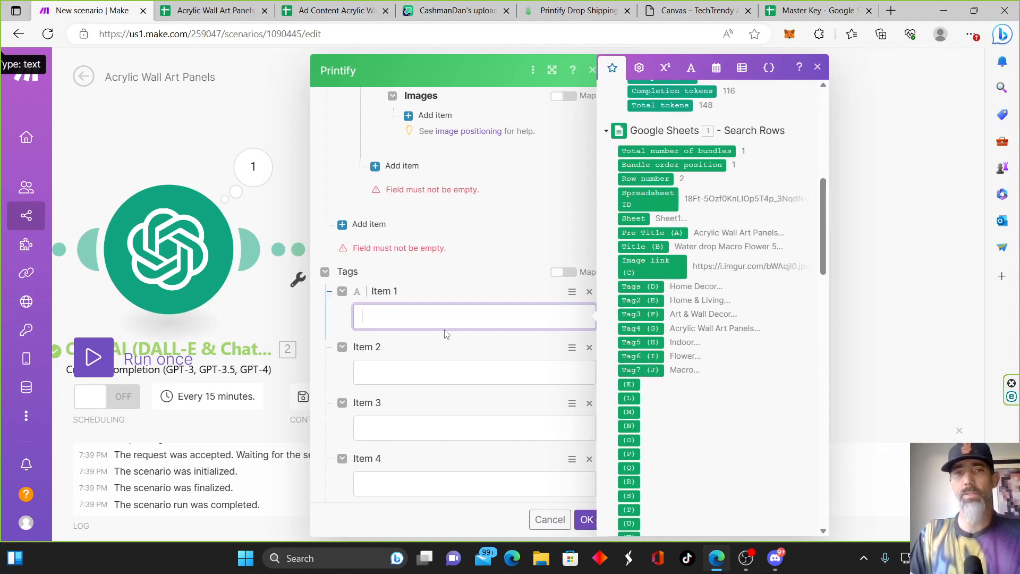
left_click_drag(642, 287, 510, 317)
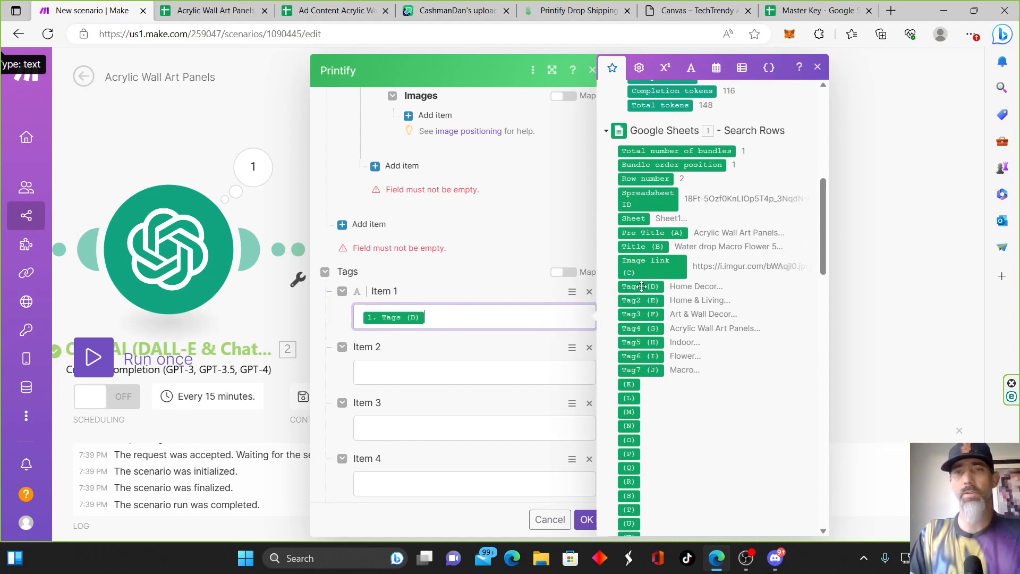
left_click(432, 371)
scroll(704, 348, "down", 1)
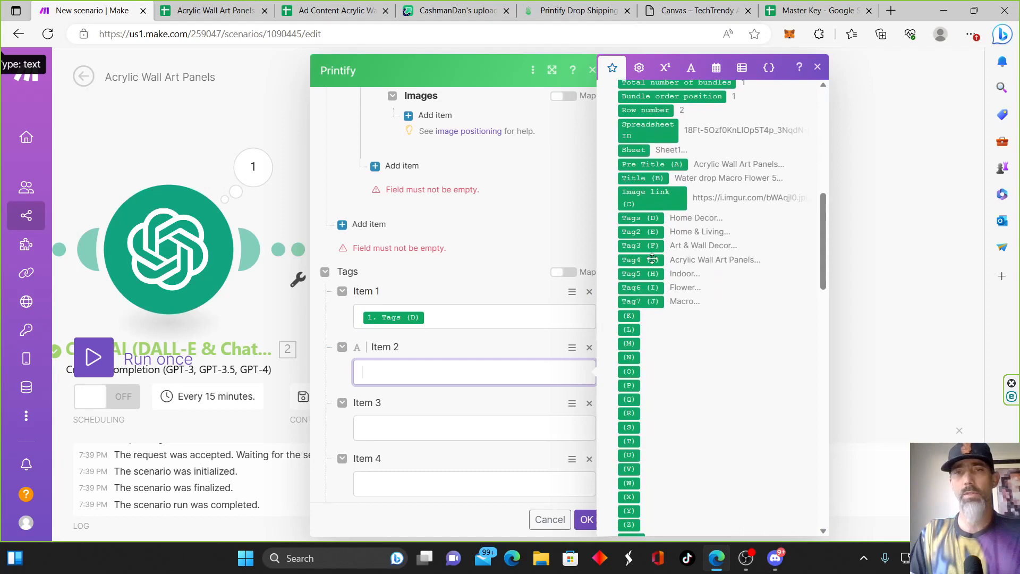
left_click(640, 232)
left_click(393, 429)
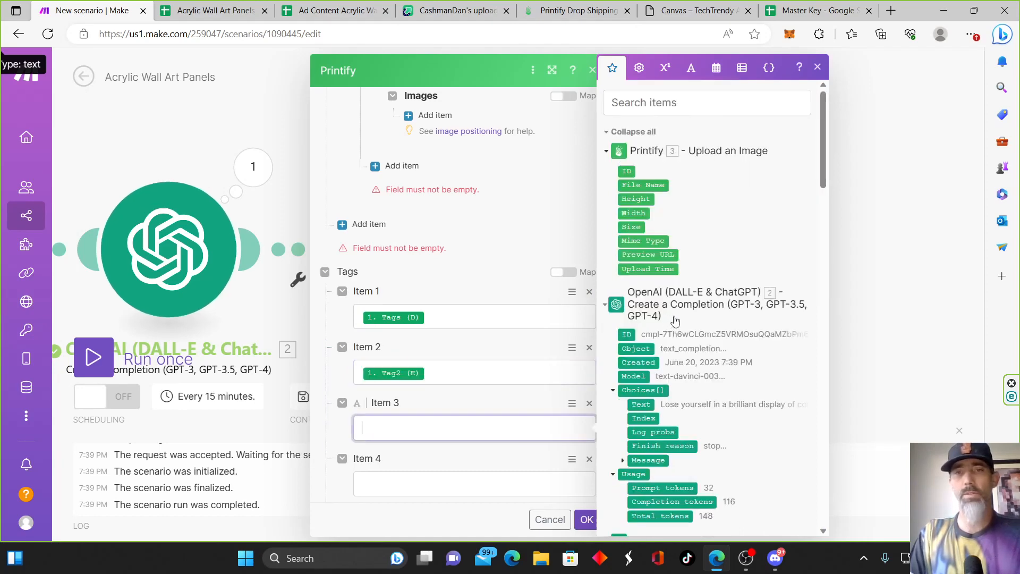
left_click(634, 315)
Map the fourth and fifth tag items to the Google Sheets fields Tag4 (G) and Tag5 (H).
left_click(404, 483)
scroll(670, 302, "down", 5)
scroll(671, 301, "down", 2)
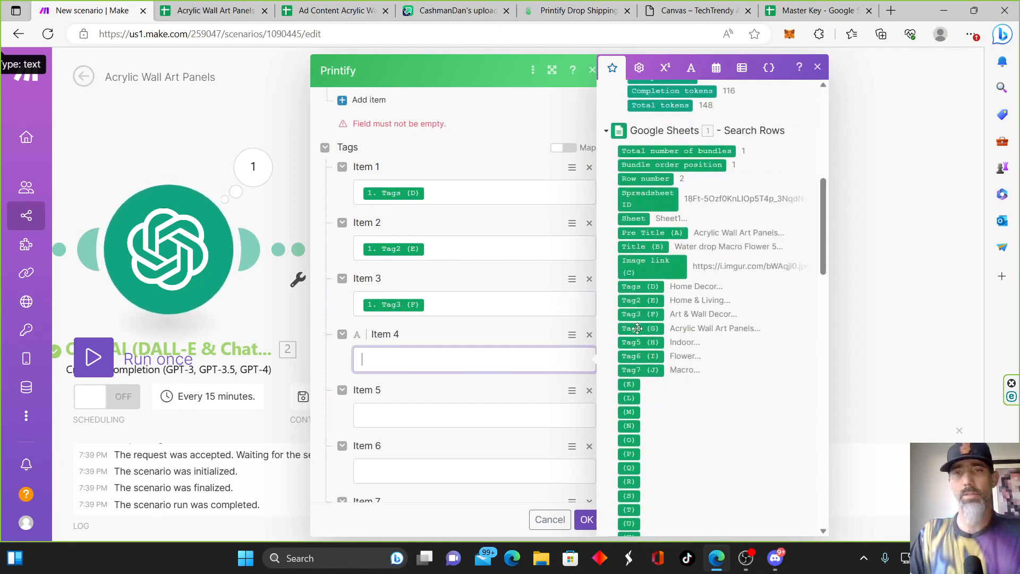
left_click(640, 329)
scroll(402, 290, "down", 2)
left_click(401, 290)
scroll(658, 345, "down", 6)
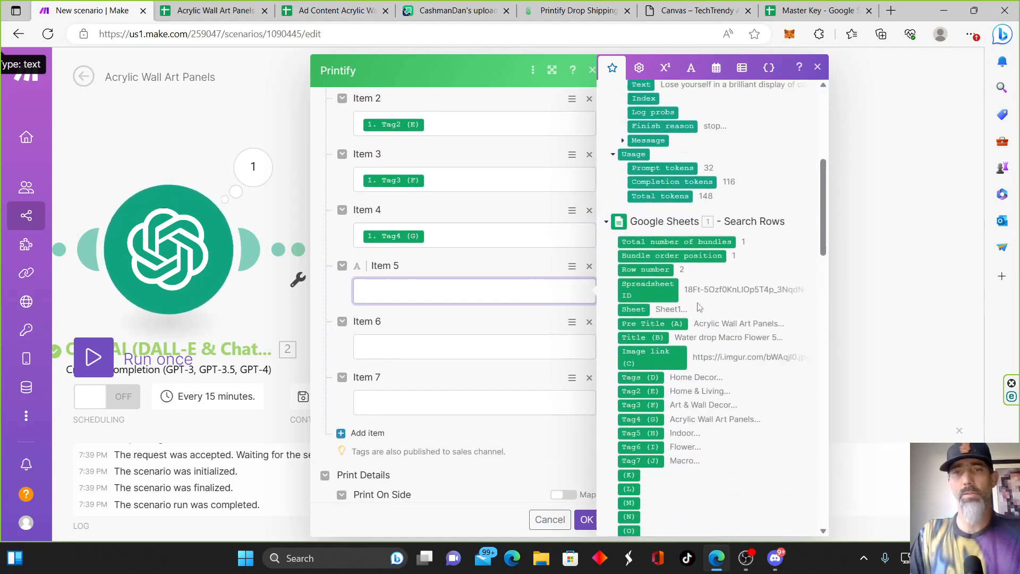
left_click(641, 411)
Map the sixth and seventh tag items to the Google Sheets fields Tag6 (I) and Tag7 (J).
left_click(412, 346)
scroll(658, 342, "down", 4)
scroll(658, 343, "down", 3)
left_click(641, 357)
scroll(471, 323, "down", 2)
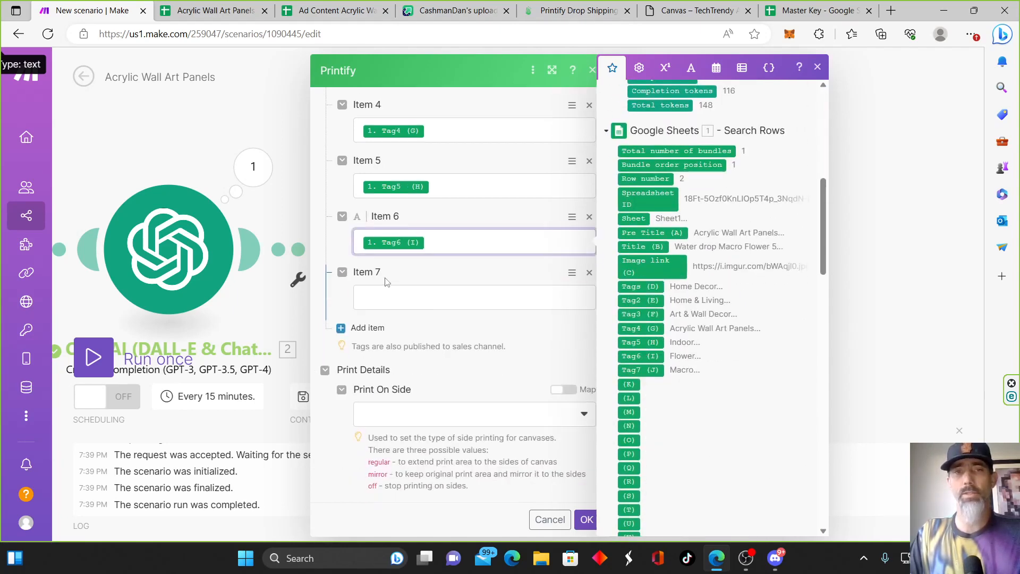
left_click(473, 291)
scroll(657, 291, "down", 8)
left_click(640, 301)
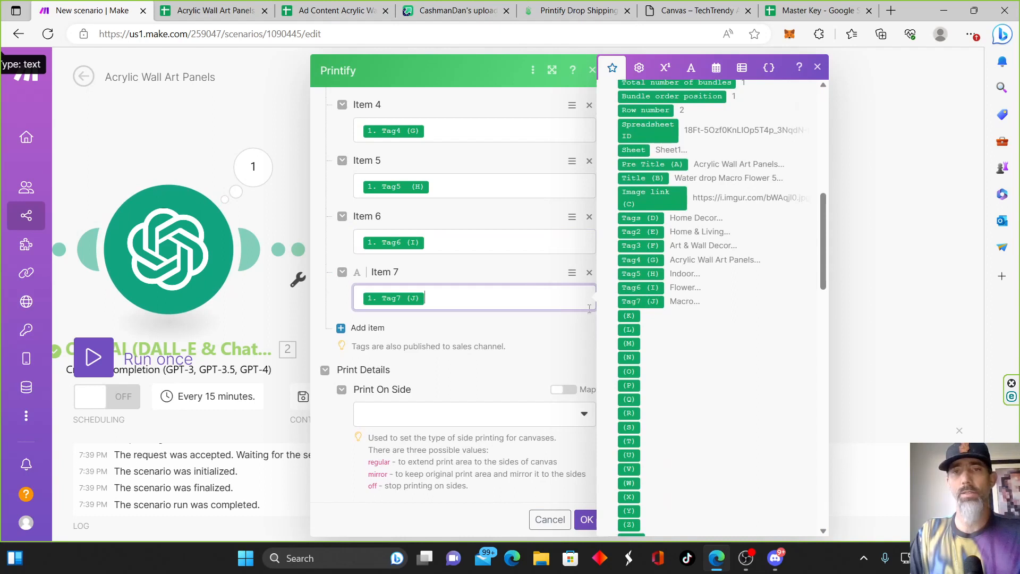
left_click(516, 327)
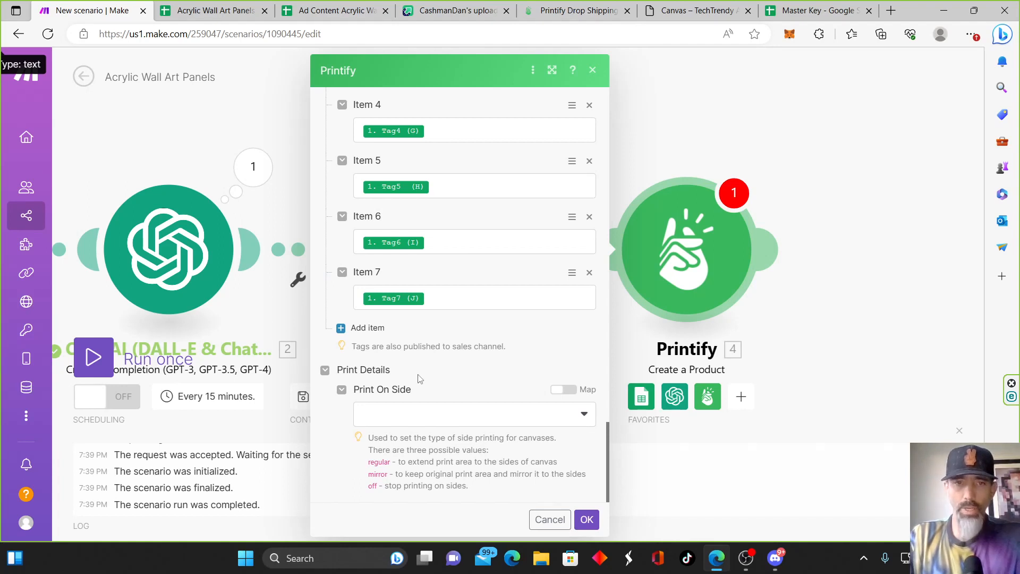
Set Print On Side to mirror in the print details and try to save the Printify module settings.
left_click(425, 420)
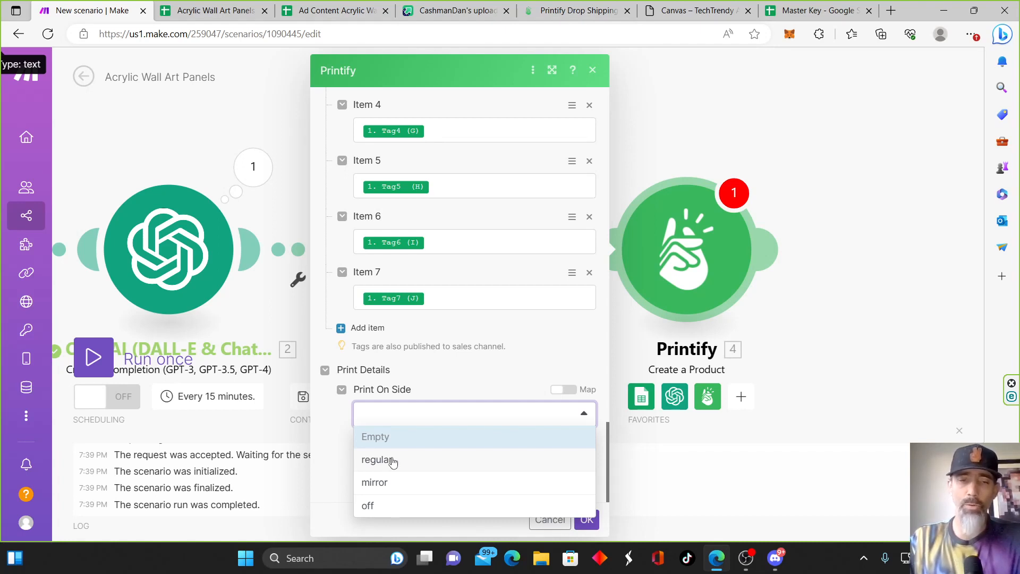
left_click(405, 490)
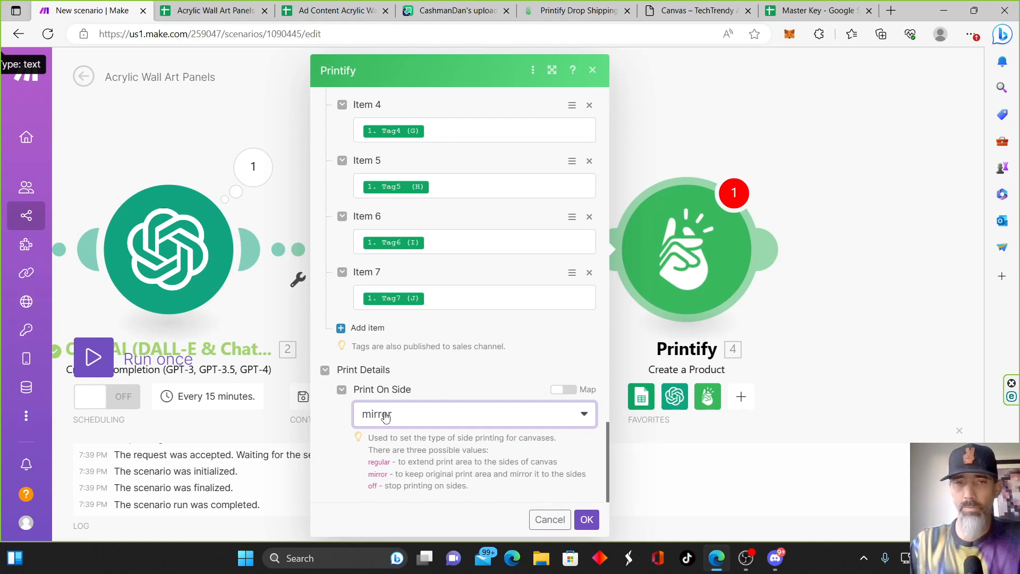
scroll(428, 301, "up", 5)
scroll(429, 303, "down", 5)
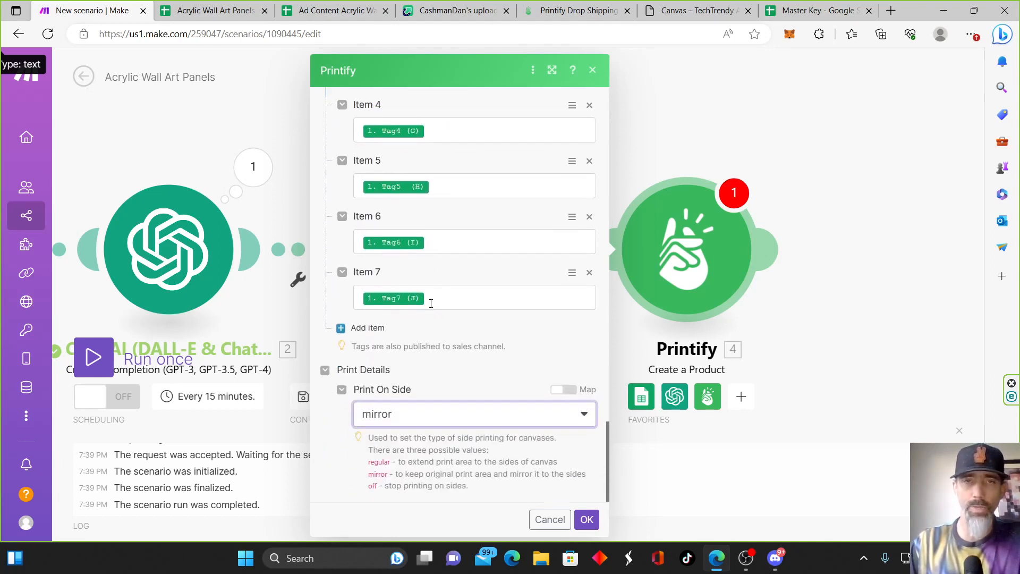
left_click(594, 521)
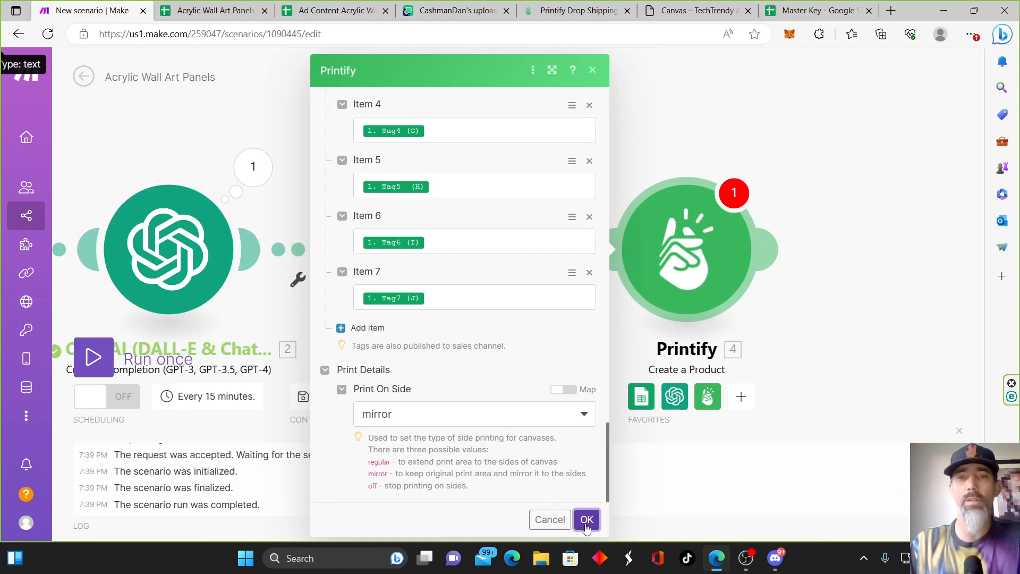
scroll(475, 425, "up", 5)
scroll(474, 425, "down", 5)
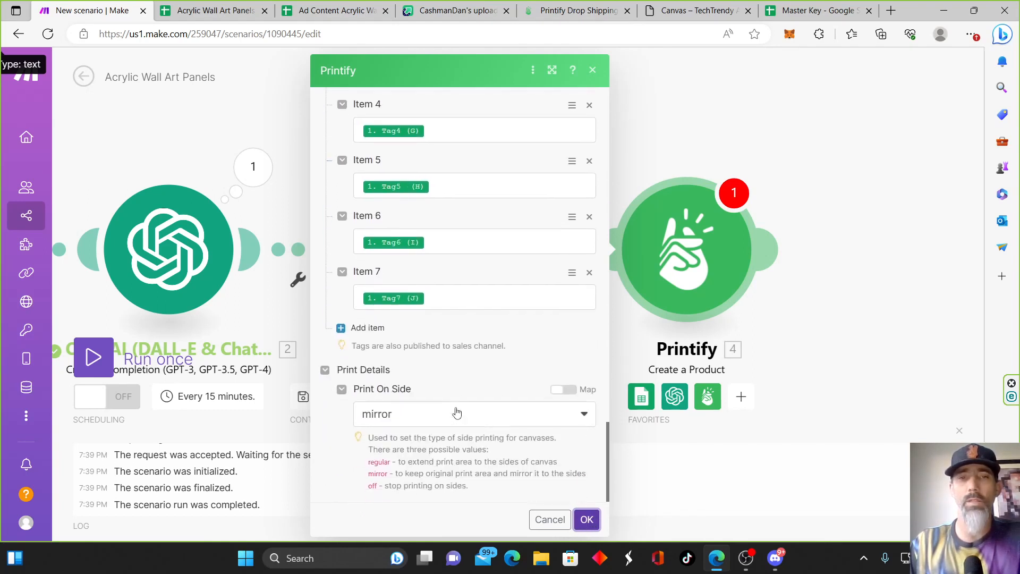
Clear the Print On Side selection in the print details and try to save the Printify module settings.
left_click(580, 417)
left_click(580, 418)
left_click(579, 414)
left_click(416, 435)
left_click(593, 520)
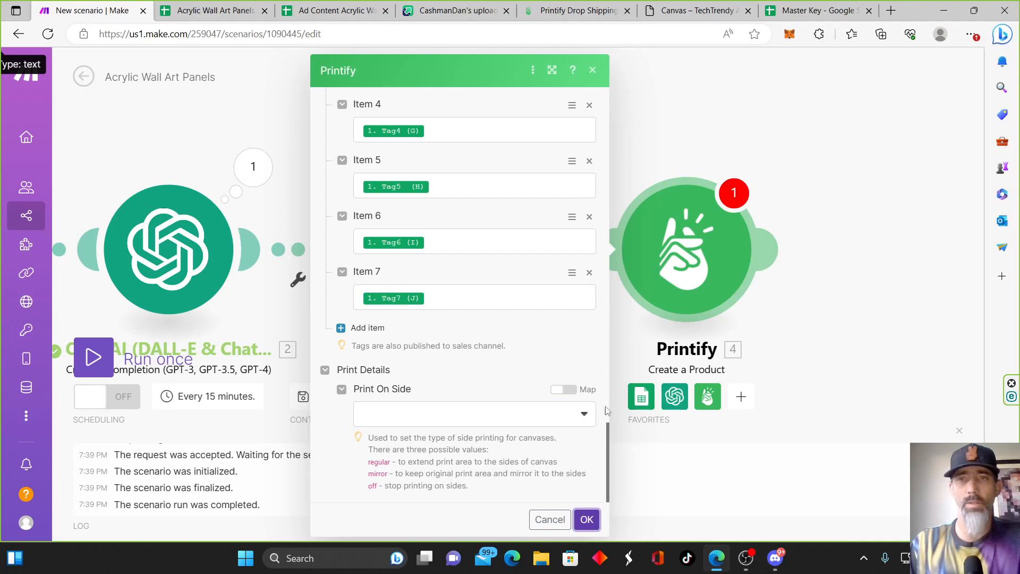
Add an image to the front placeholder of the print area and map its ID to the ID from Printify Upload an Image.
scroll(510, 280, "up", 10)
scroll(512, 280, "up", 3)
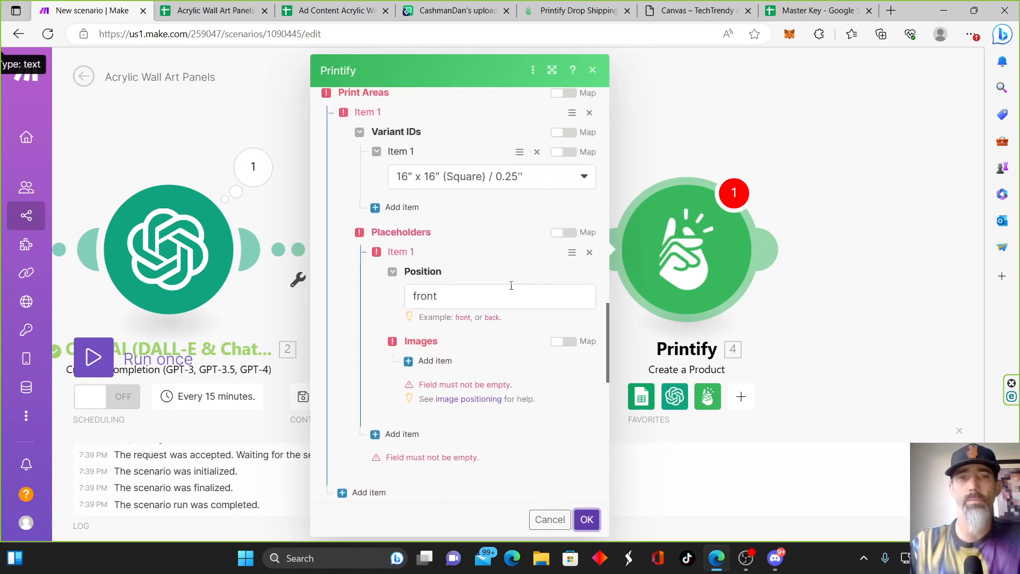
left_click(427, 363)
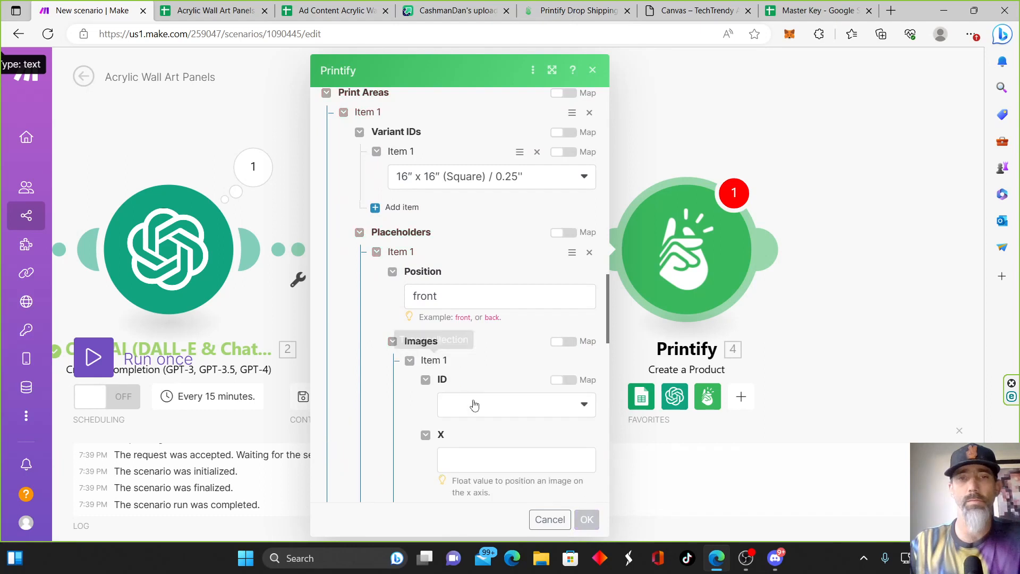
left_click(529, 408)
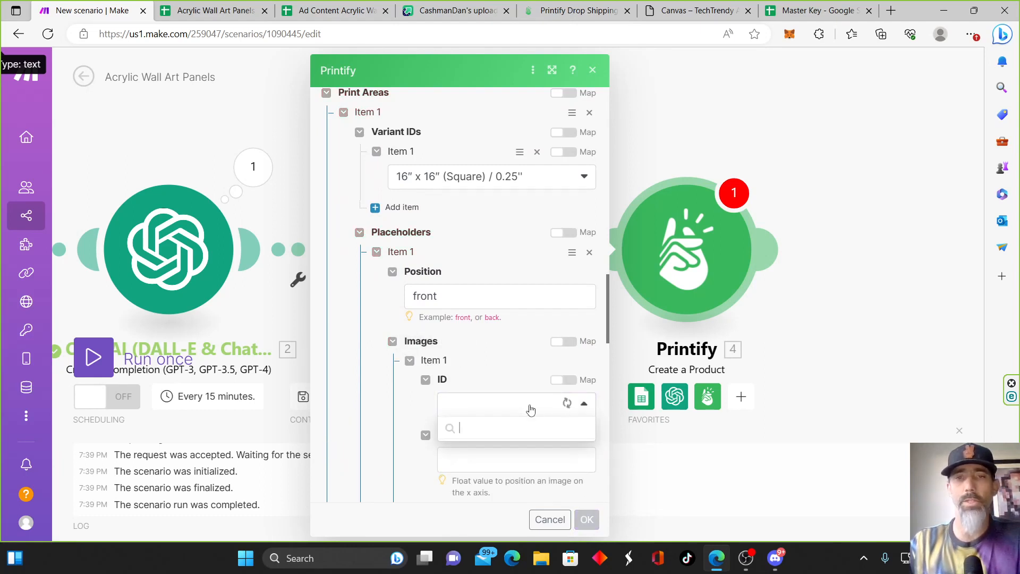
left_click(558, 386)
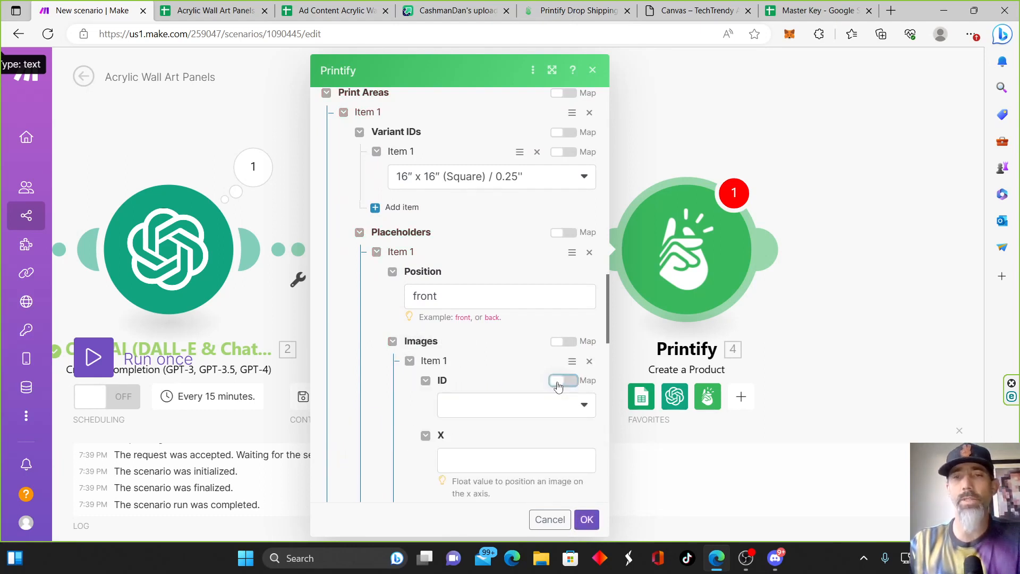
left_click(559, 405)
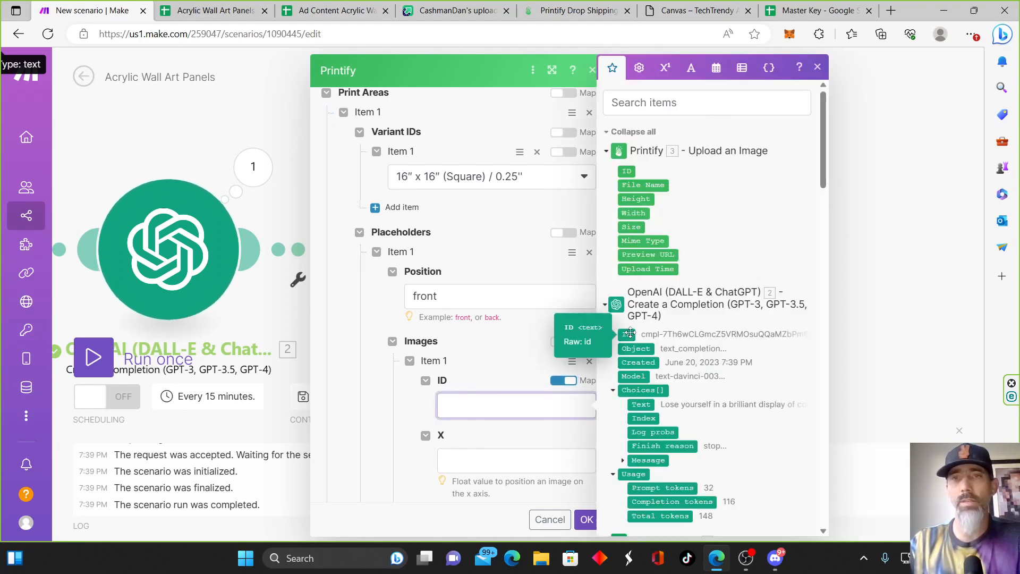
left_click(626, 169)
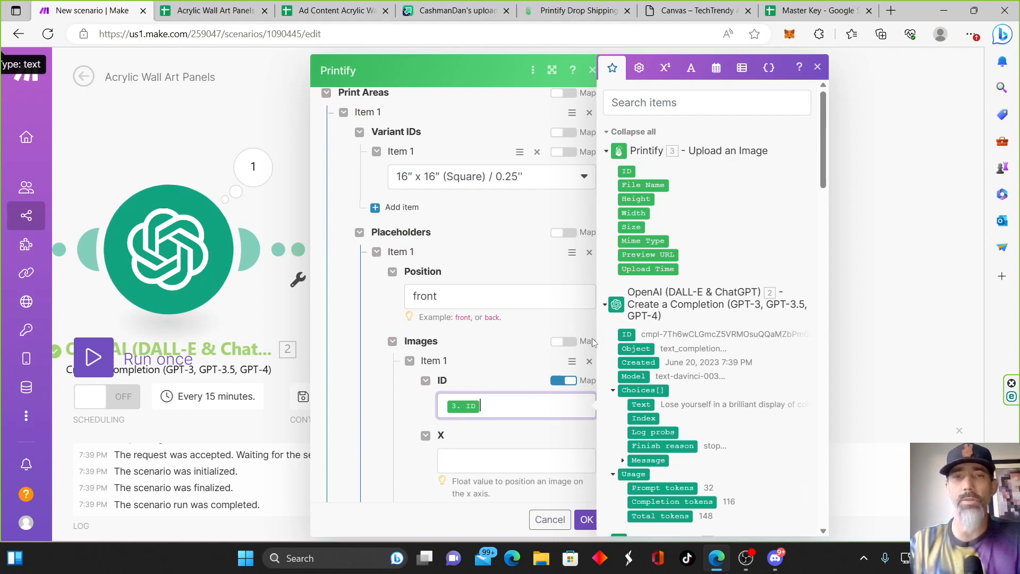
Set the placeholder image's X and Y positions both to 0.5.
scroll(510, 393, "down", 4)
left_click(479, 272)
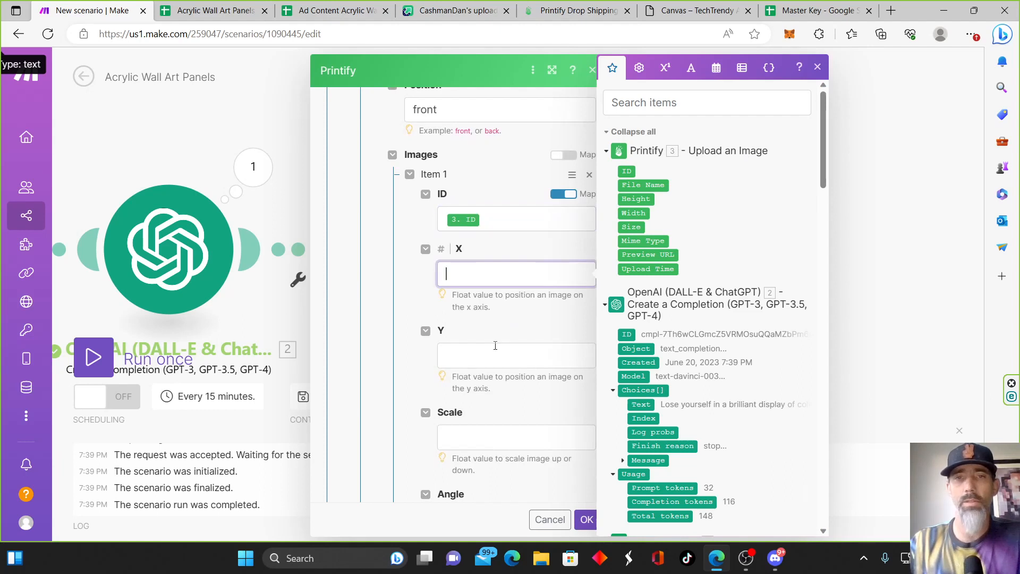
type("0.5")
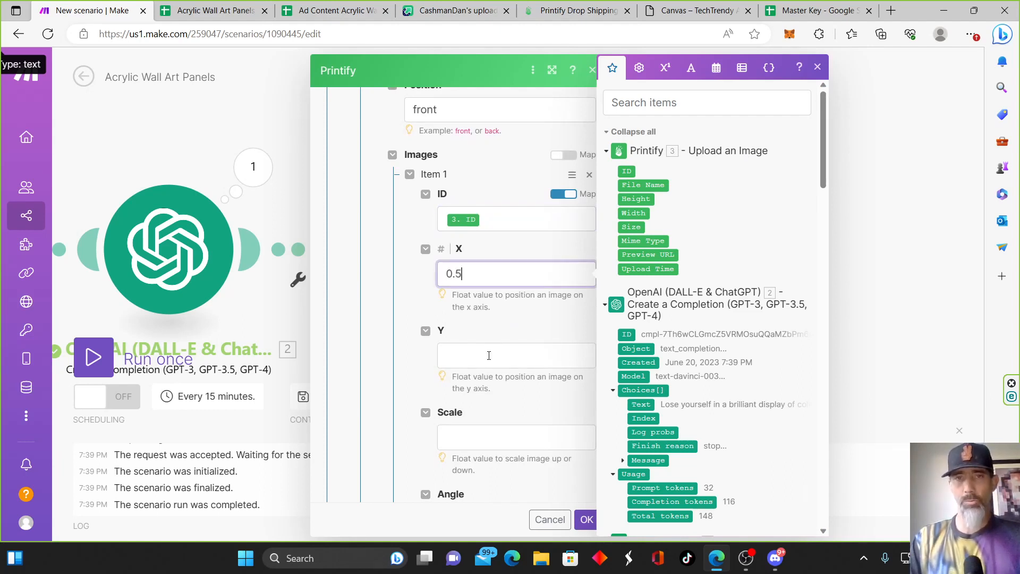
left_click(489, 355)
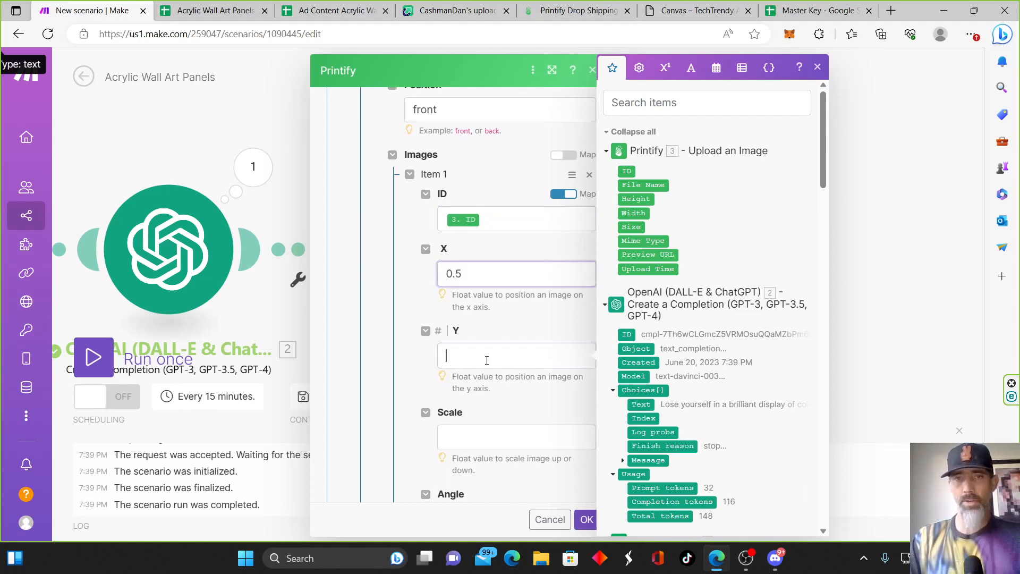
type("0.5")
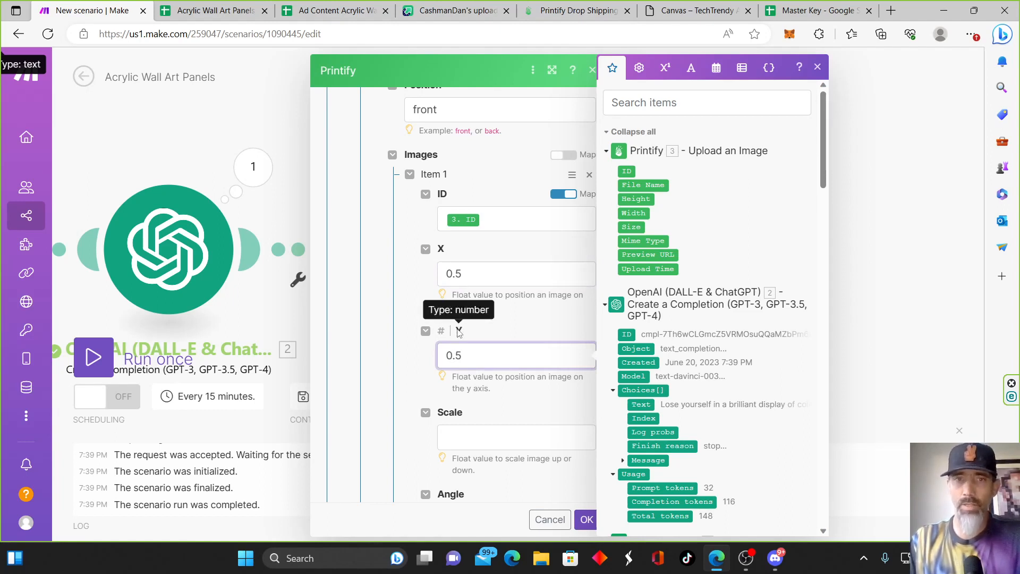
Set the placeholder image's scale to 1.00.
scroll(486, 343, "down", 3)
left_click(482, 254)
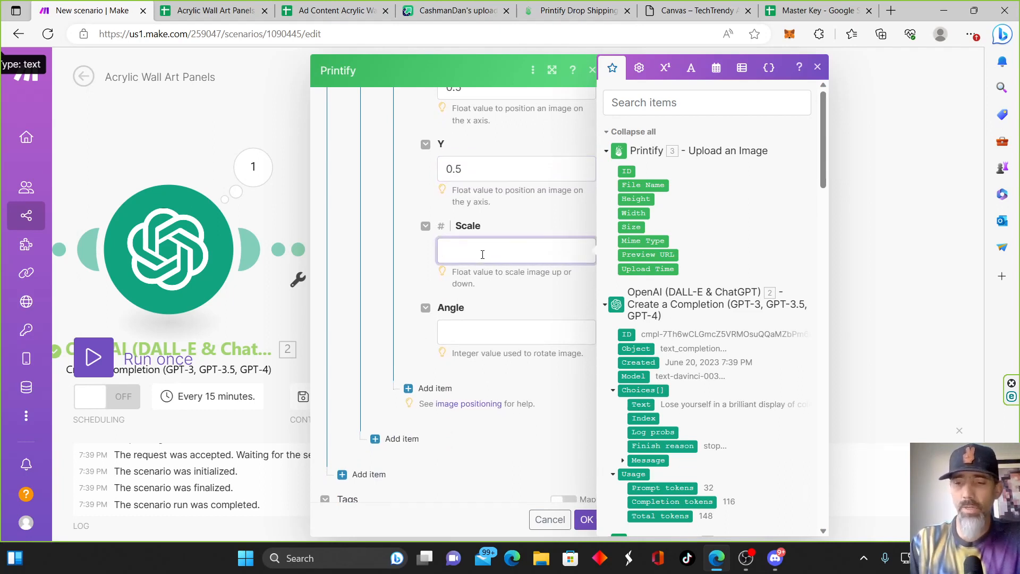
type("1.00")
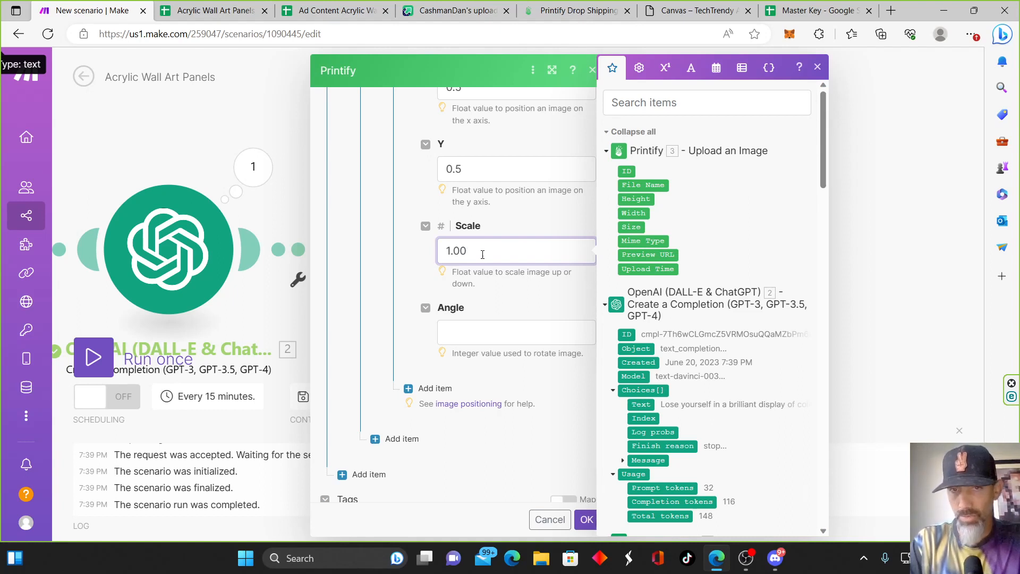
key("BackSpace")
key("BackSpace")
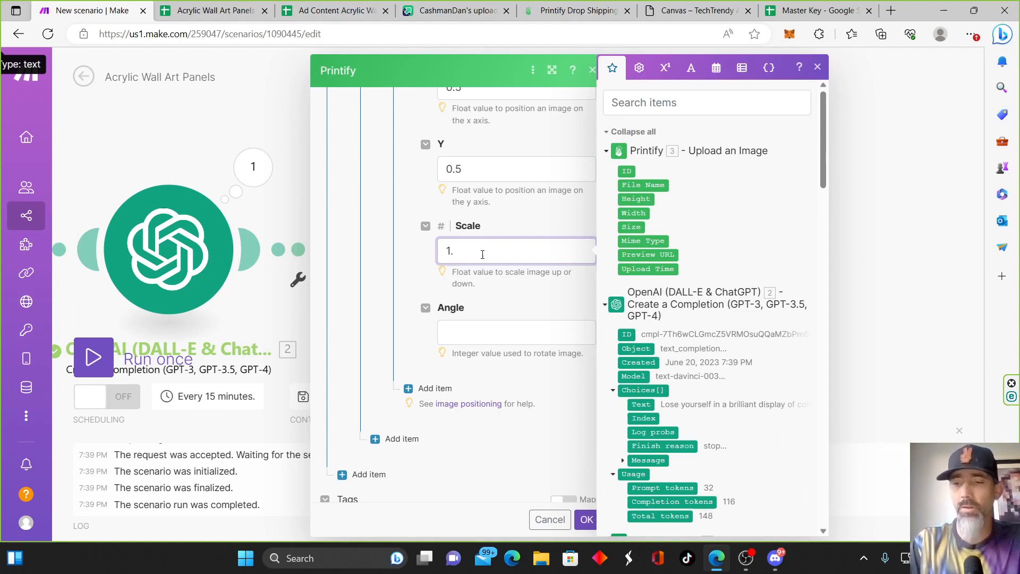
type("50")
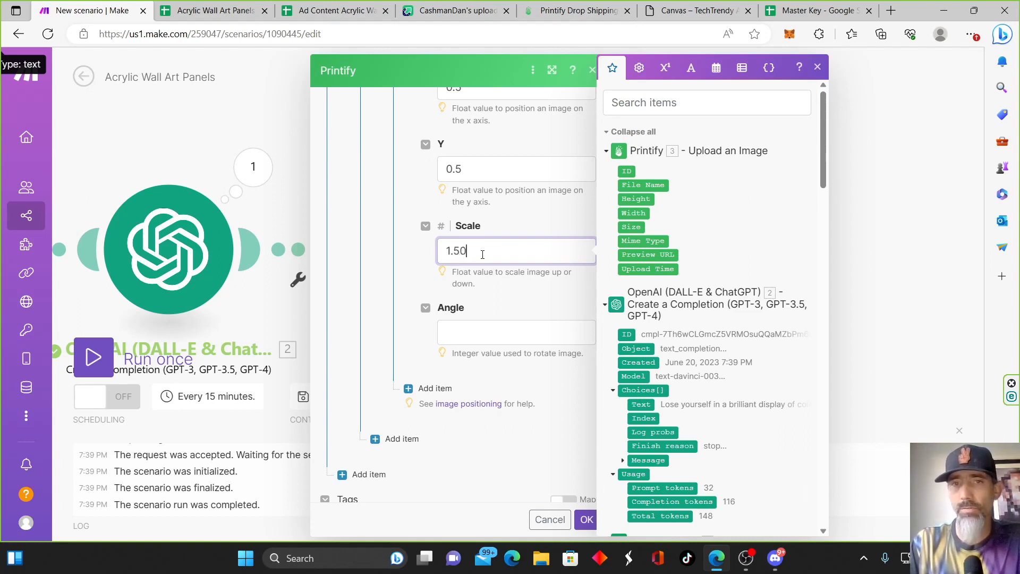
key("BackSpace")
key("BackSpace")
type("00")
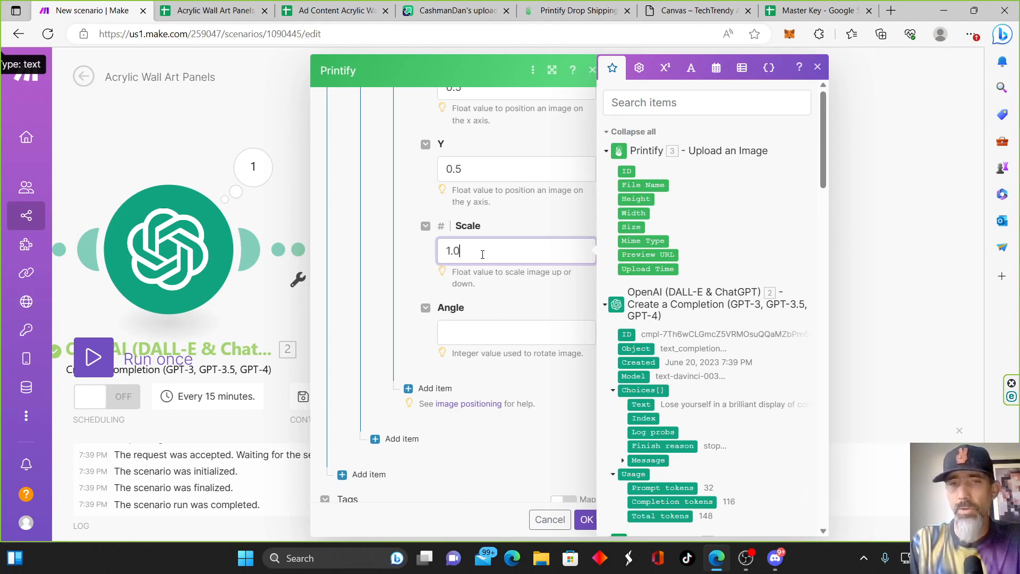
Set the placeholder image's angle to 360 and review the product's variant and print area settings.
left_click(490, 335)
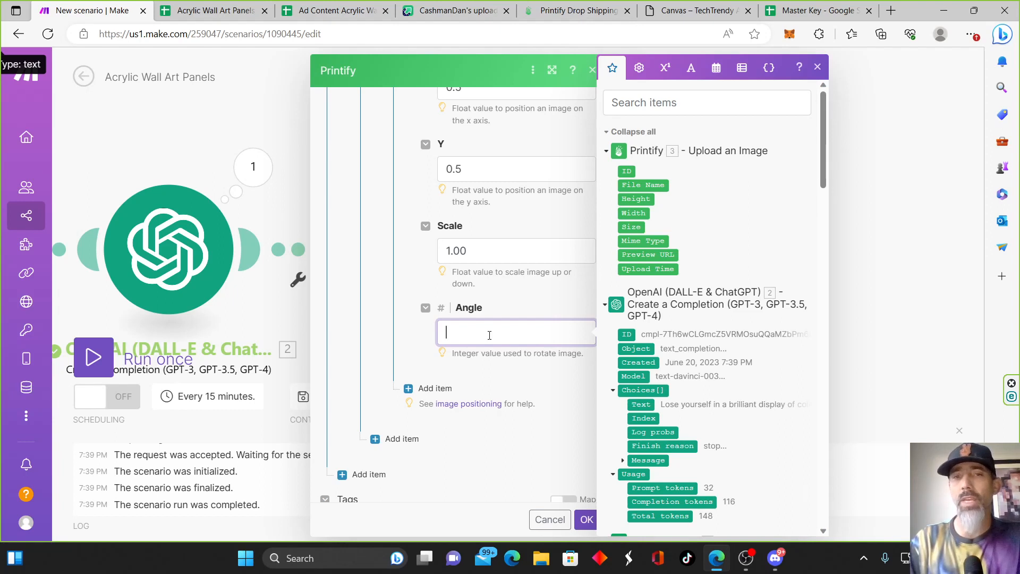
type("360")
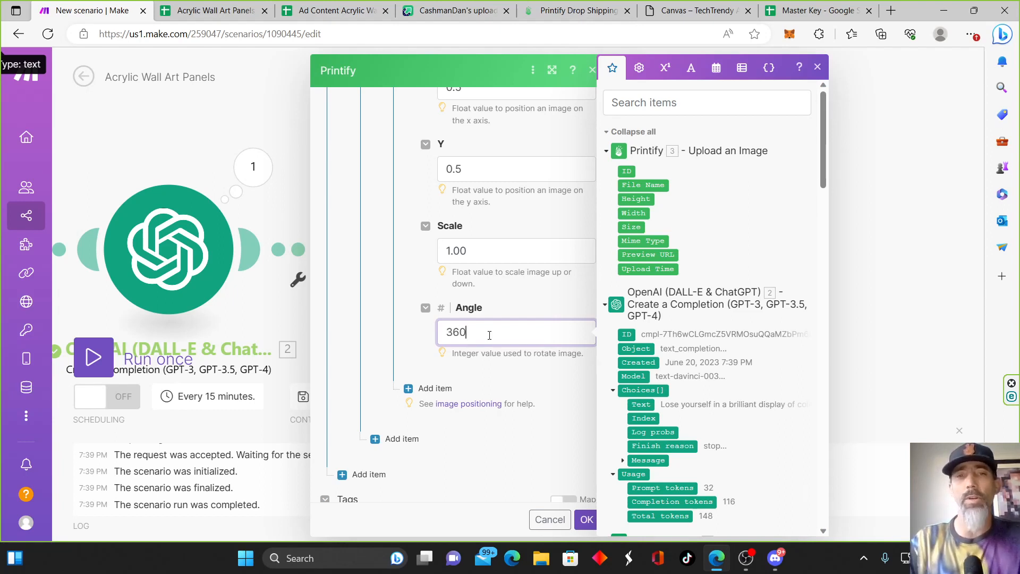
scroll(407, 234, "down", 5)
scroll(401, 221, "up", 5)
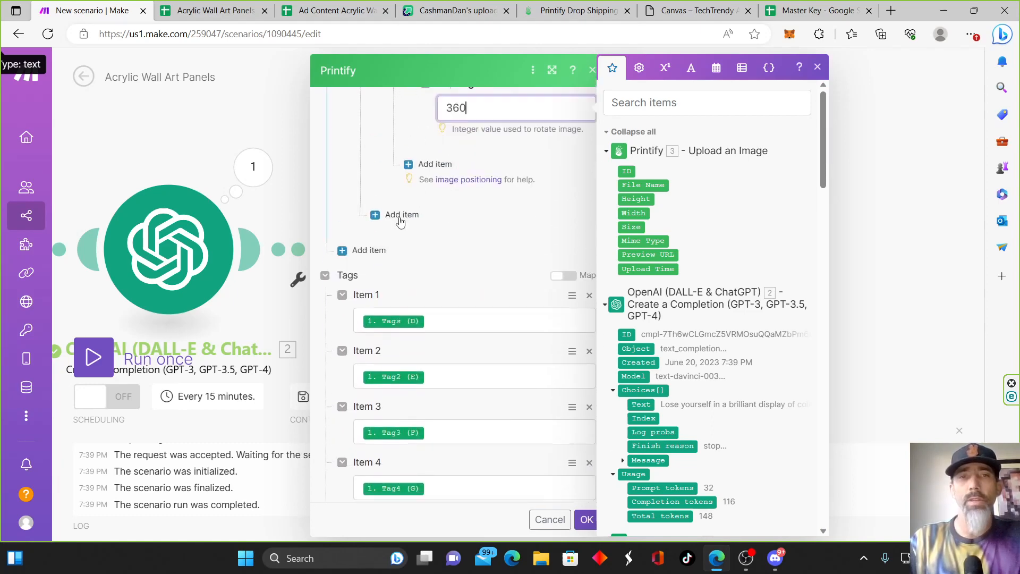
scroll(401, 222, "up", 10)
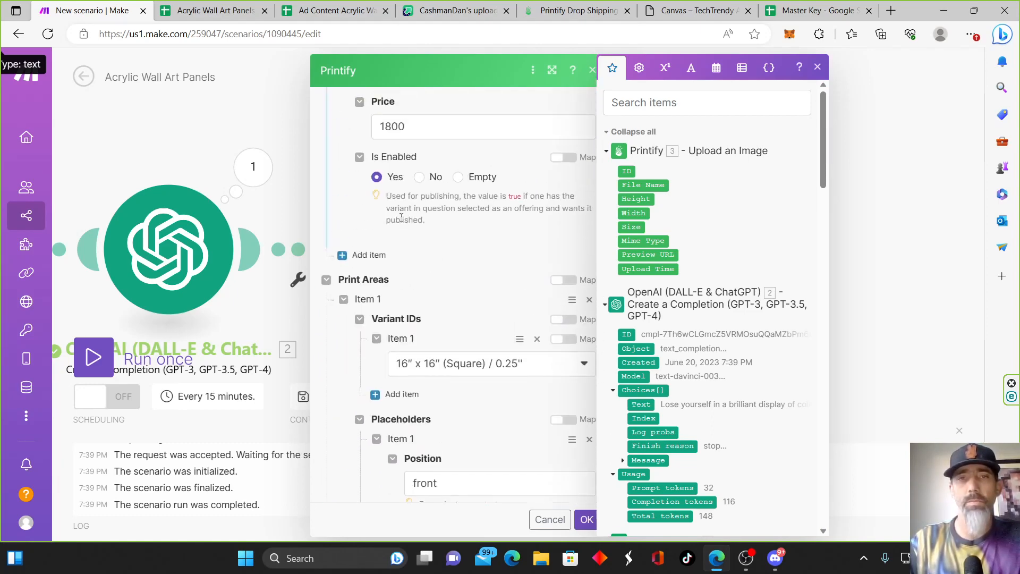
scroll(402, 222, "up", 10)
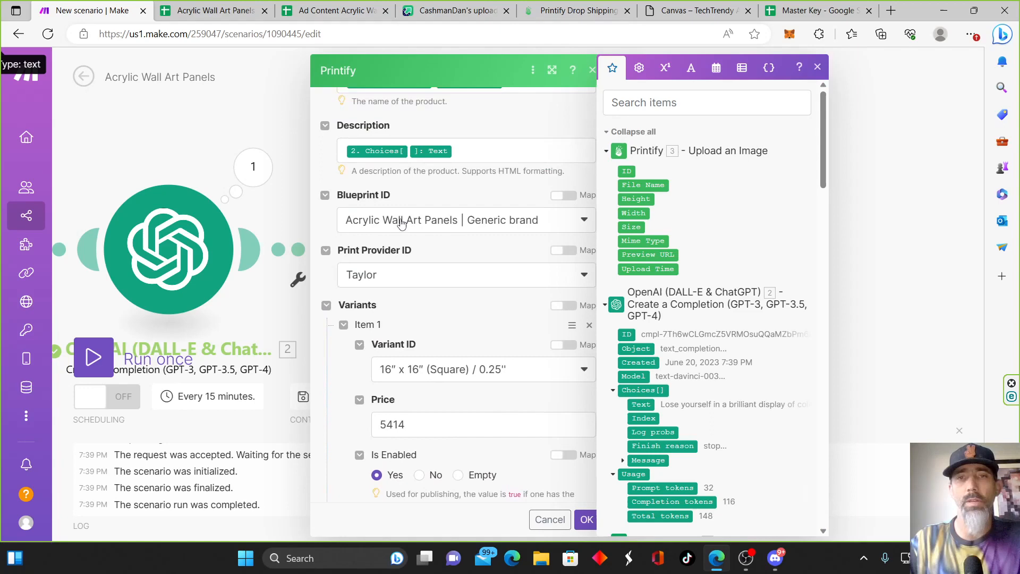
scroll(401, 223, "down", 20)
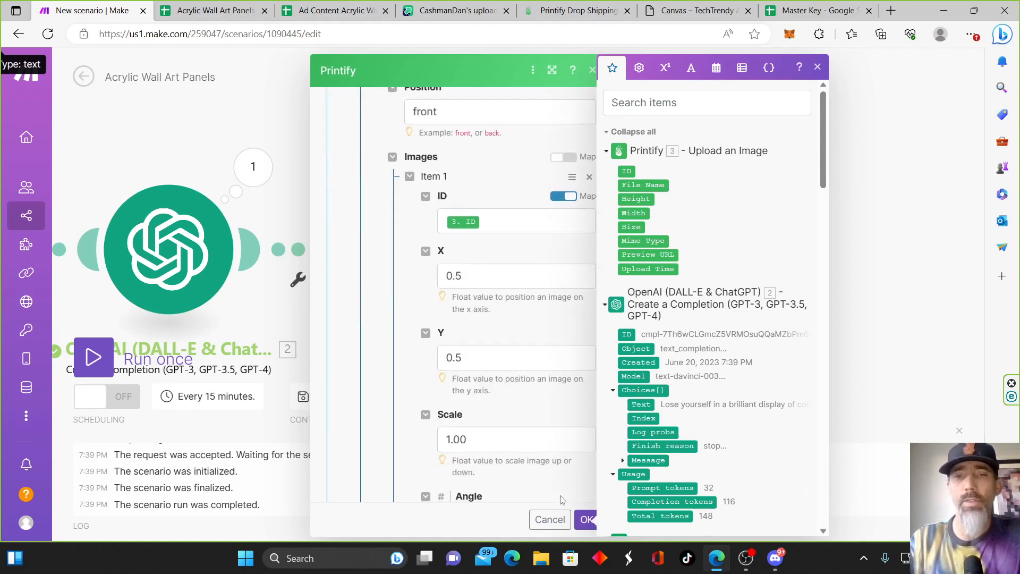
Save the Create a Product module settings and run the whole scenario once.
left_click(585, 519)
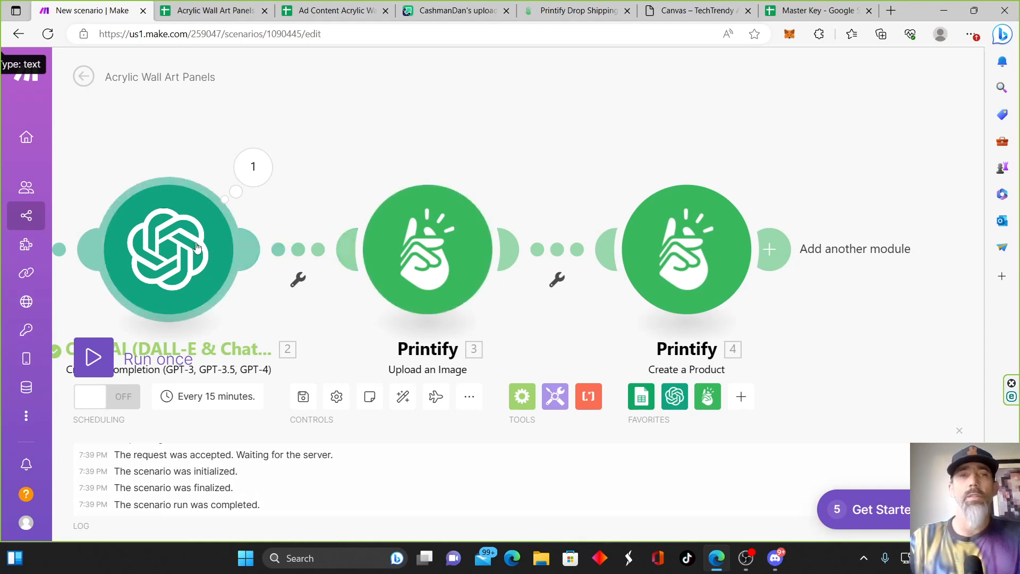
left_click_drag(126, 154, 379, 105)
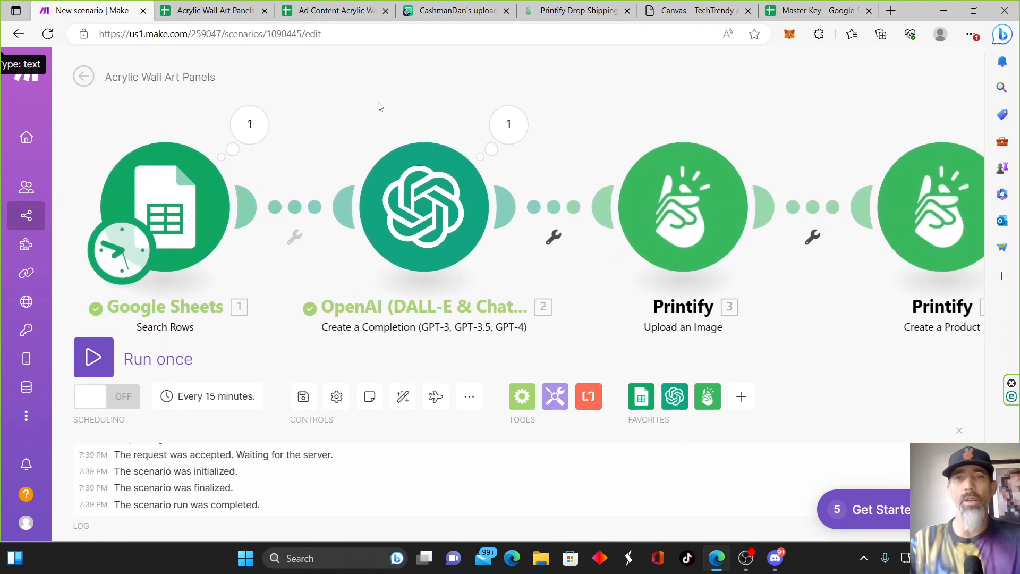
left_click(108, 361)
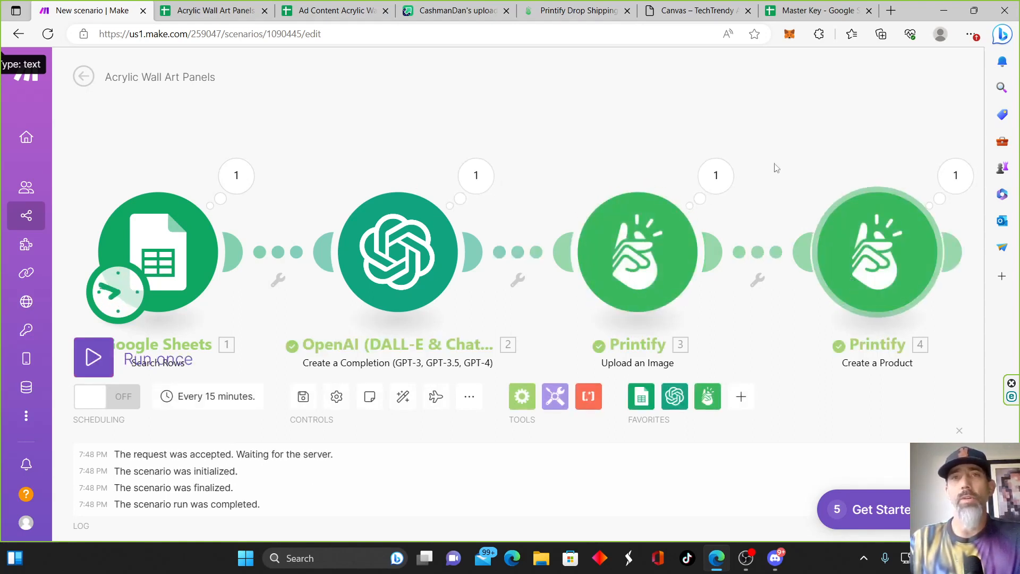
Switch to Printify, check the Acrylic Wall Art Panels product's listing details and publish it.
left_click(570, 19)
scroll(383, 196, "up", 10)
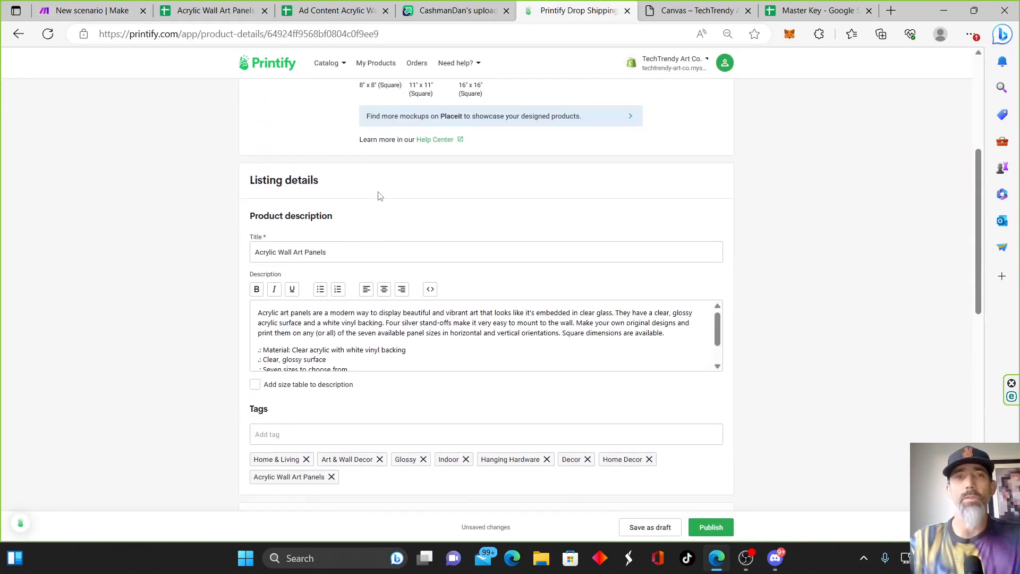
scroll(372, 196, "down", 14)
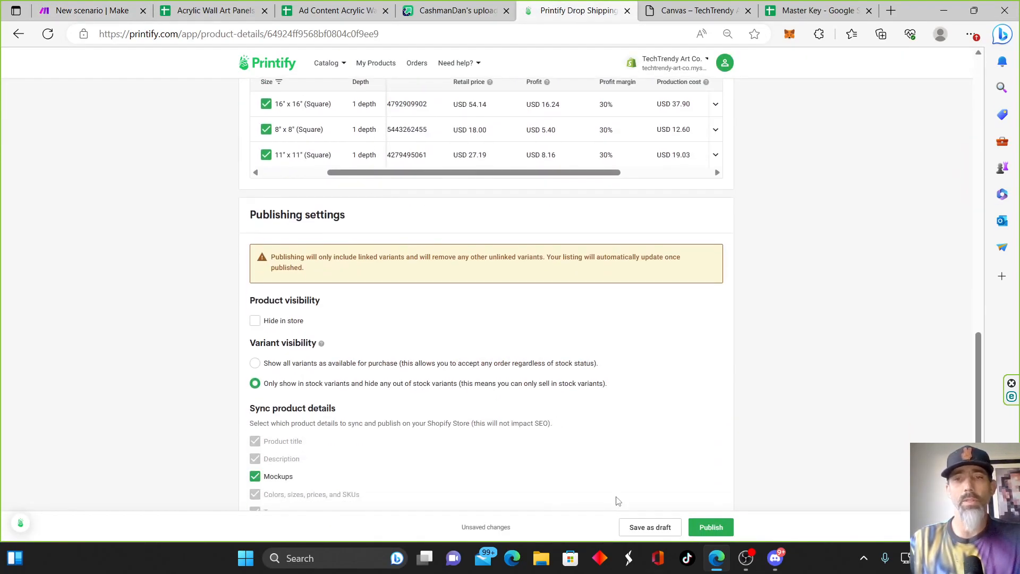
left_click(709, 527)
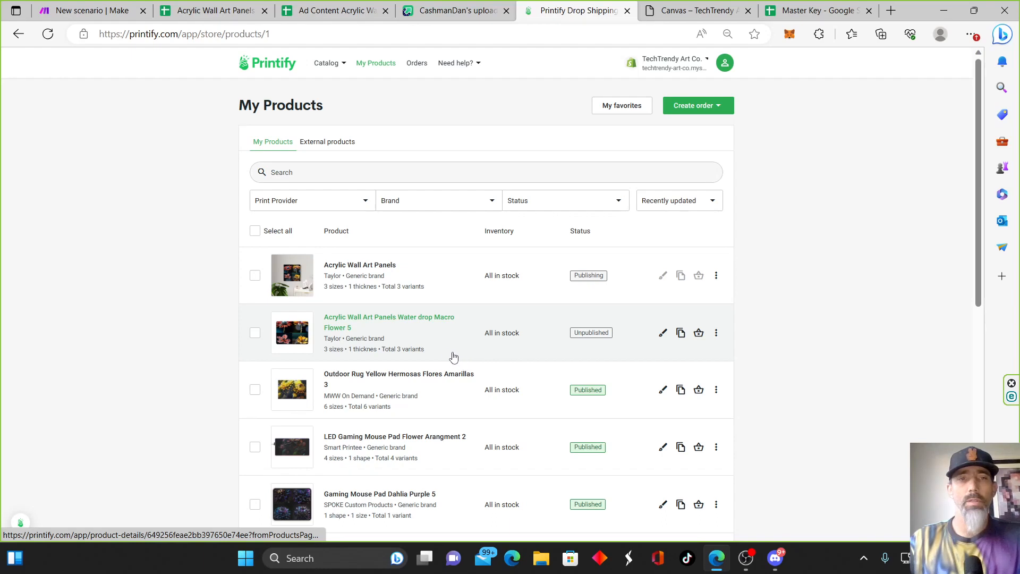
Open Acrylic Wall Art Panels Water drop Macro Flower 5, preview its 11" x 11" and 8" x 8" title images, and return to the product list.
left_click(404, 340)
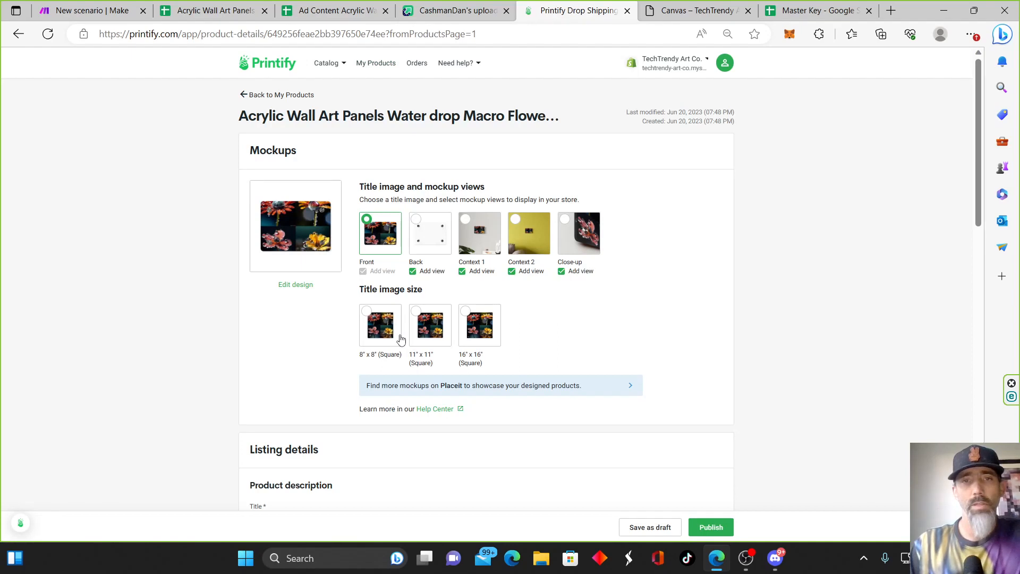
left_click(430, 328)
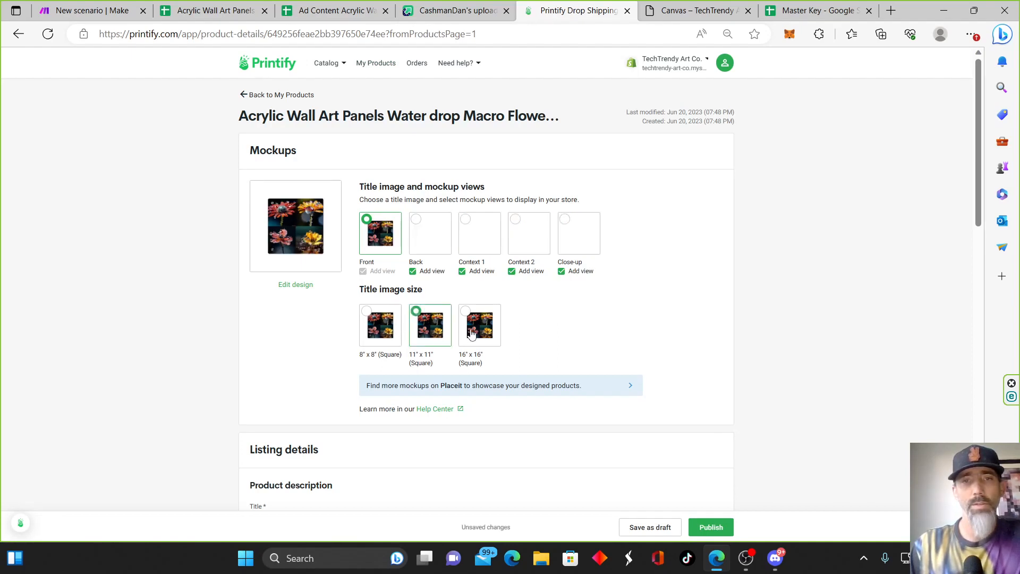
left_click(381, 325)
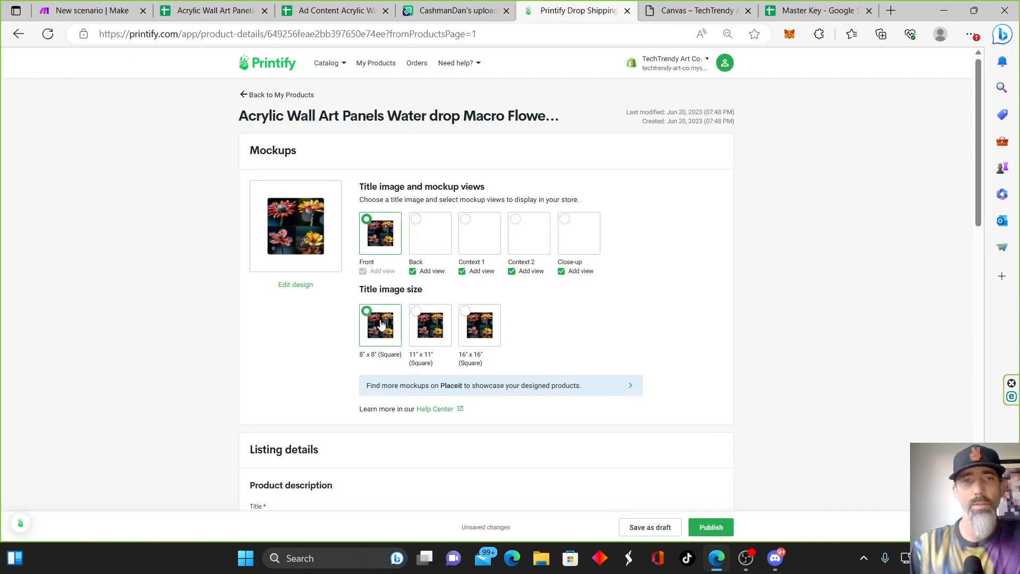
left_click(285, 95)
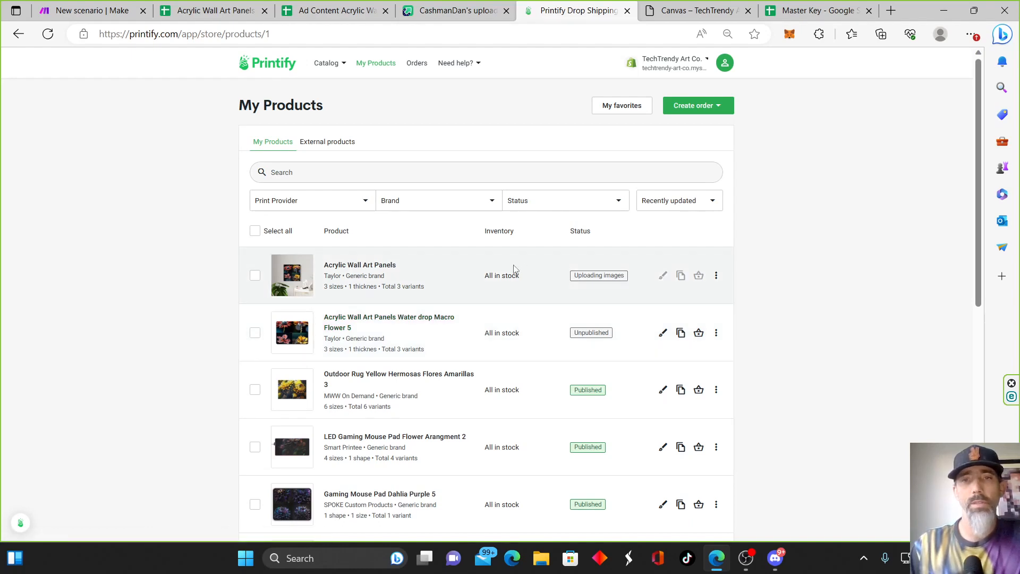
Reopen the Water drop Macro Flower 5 product, review its title, description, tags and mockups, and return to the product list.
left_click(426, 319)
scroll(423, 313, "down", 7)
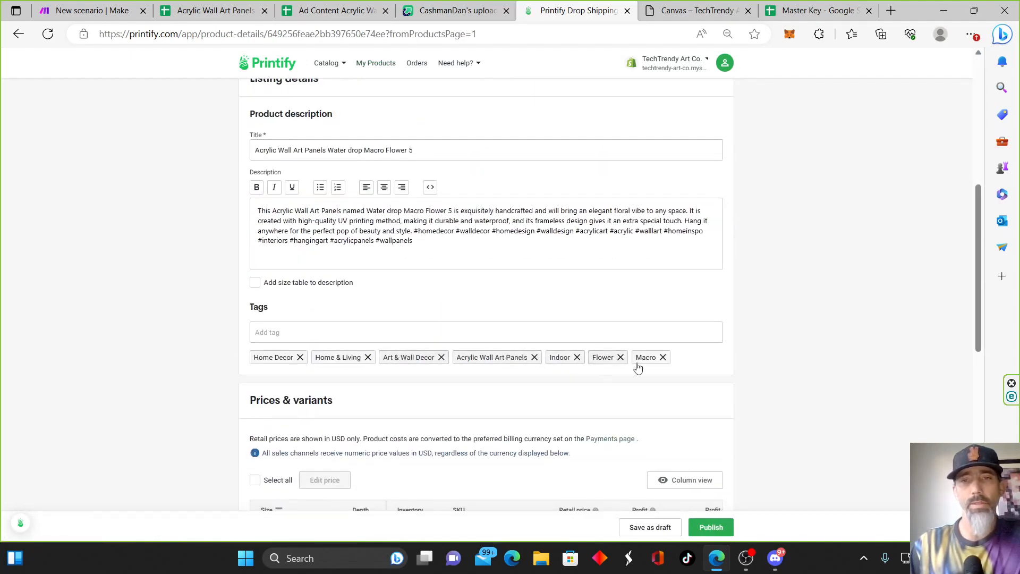
scroll(550, 333, "up", 4)
scroll(550, 333, "up", 3)
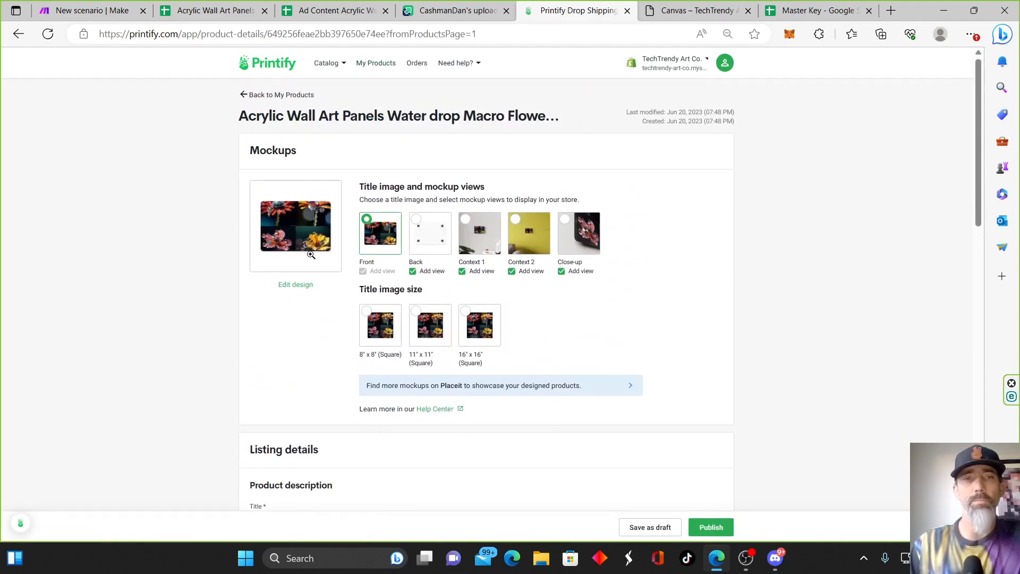
left_click(274, 96)
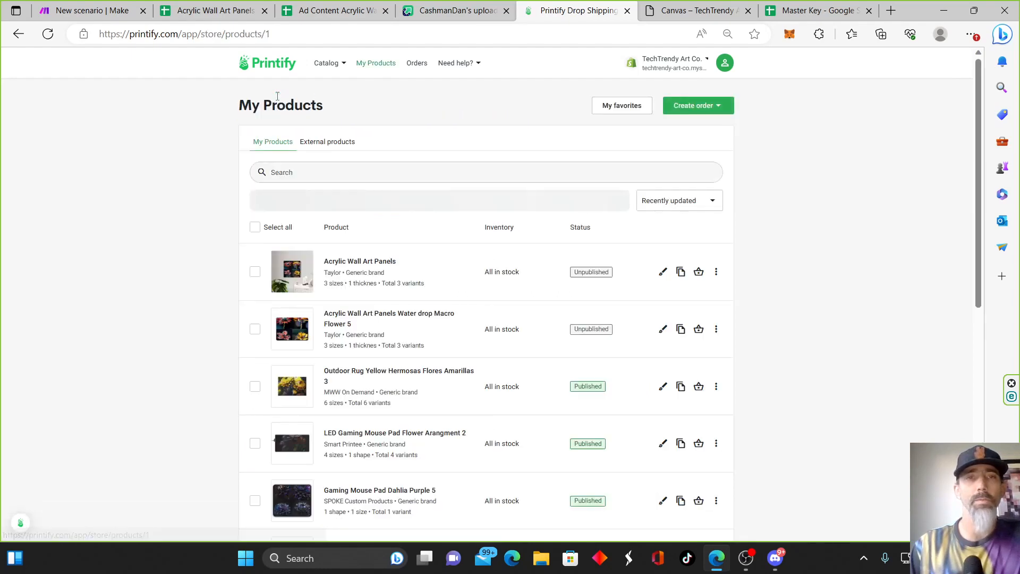
Delete the unpublished Acrylic Wall Art Panels Water drop Macro Flower 5 product from the Printify product list.
left_click(716, 333)
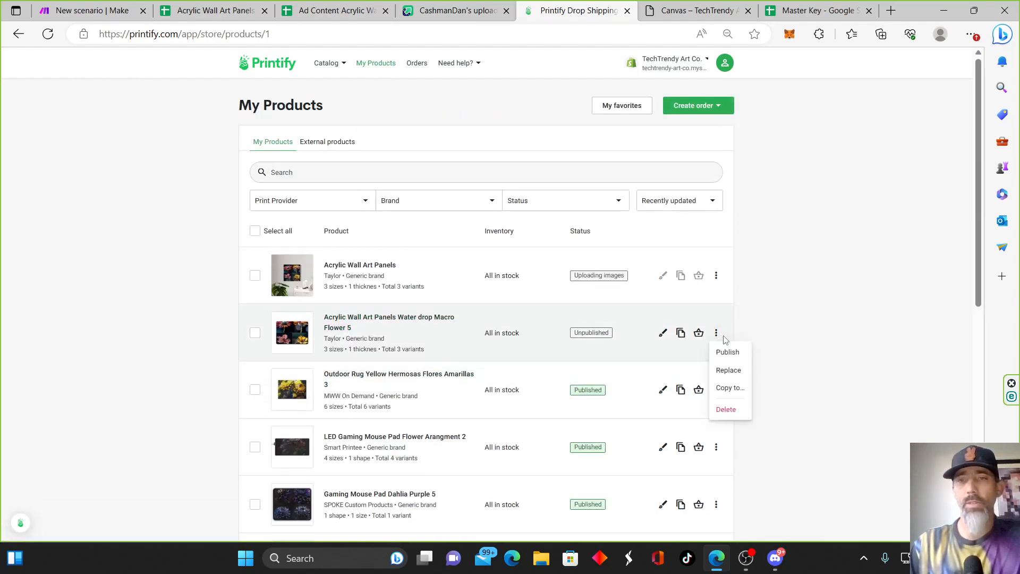
left_click(737, 412)
left_click(587, 333)
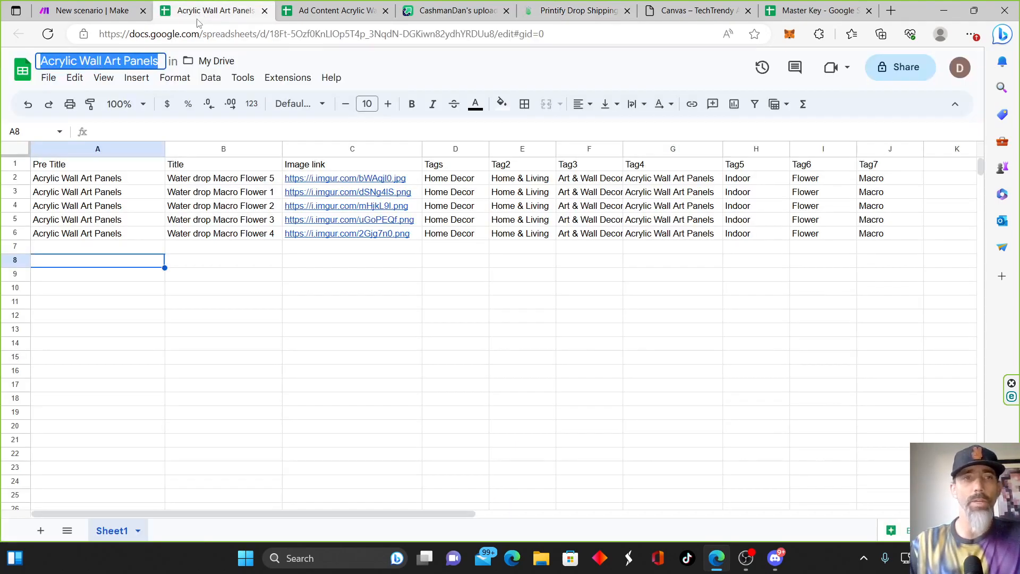
In the Acrylic Wall Art Panels sheet, delete the Water drop Macro Flower 5 row, and go back to the Printify product list.
left_click(17, 177)
right_click(15, 176)
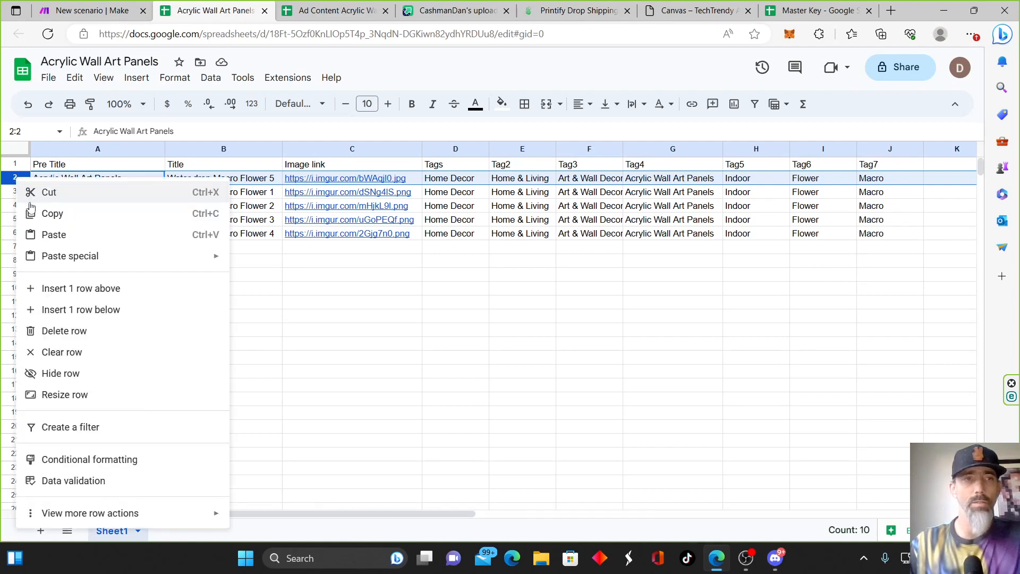
left_click(73, 331)
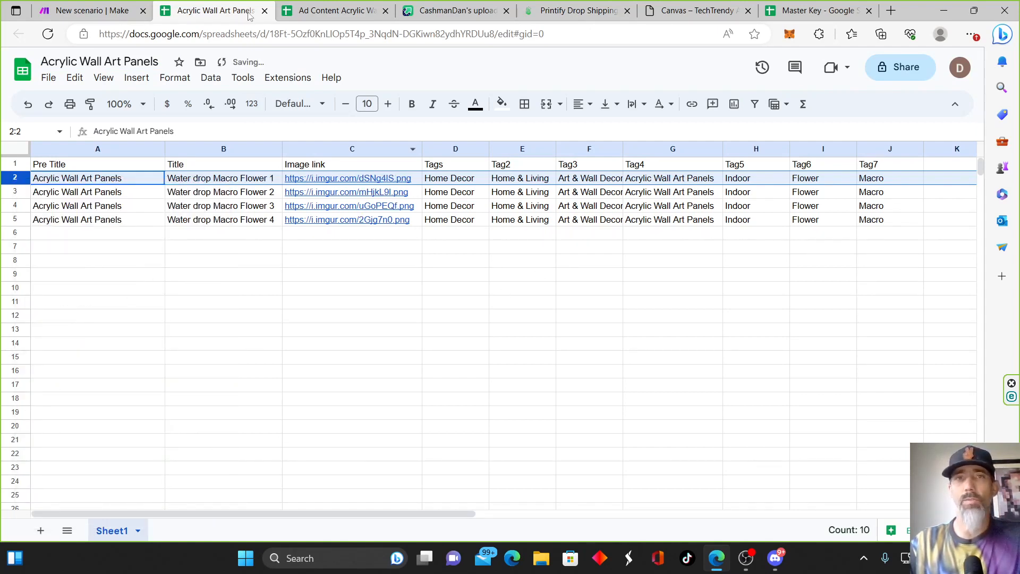
left_click(578, 10)
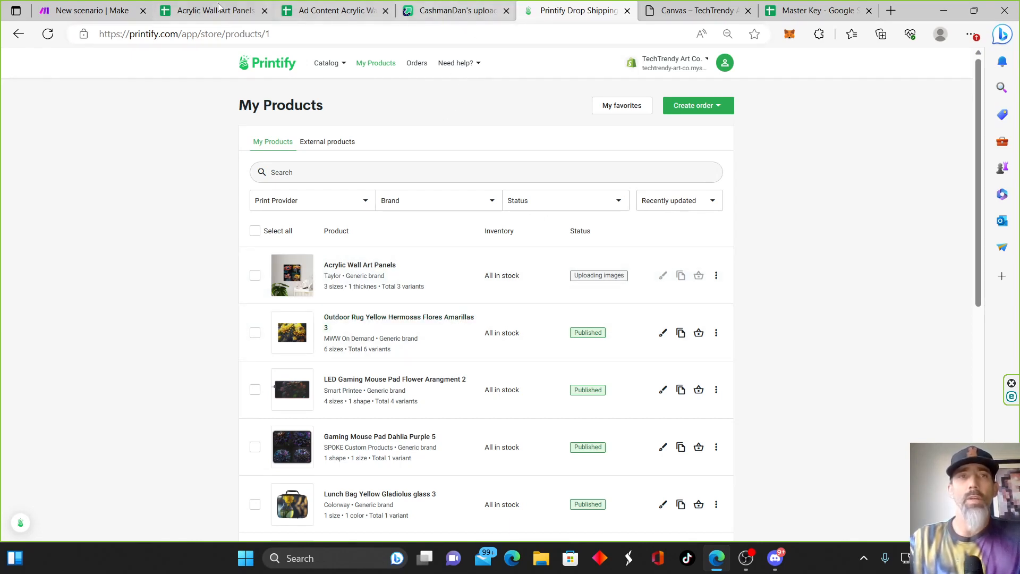
Switch to the Make scenario and add a Printify Publish a Product module after Create a Product.
left_click(93, 10)
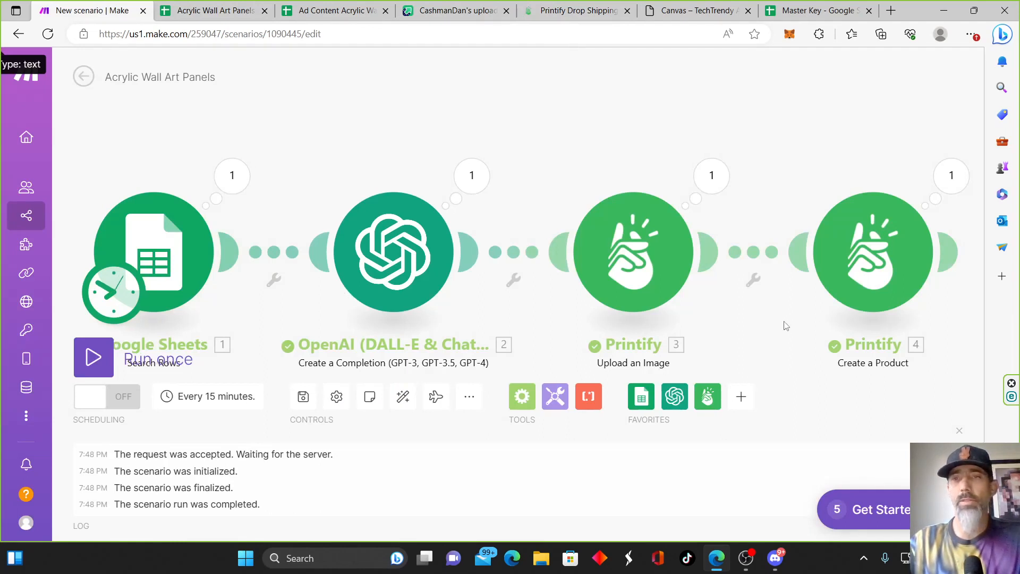
left_click_drag(783, 326, 383, 280)
left_click(553, 215)
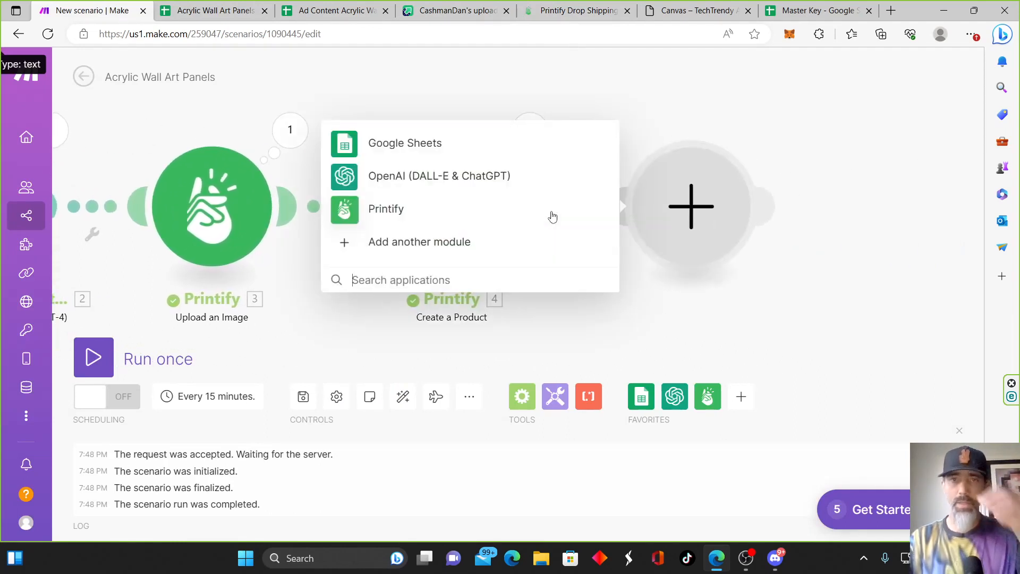
left_click(375, 213)
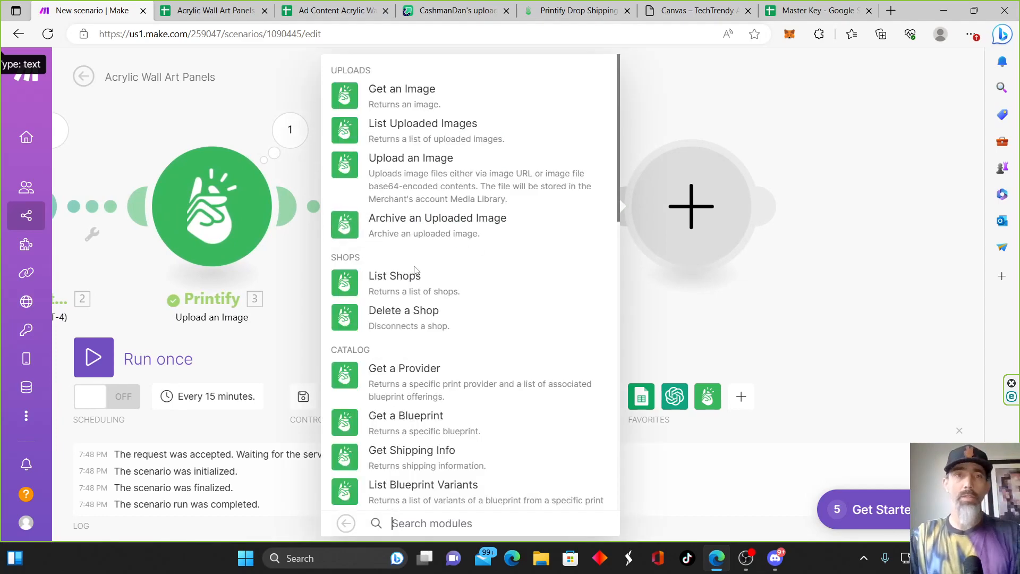
scroll(449, 356, "down", 8)
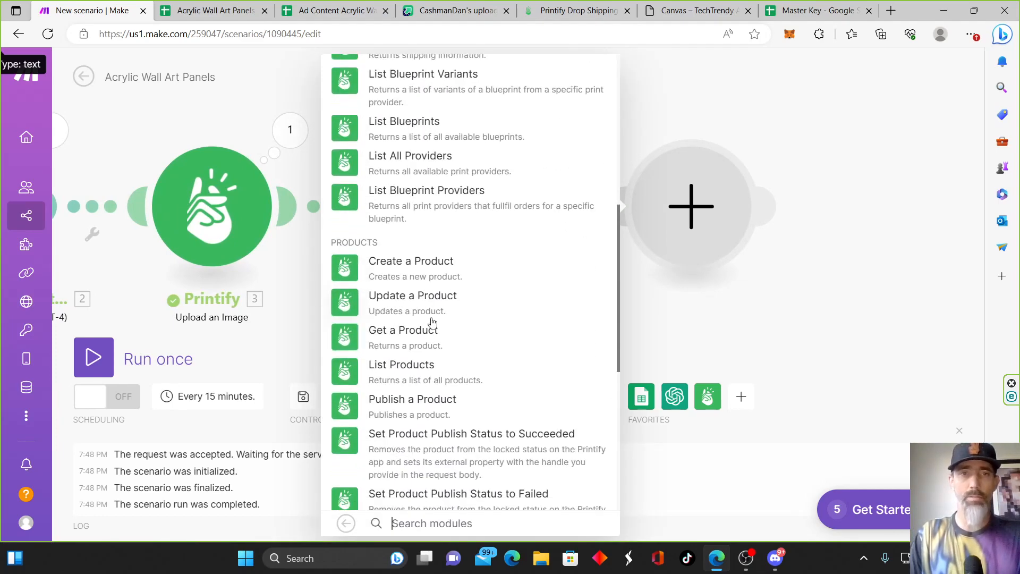
scroll(433, 322, "down", 4)
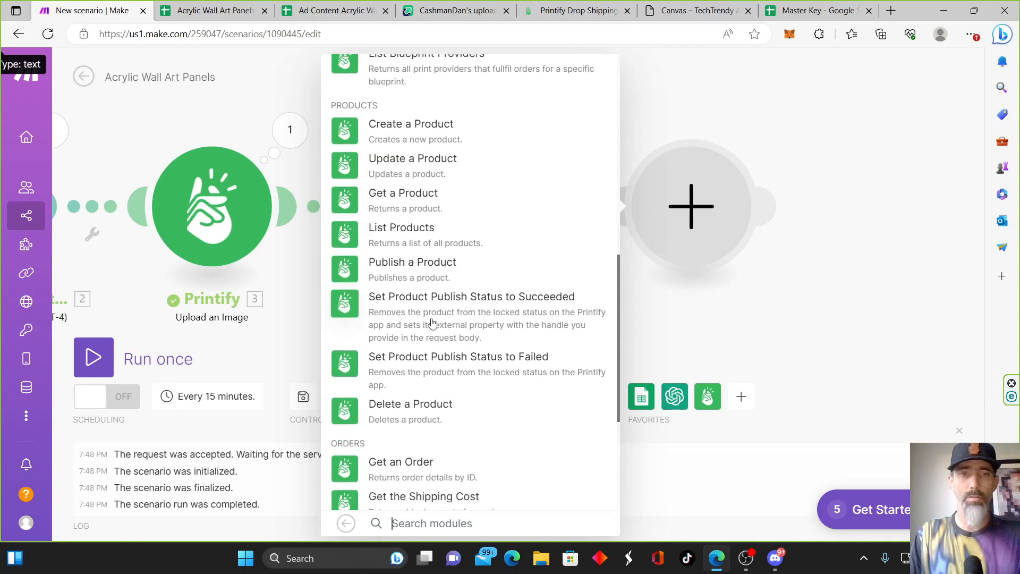
scroll(433, 322, "down", 3)
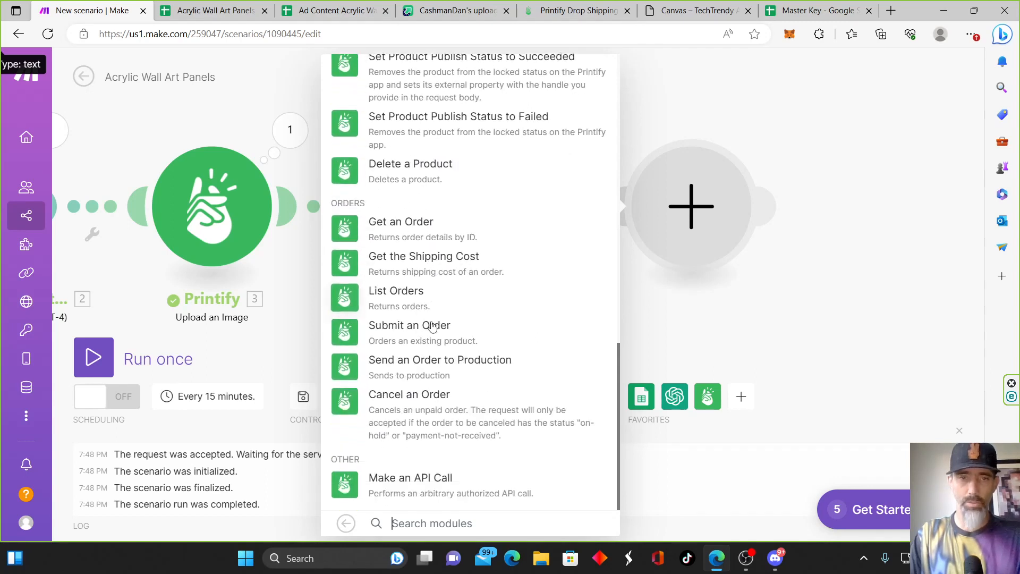
scroll(433, 325, "up", 1)
scroll(433, 325, "up", 1)
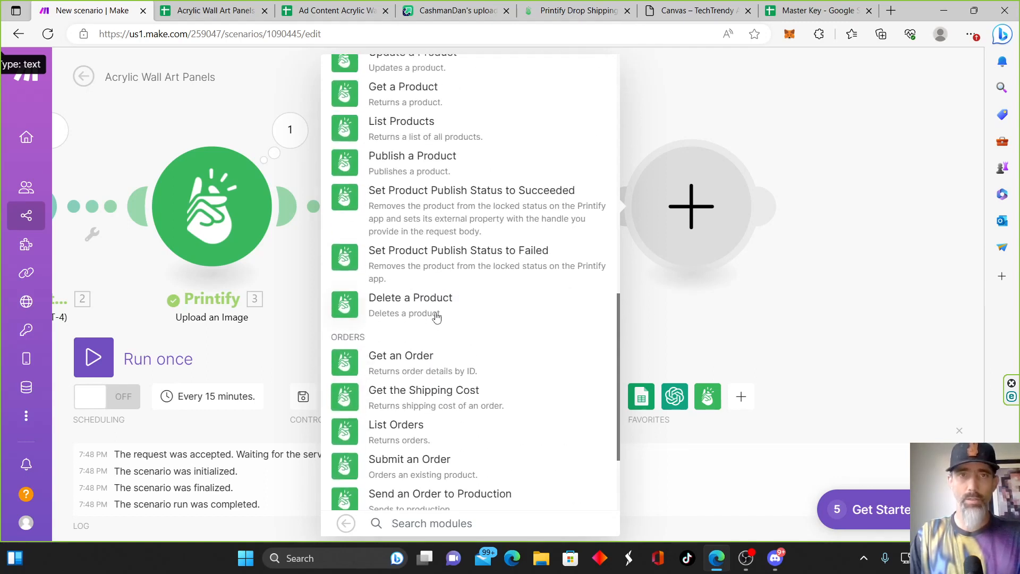
left_click(410, 162)
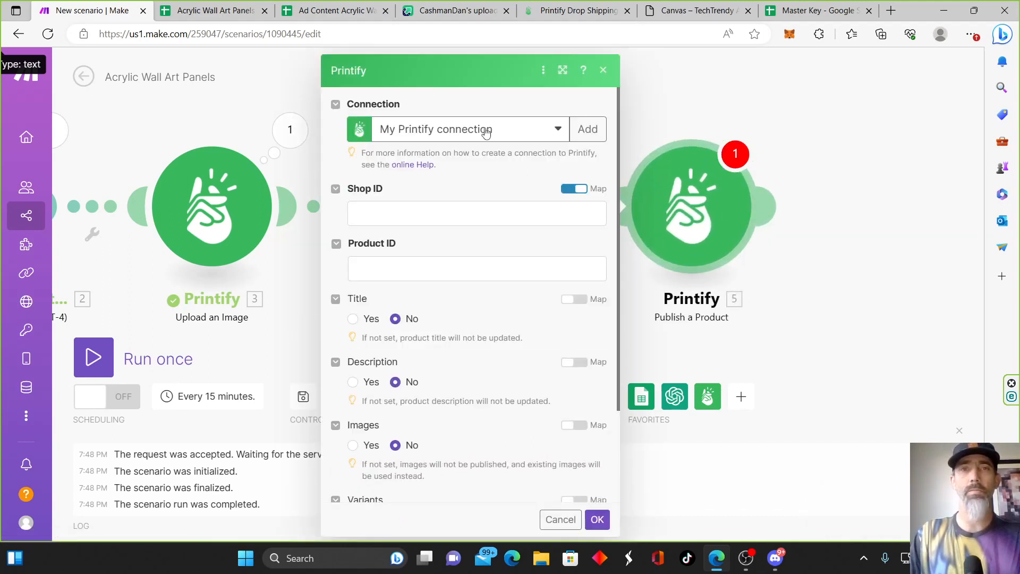
Turn off mapping for the Publish a Product module's Shop ID and choose the TechTrendy Art Co. shop.
left_click(377, 219)
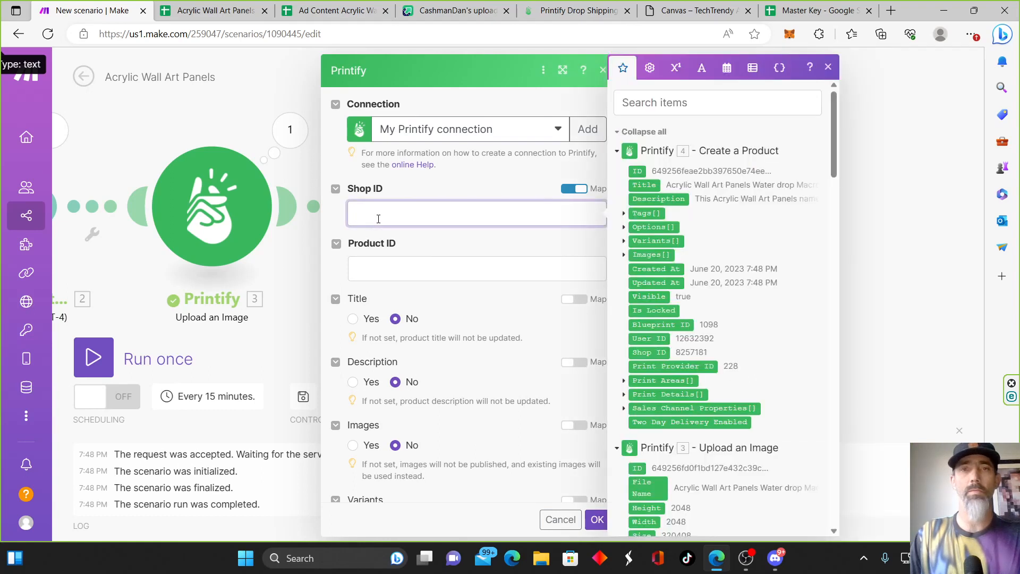
left_click(583, 191)
left_click(404, 215)
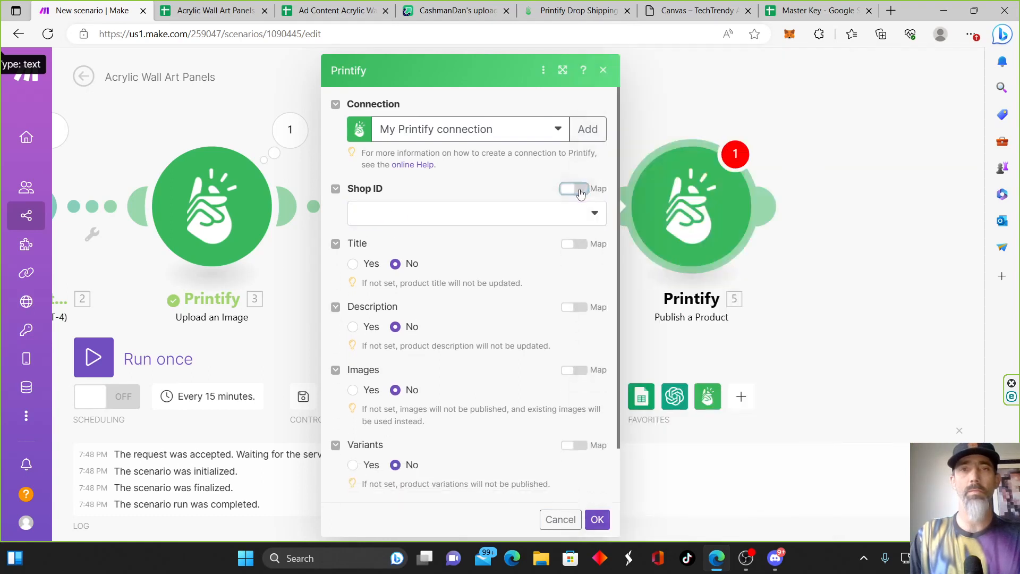
left_click(389, 239)
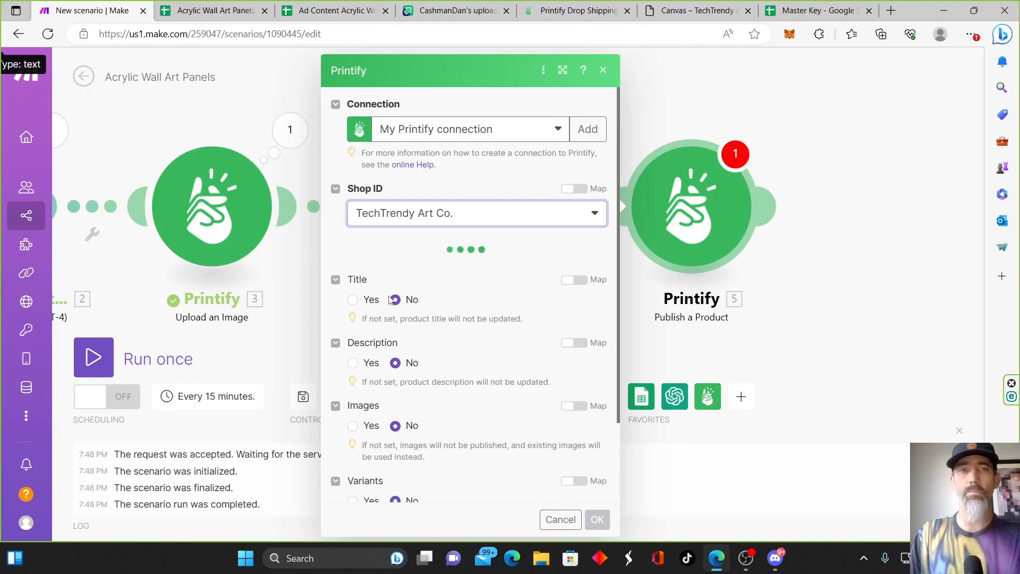
Set Title, Description, Images, Variants and Tags to Yes in the Publish a Product module.
left_click(353, 300)
left_click(352, 363)
scroll(353, 363, "down", 2)
left_click(352, 328)
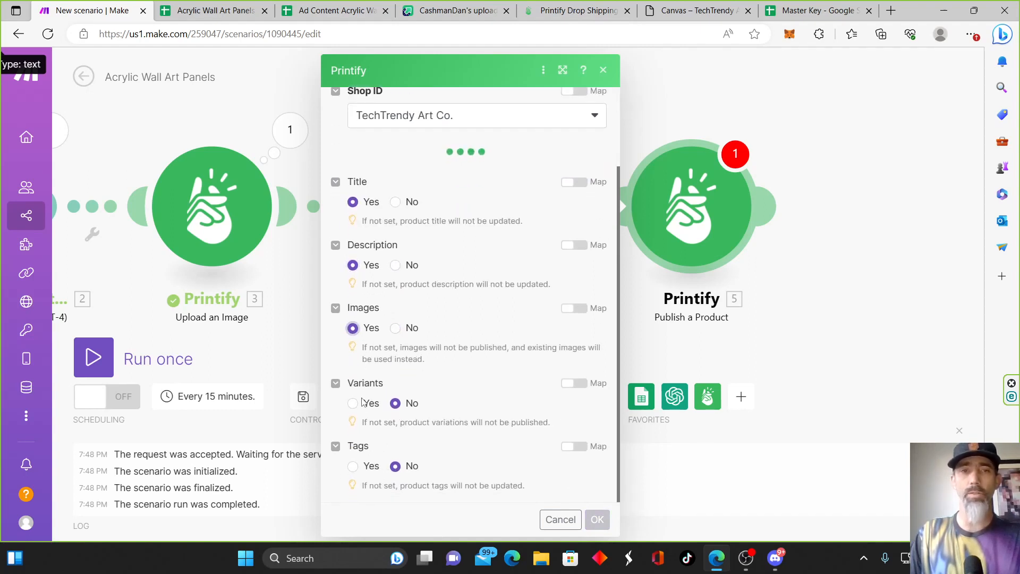
scroll(363, 400, "down", 1)
left_click(352, 403)
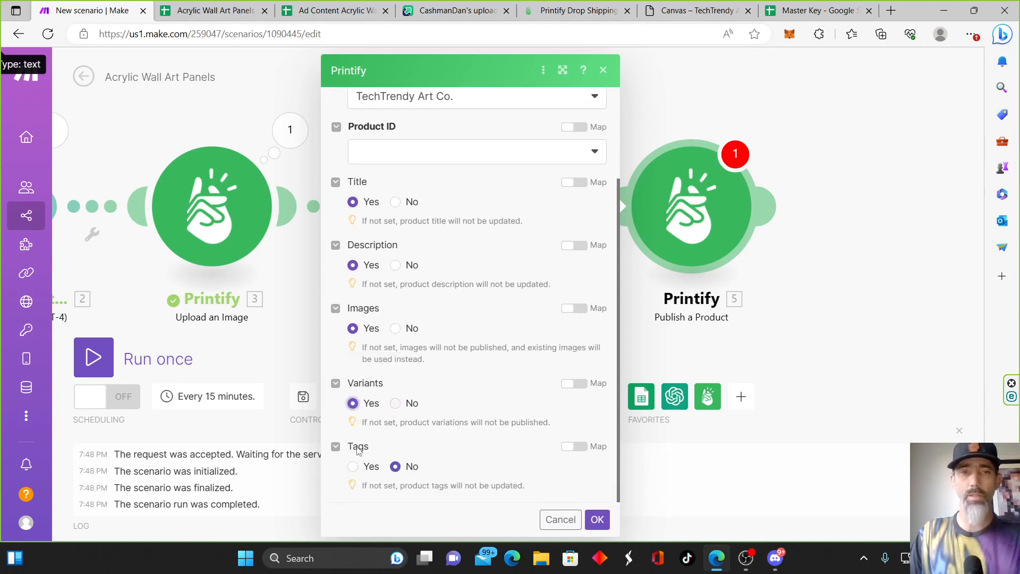
left_click(353, 466)
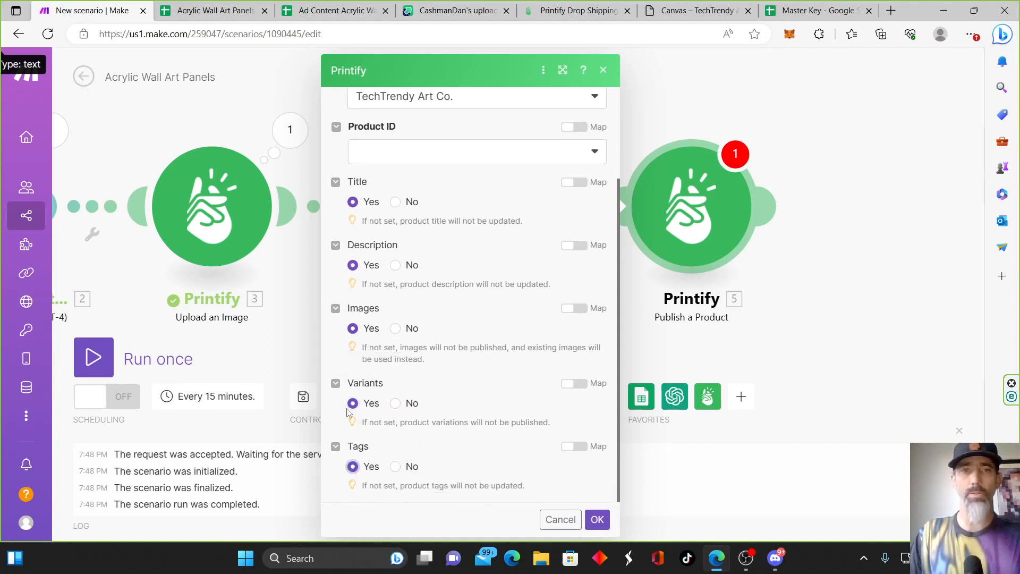
scroll(461, 322, "up", 2)
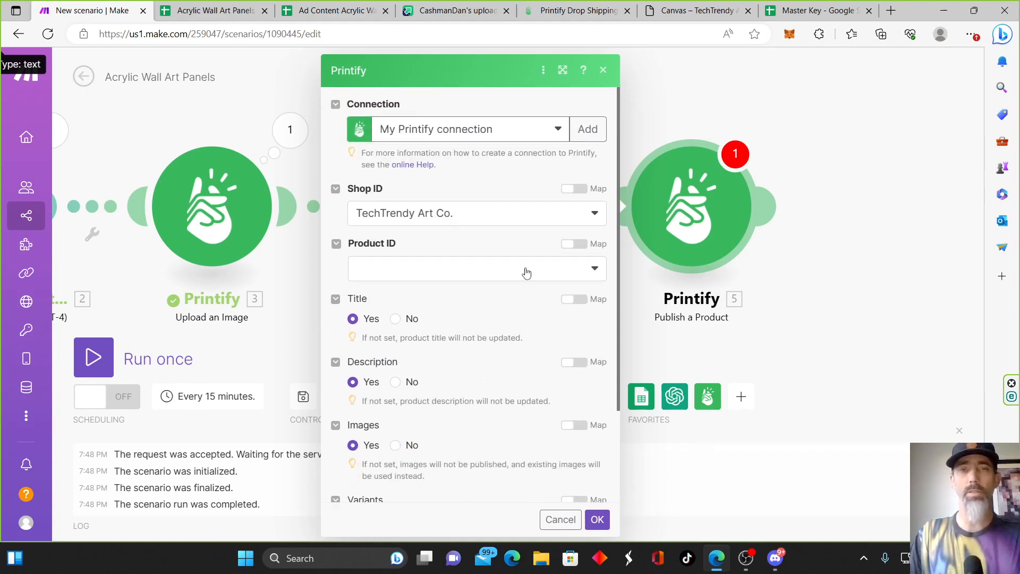
Open the Product ID choices, switch to the Google Sheet and copy its file name, Acrylic Wall Art Panels.
left_click(470, 273)
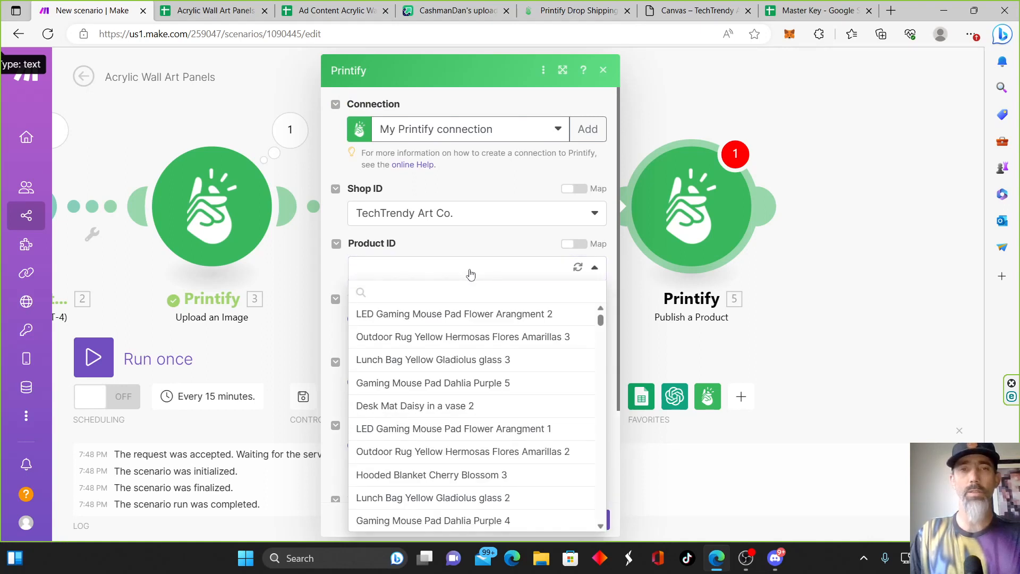
right_click(403, 294)
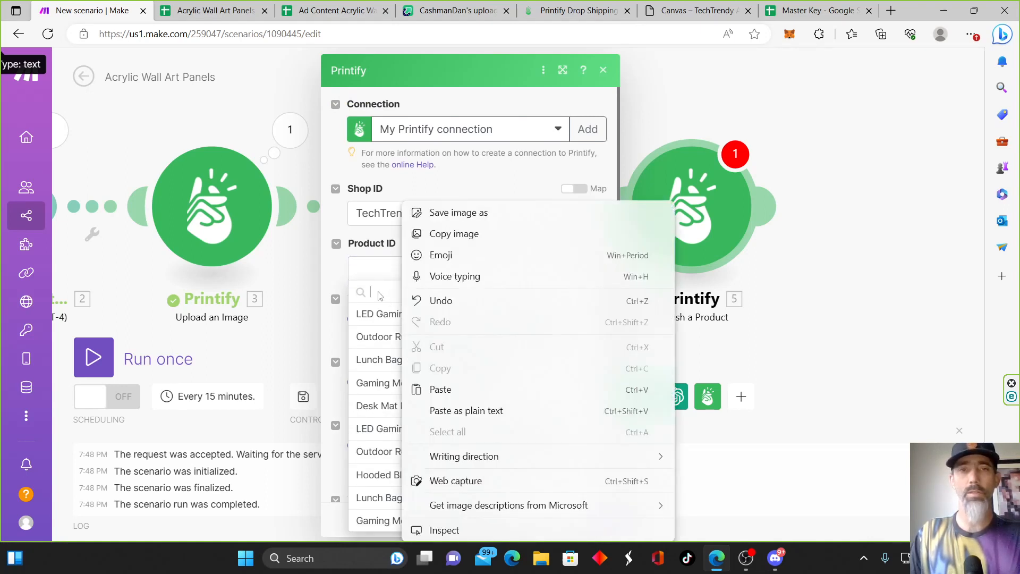
key("Escape")
left_click(215, 11)
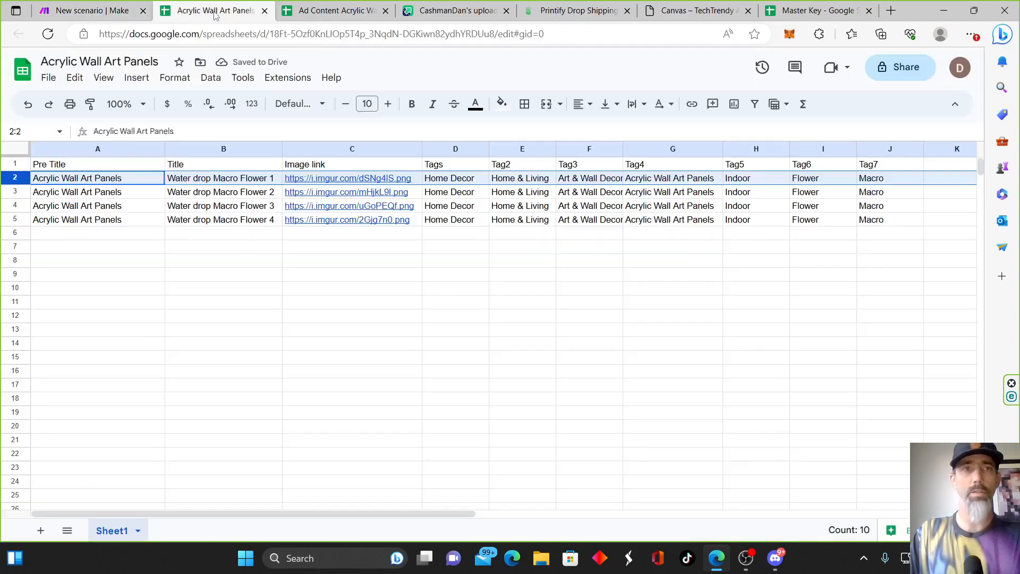
left_click(154, 60)
key("ctrl+c")
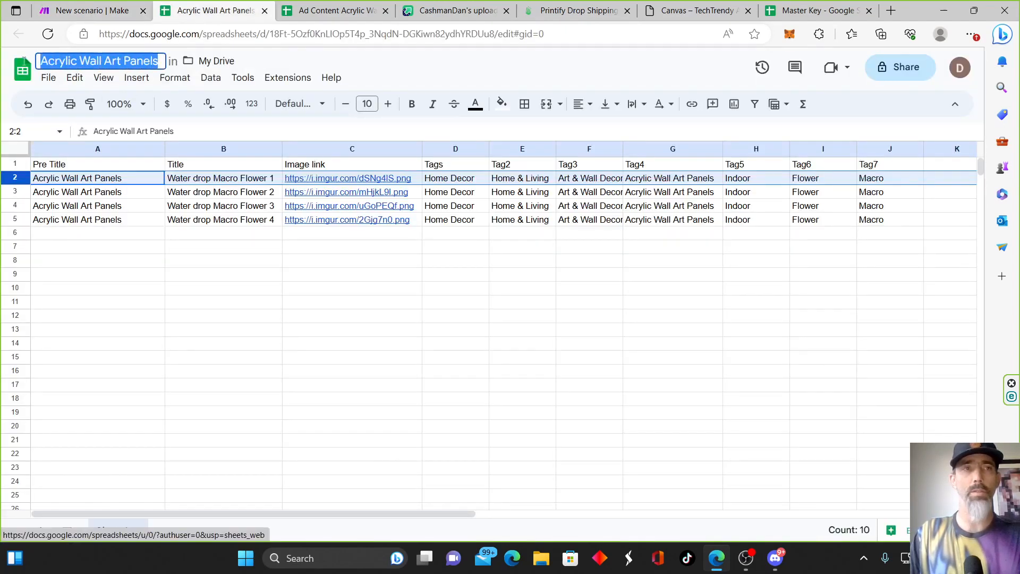
right_click(65, 61)
key("Escape")
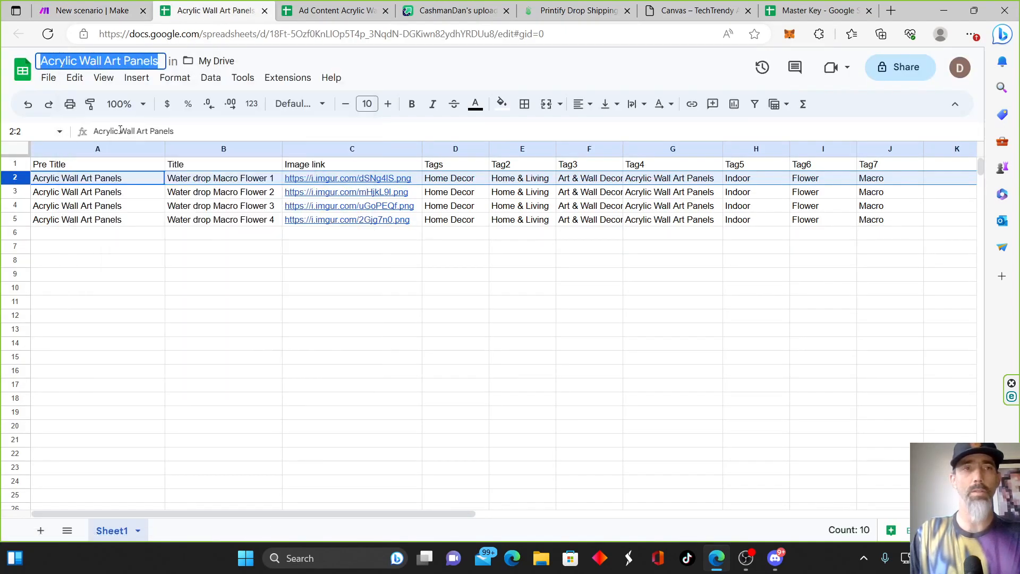
Back in Make, search the Product ID choices with the copied name, choose Acrylic Wall Art Panels and save the Publish a Product settings.
left_click(100, 12)
right_click(375, 269)
left_click(365, 274)
right_click(390, 288)
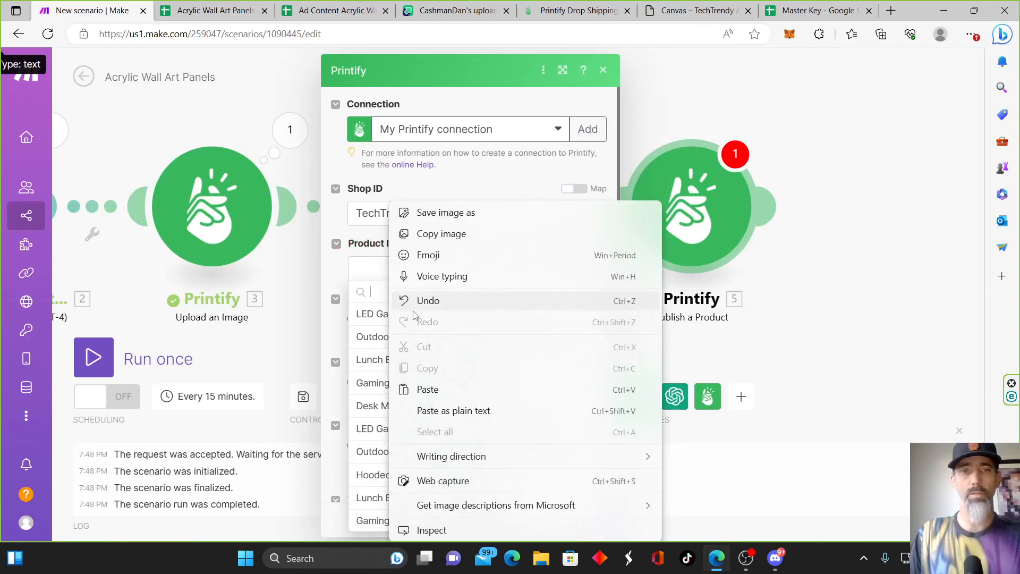
left_click(434, 388)
left_click(402, 317)
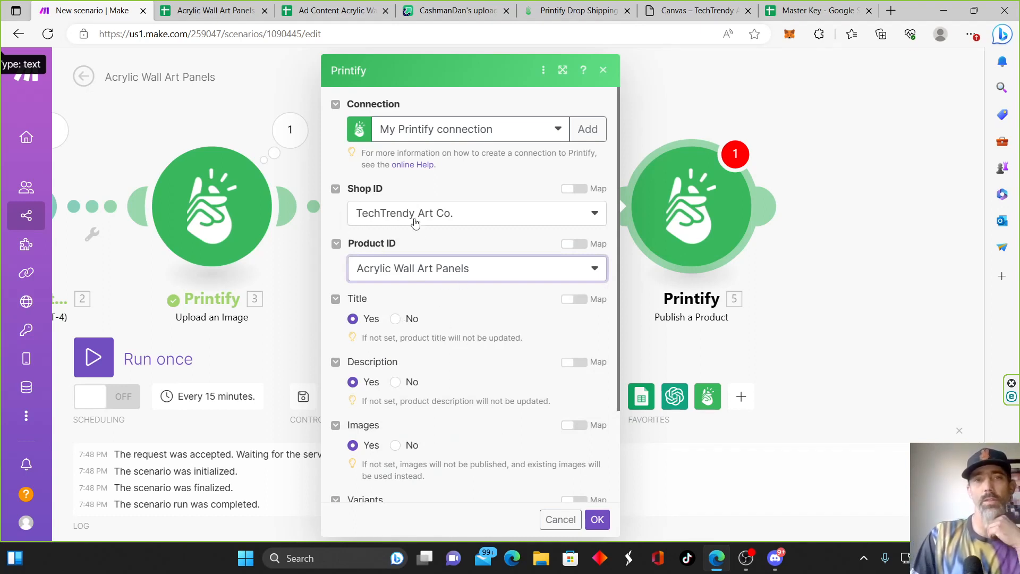
scroll(489, 366, "down", 2)
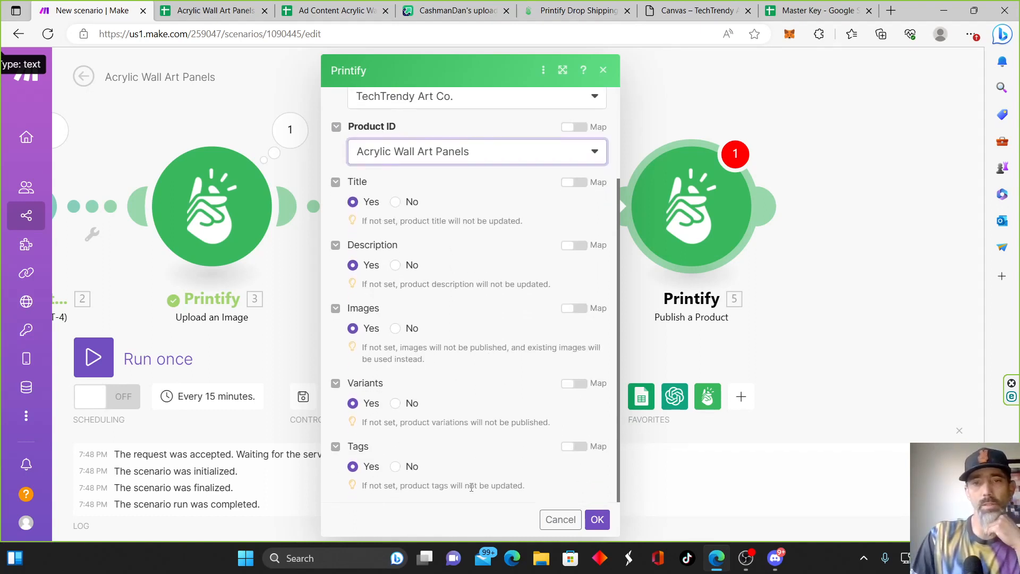
left_click(597, 519)
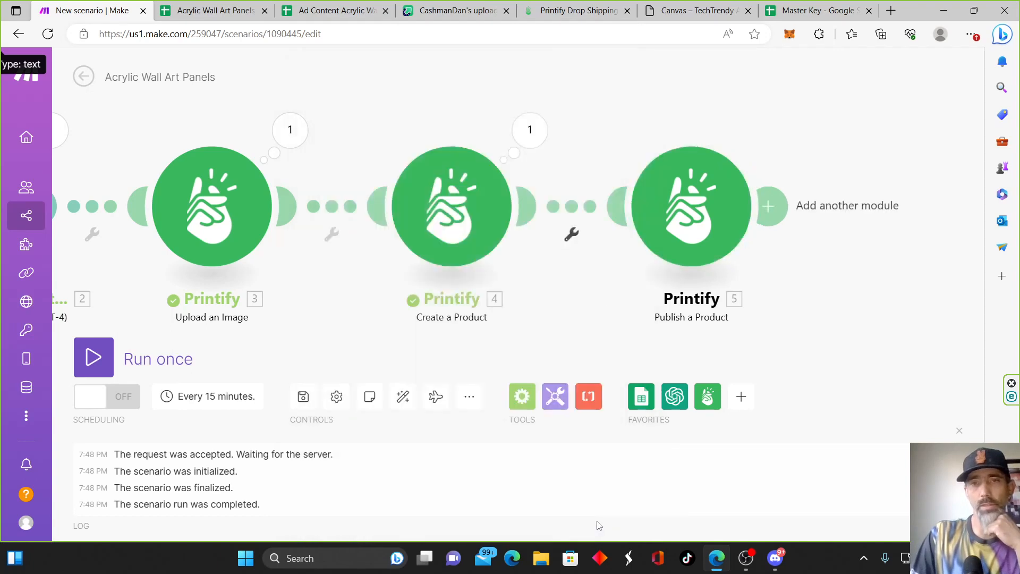
Add a Flow Control Iterator after the Publish a Product module and map its Array to Images[] from Create a Product.
left_click(768, 207)
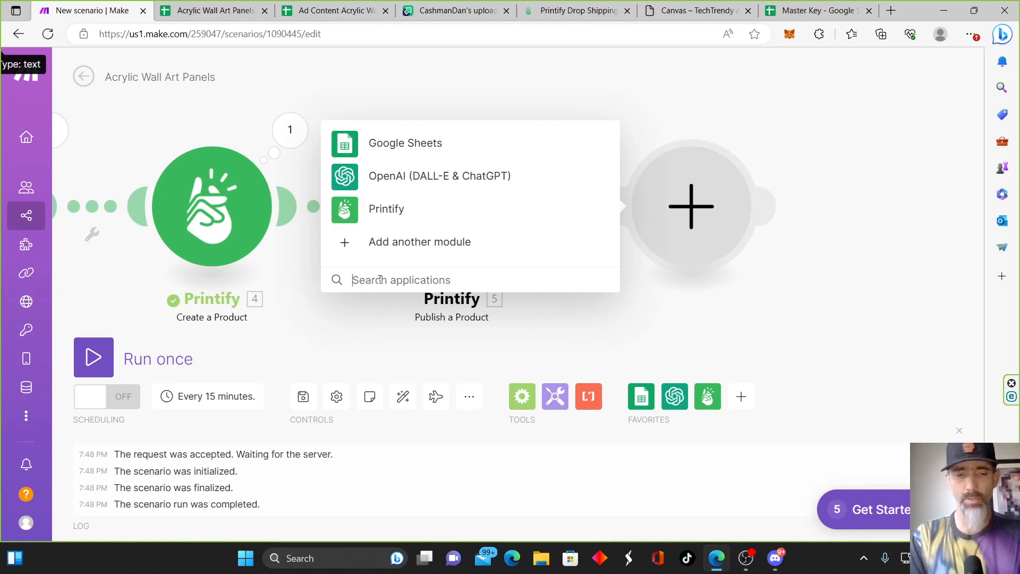
type("flow")
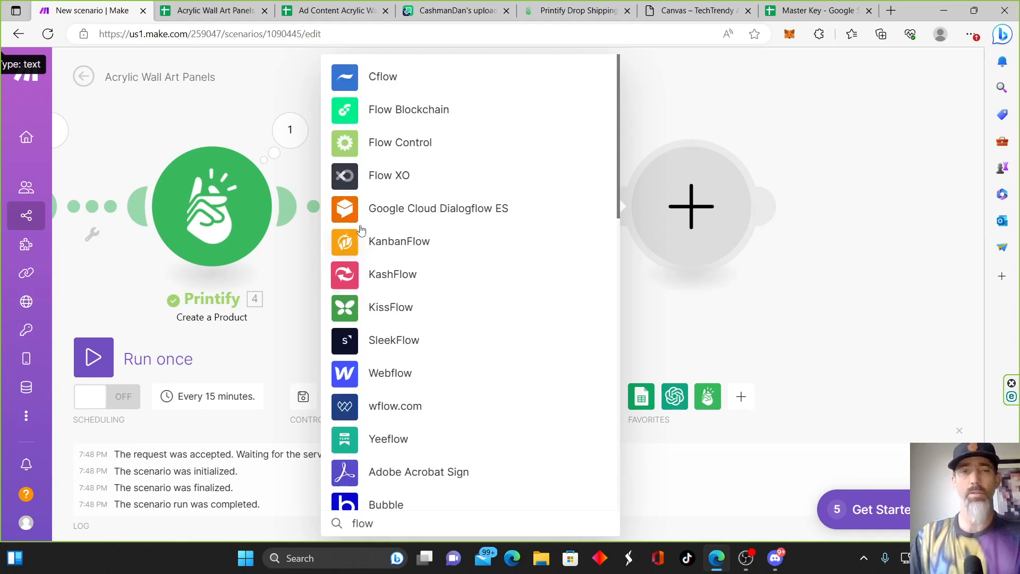
left_click(399, 142)
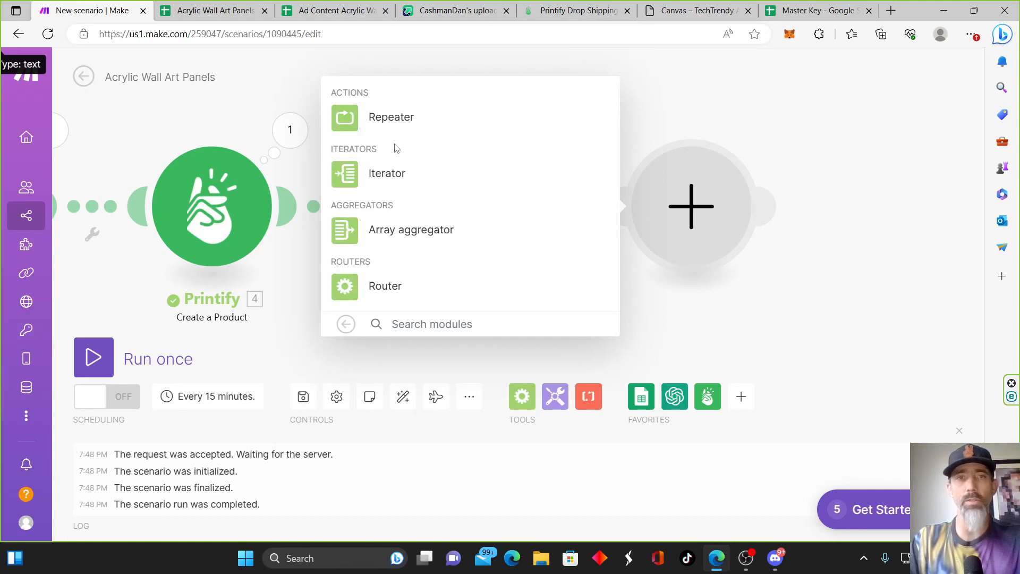
left_click(378, 174)
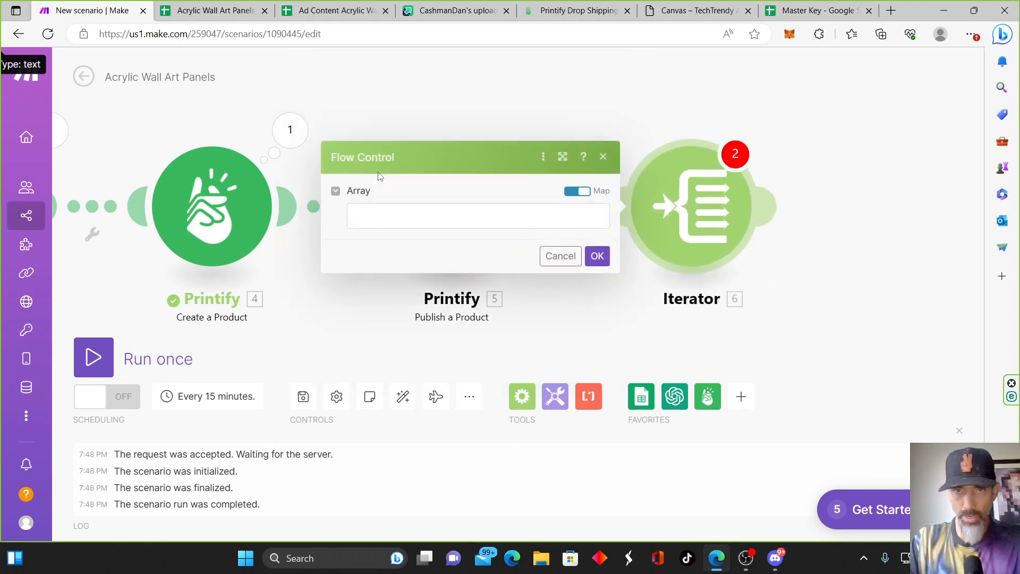
left_click(440, 219)
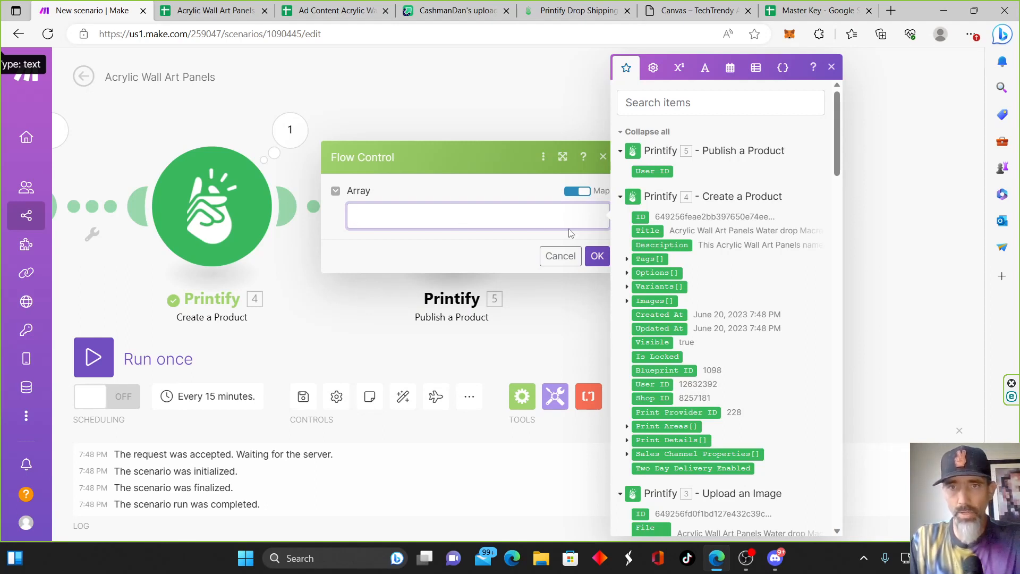
left_click(659, 302)
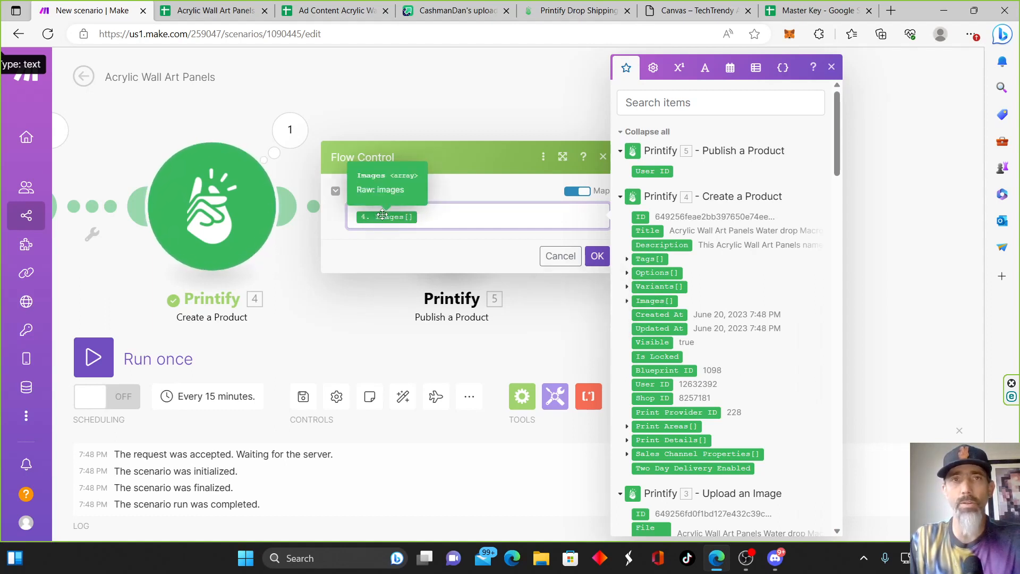
View the Acrylic Wall Art Panels product's mockups in Printify, then return to Make and save the Iterator settings.
left_click(567, 15)
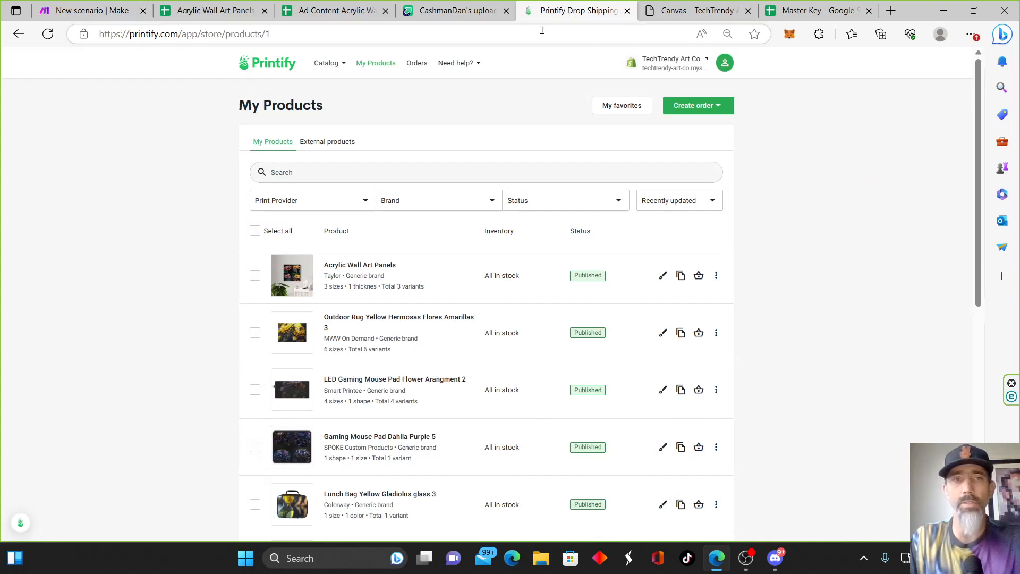
left_click(345, 265)
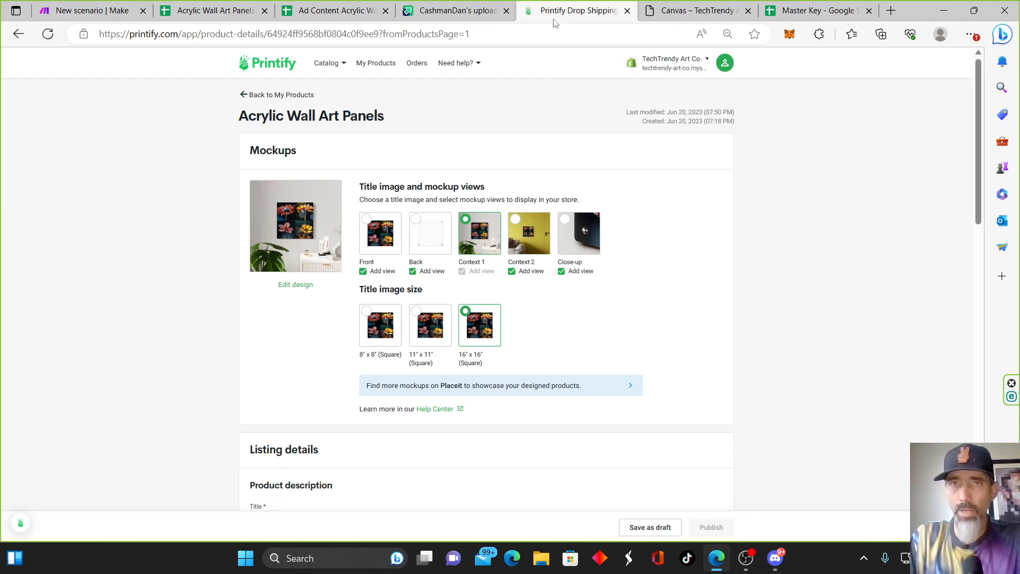
left_click(93, 10)
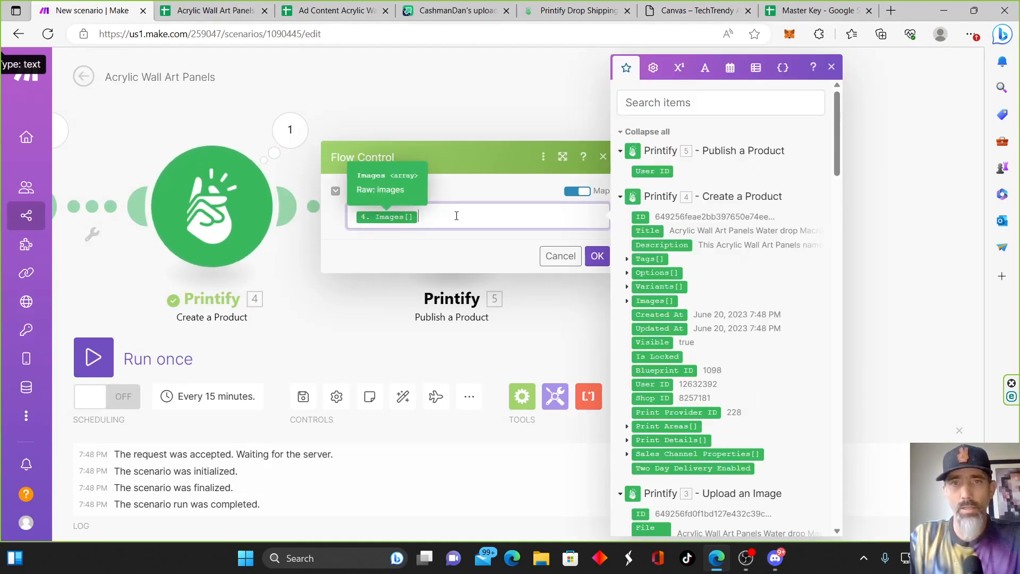
left_click(597, 255)
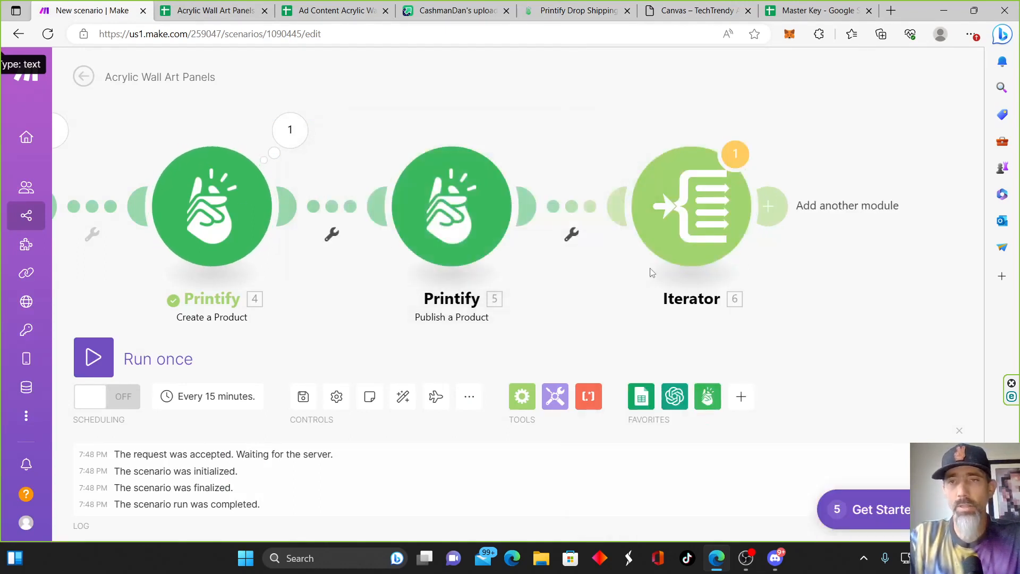
Add a Google Sheets Add a Row module after the Iterator.
left_click(775, 205)
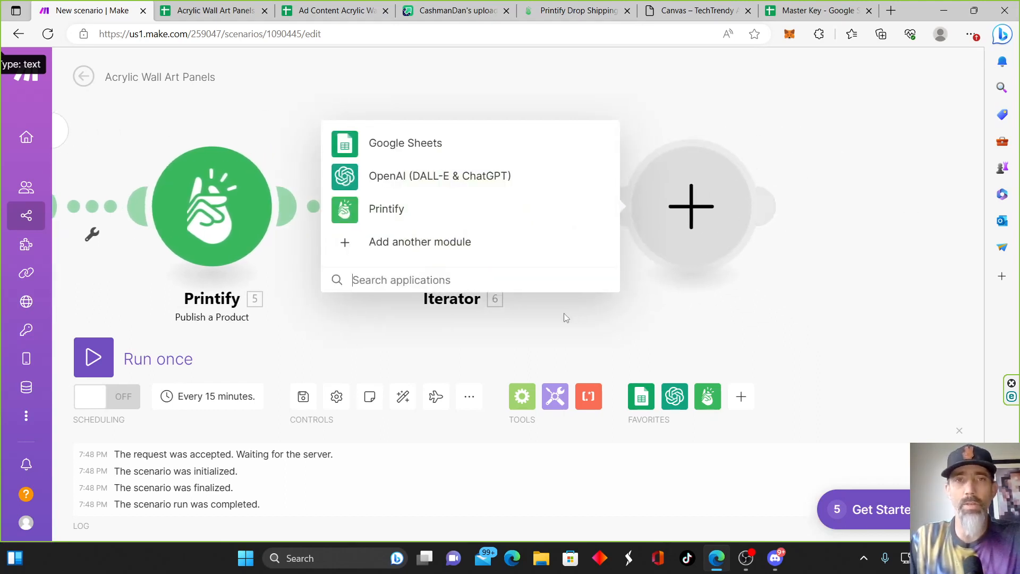
left_click(366, 150)
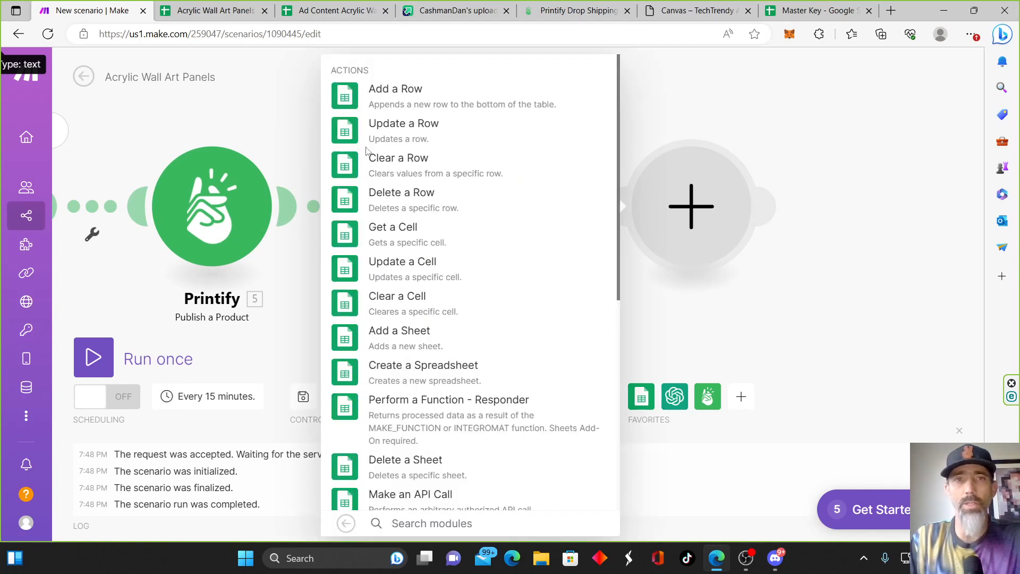
left_click(404, 97)
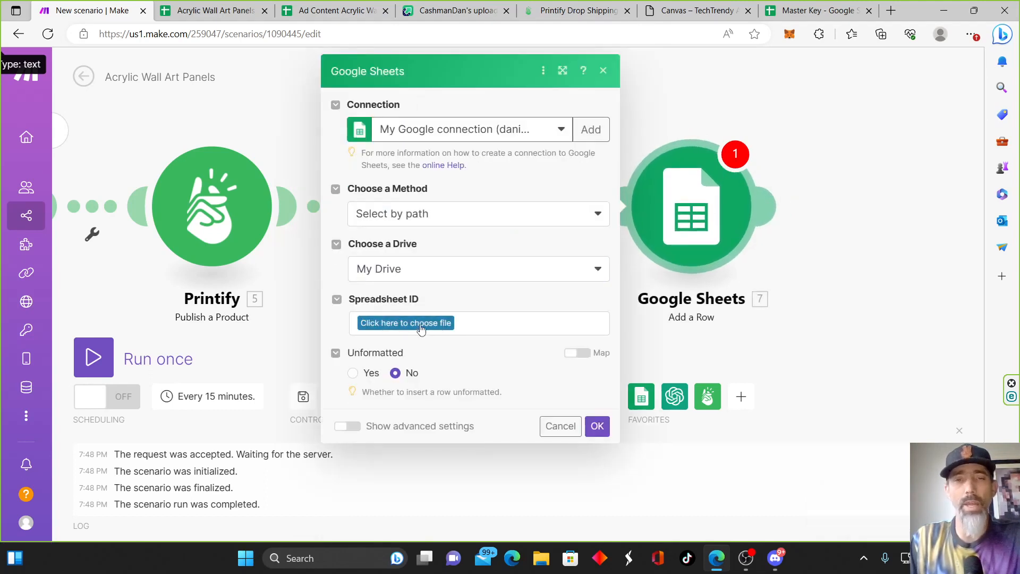
Choose the Ad Content Acrylic Wall Art Panels spreadsheet and its Sheet1 for the Add a Row module.
left_click(406, 323)
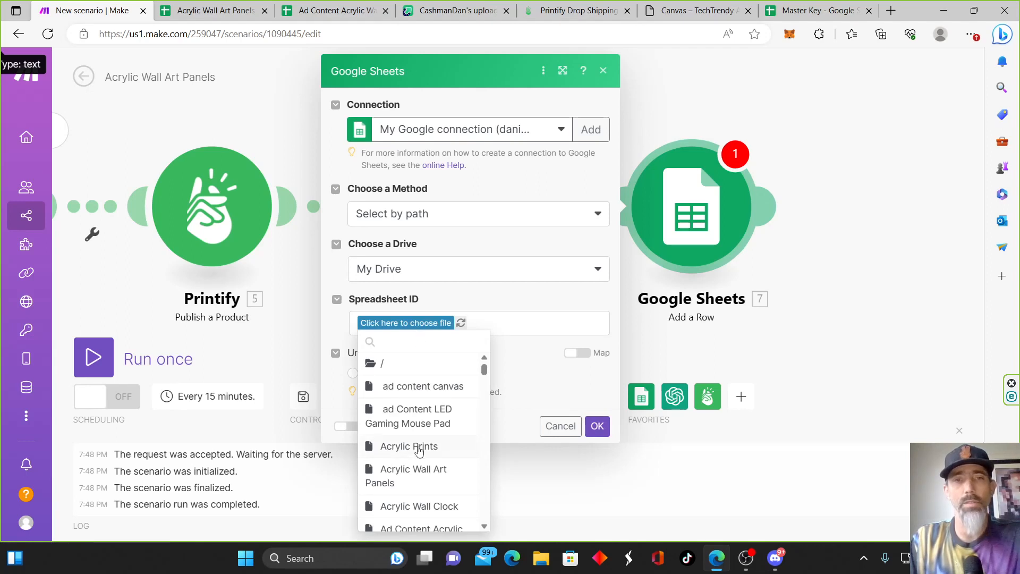
scroll(438, 419, "down", 1)
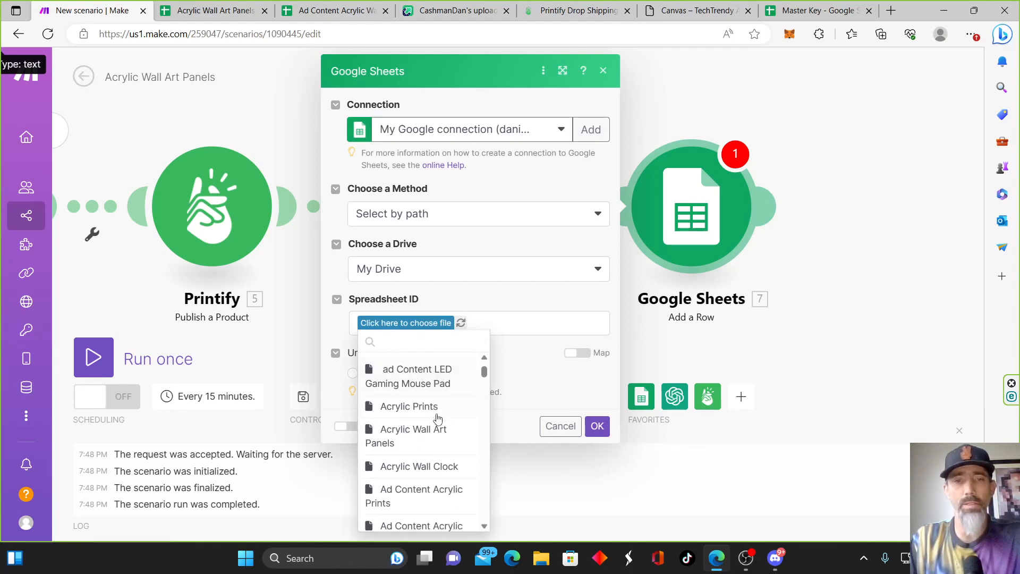
scroll(438, 422, "down", 2)
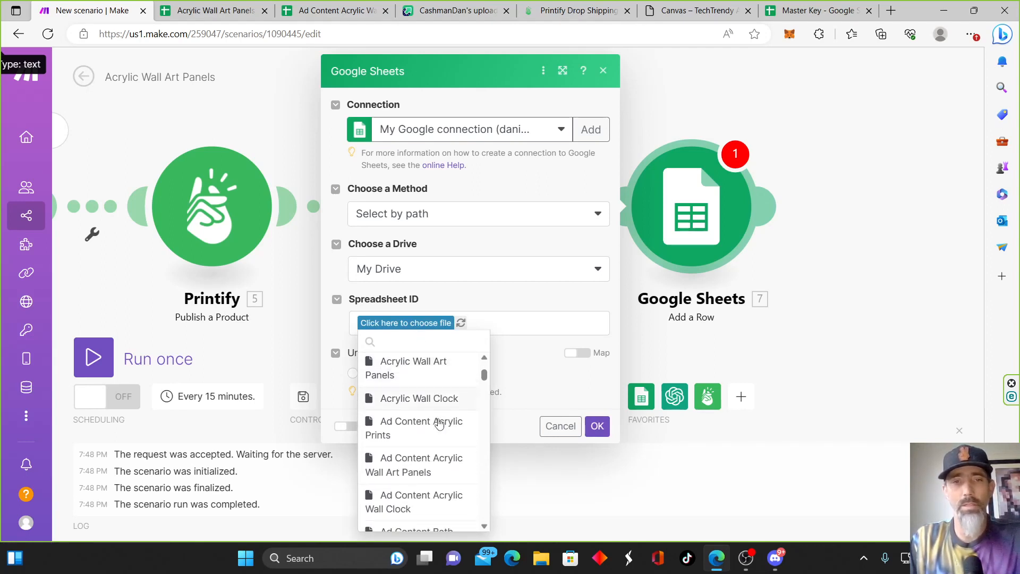
left_click(438, 464)
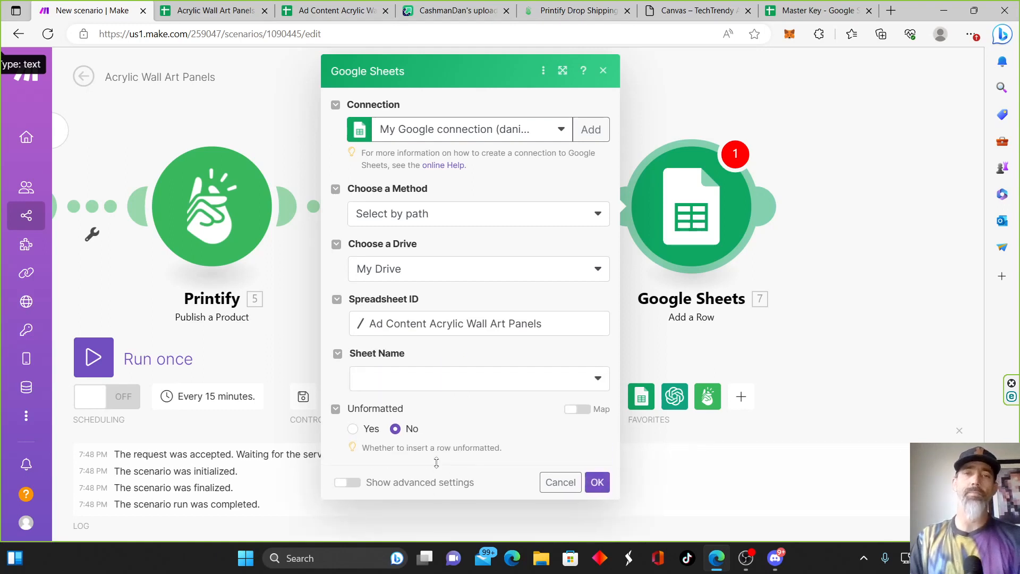
left_click(474, 379)
left_click(394, 401)
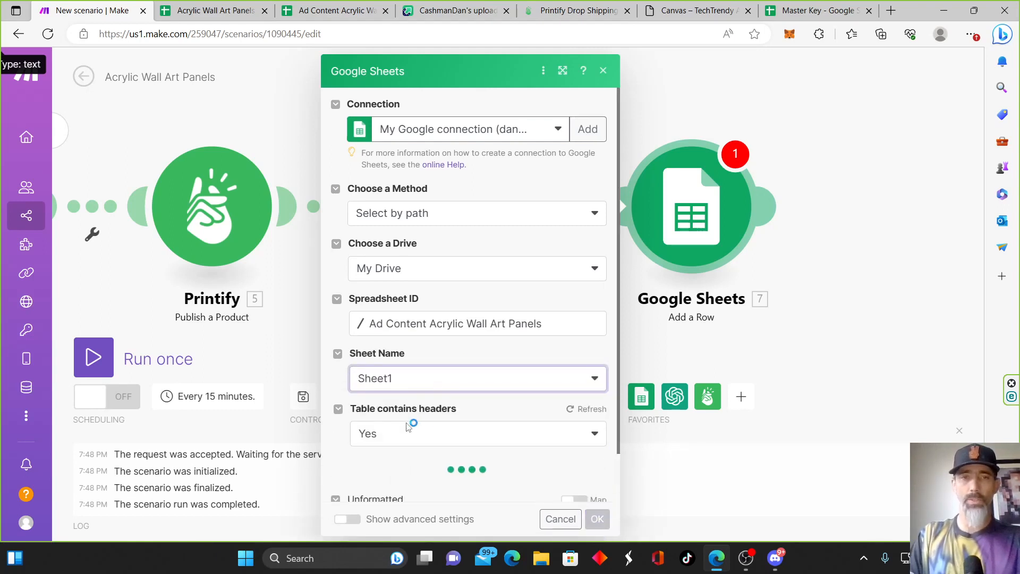
Map the row's Title and Description to the same fields from Create a Product, and Image link to the Iterator's Src.
scroll(513, 371, "down", 1)
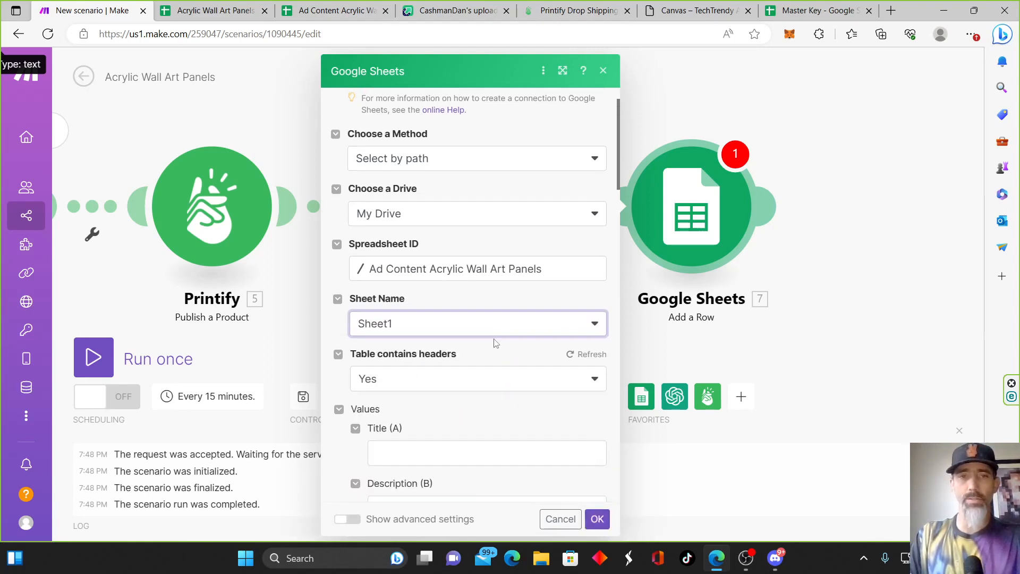
scroll(361, 296, "down", 2)
scroll(446, 327, "down", 2)
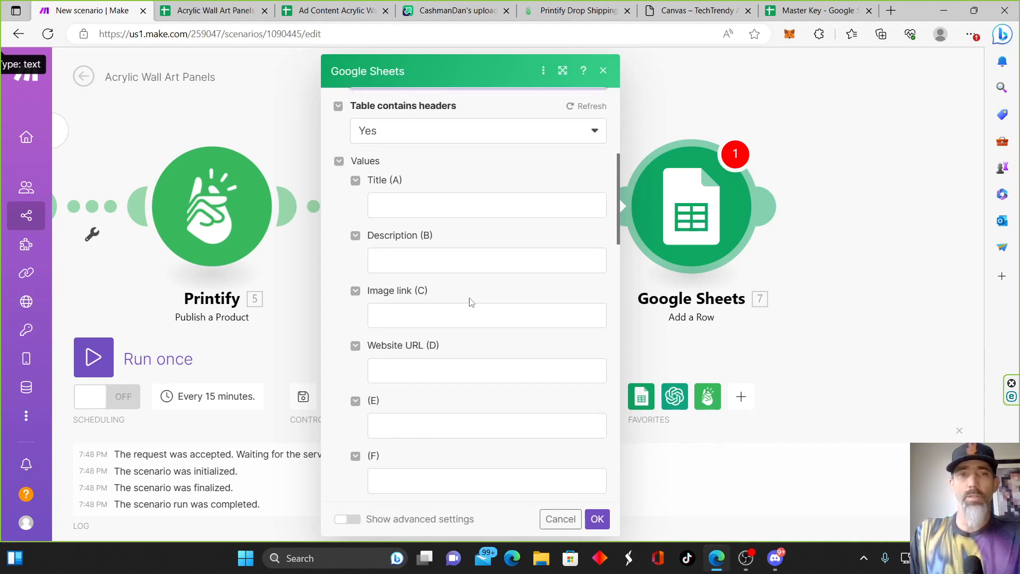
scroll(473, 298, "up", 2)
left_click(405, 263)
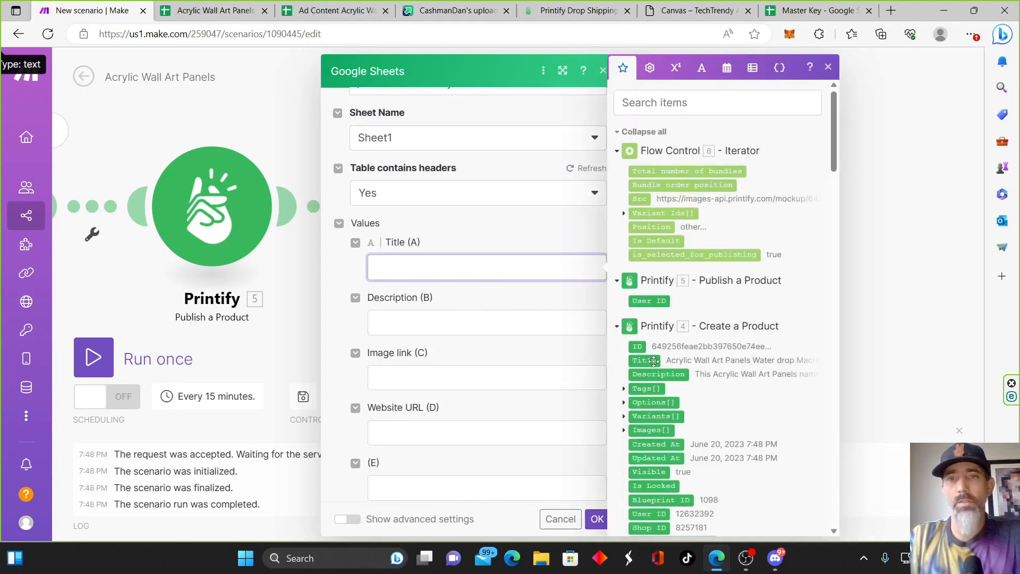
left_click(653, 360)
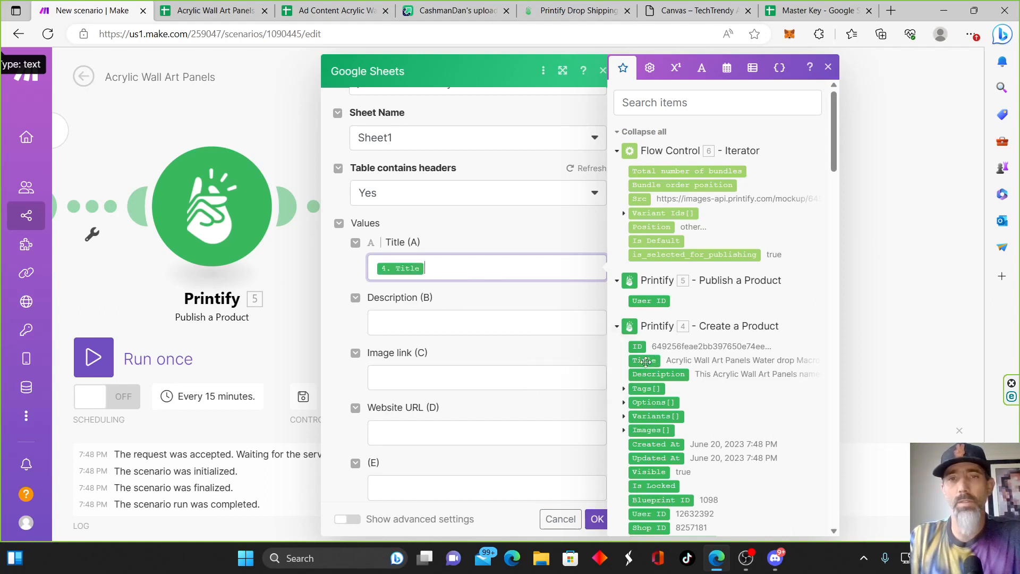
left_click(466, 321)
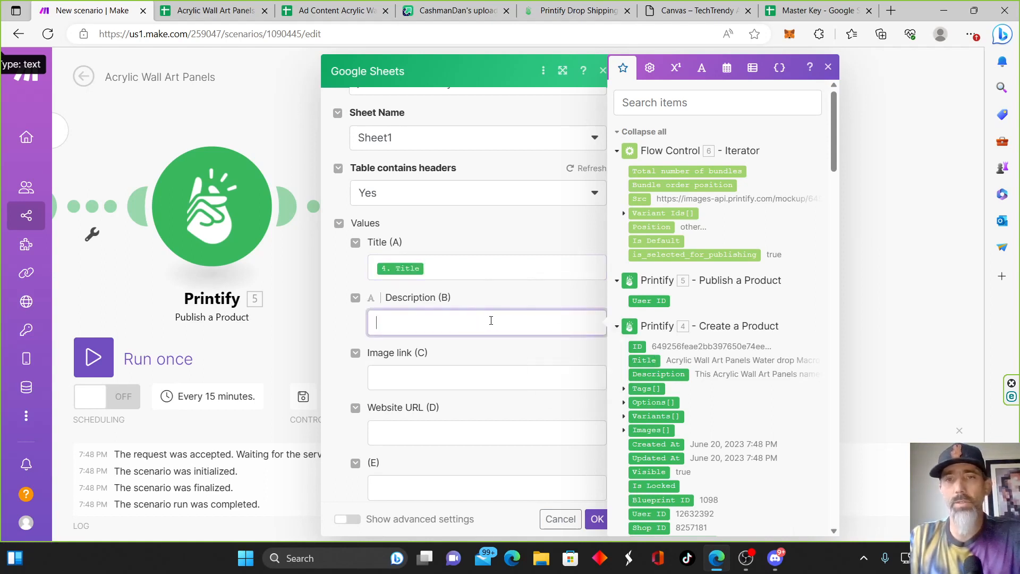
left_click(659, 375)
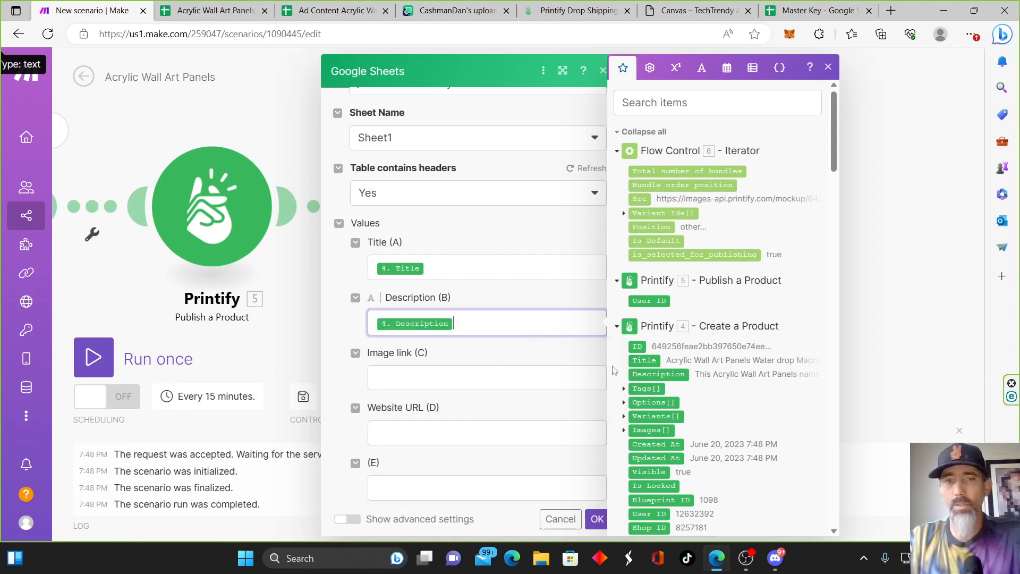
left_click(466, 374)
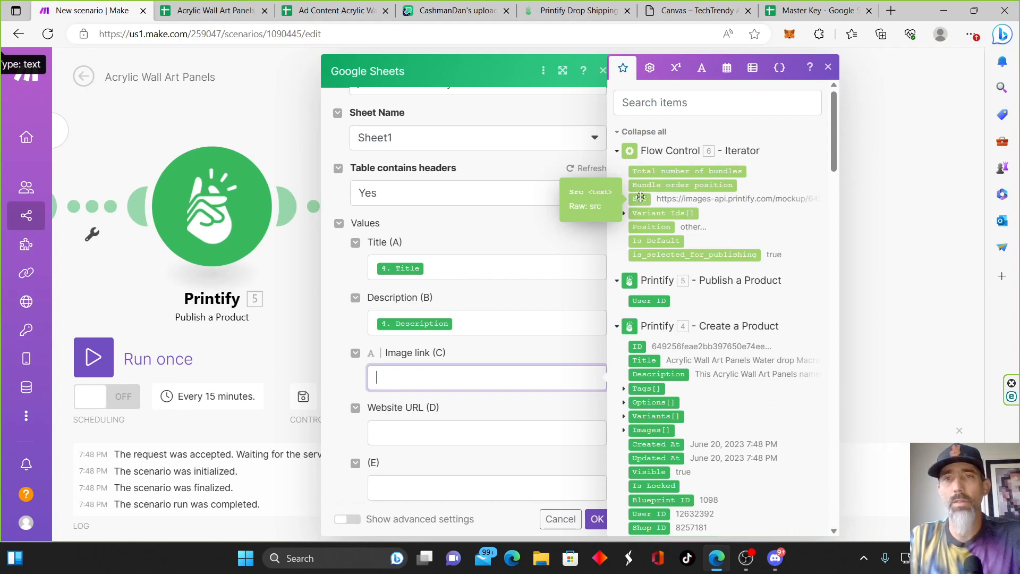
left_click(641, 197)
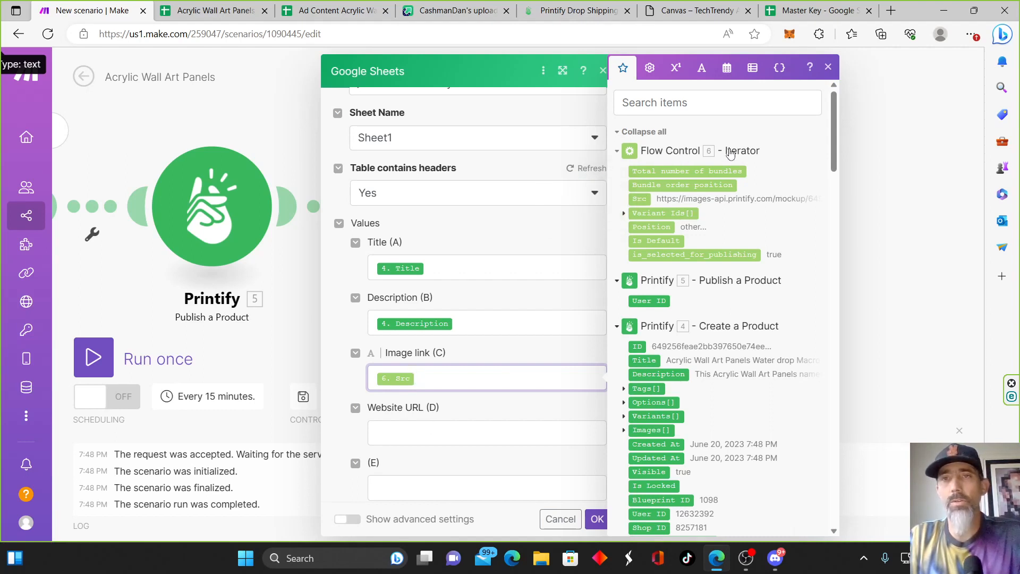
Open the row's Website URL value for editing, switch to the product Google Sheet and copy its file name, Acrylic Wall Art Panels.
left_click(407, 429)
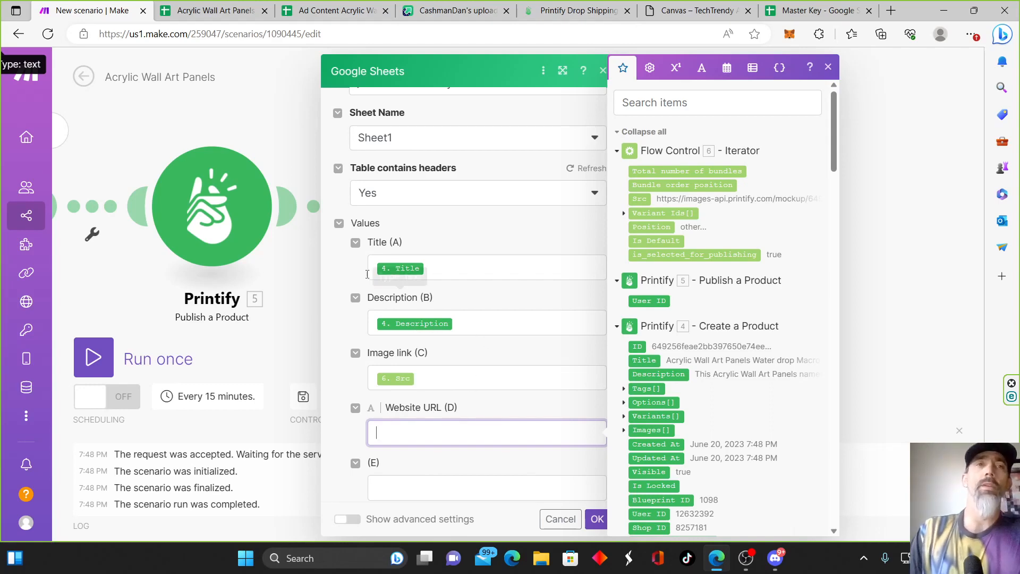
left_click(217, 12)
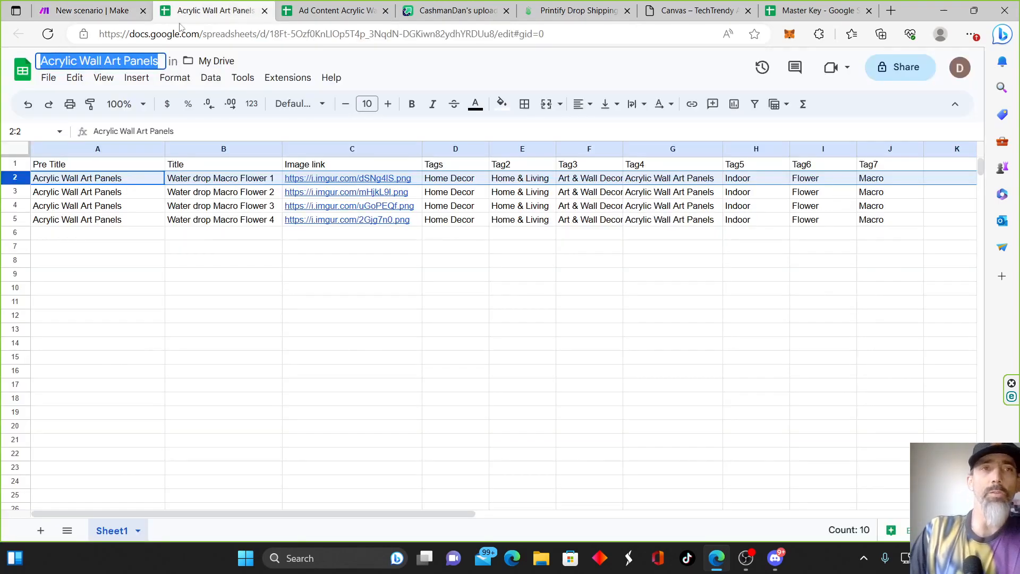
right_click(134, 60)
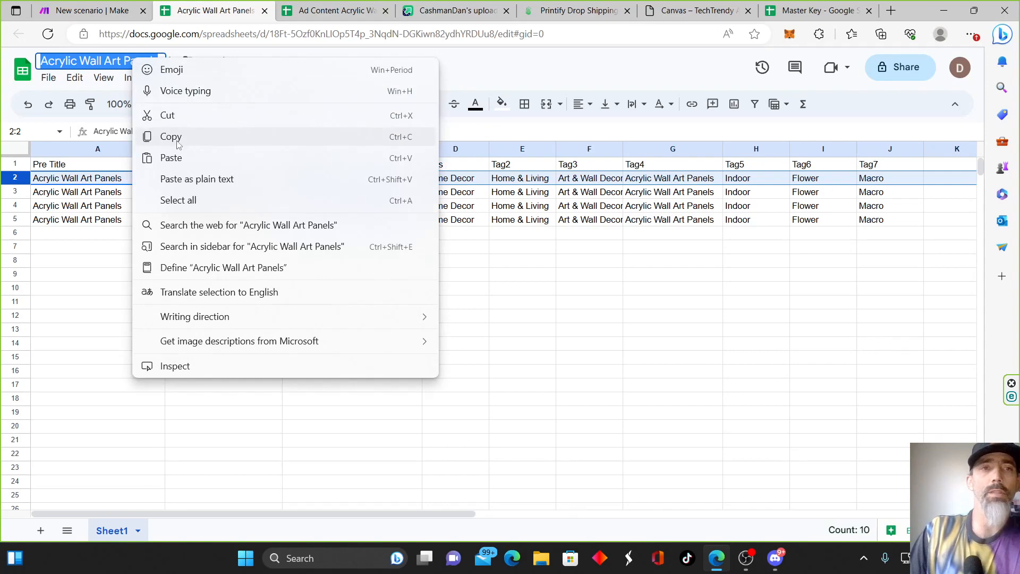
left_click(176, 137)
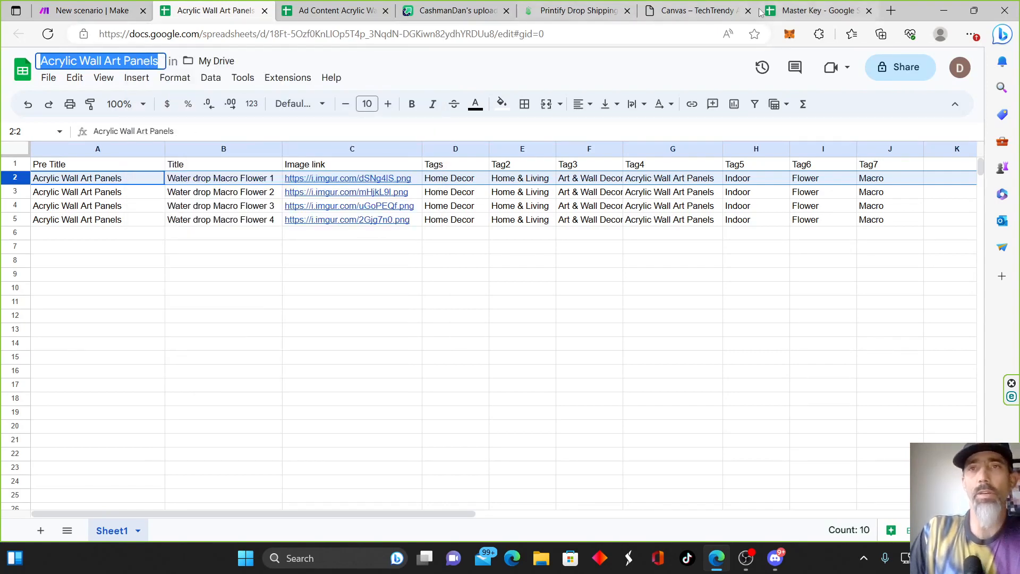